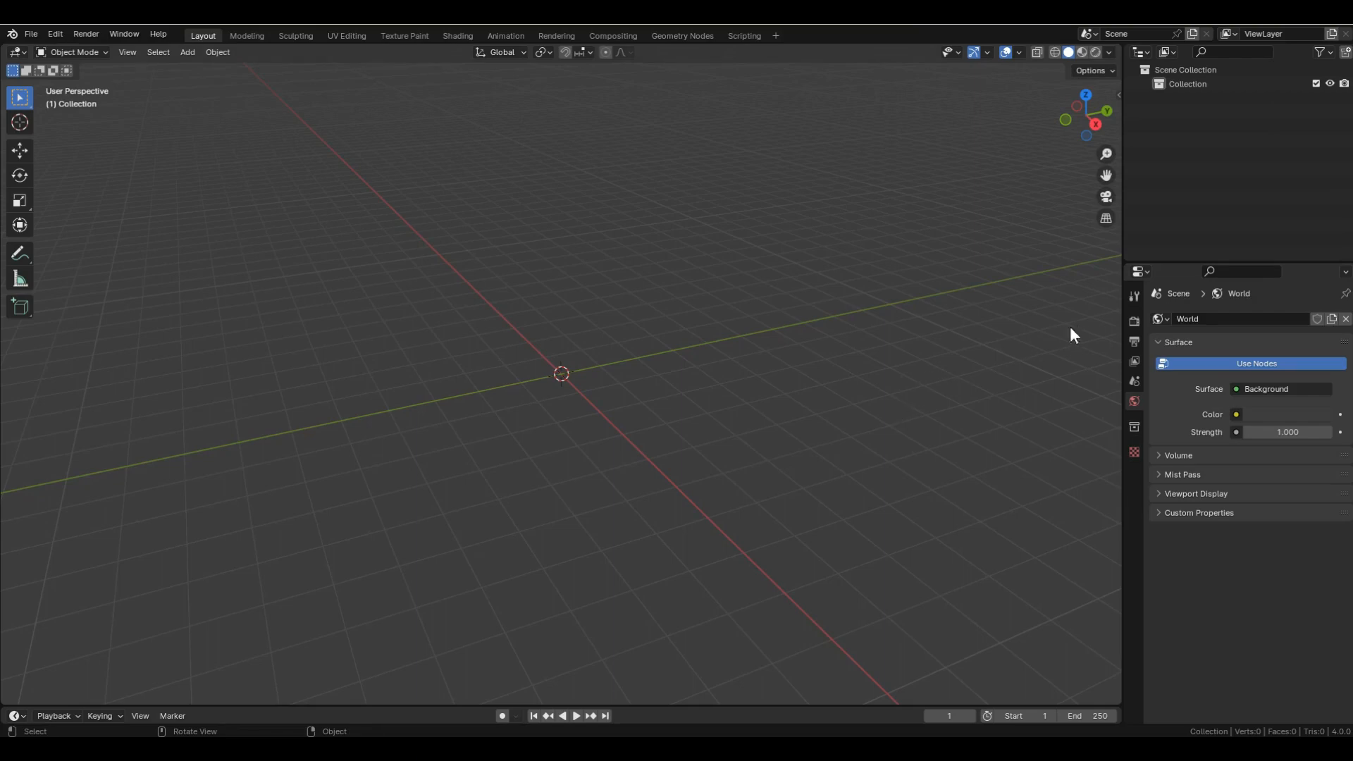
# Check the scene's Color Management settings in the render properties.
pyautogui.click(1134, 320)
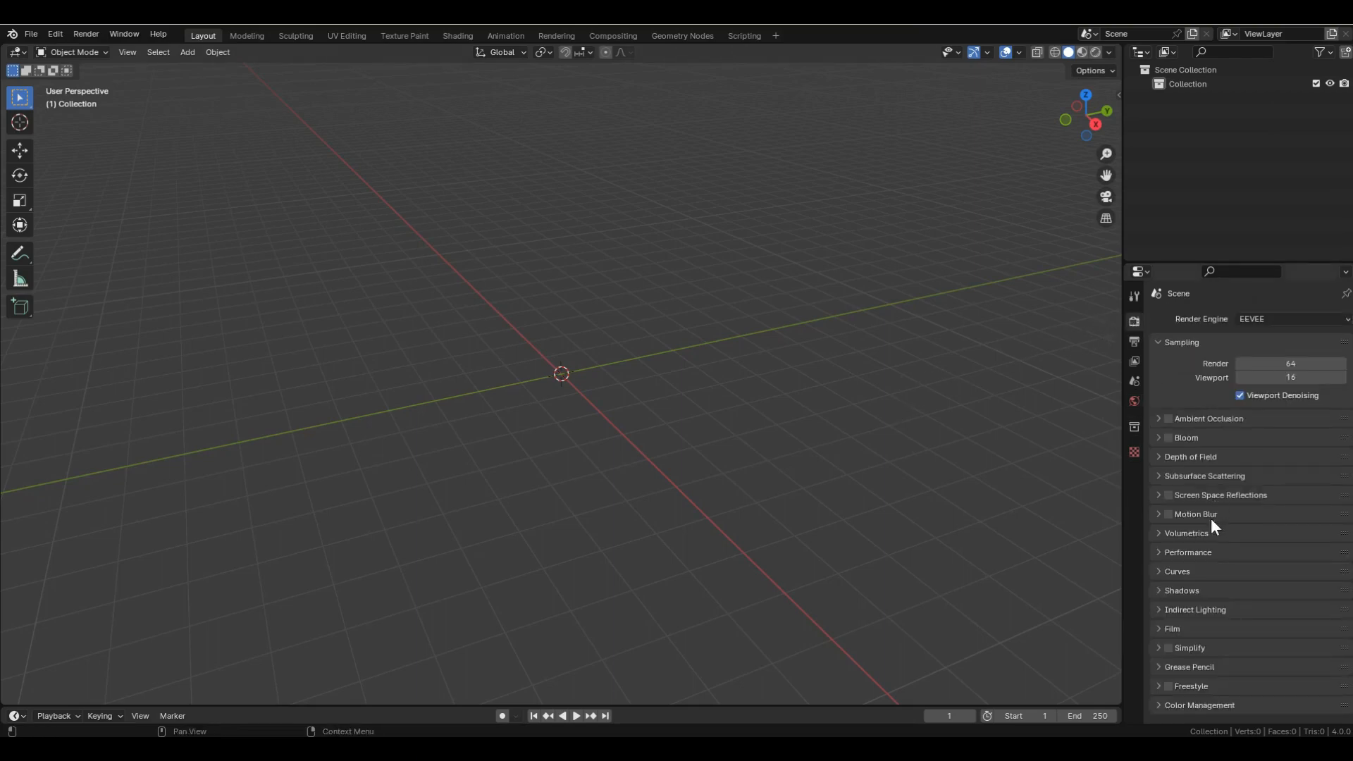
pyautogui.click(1159, 705)
pyautogui.scroll(-5, 1157, 703)
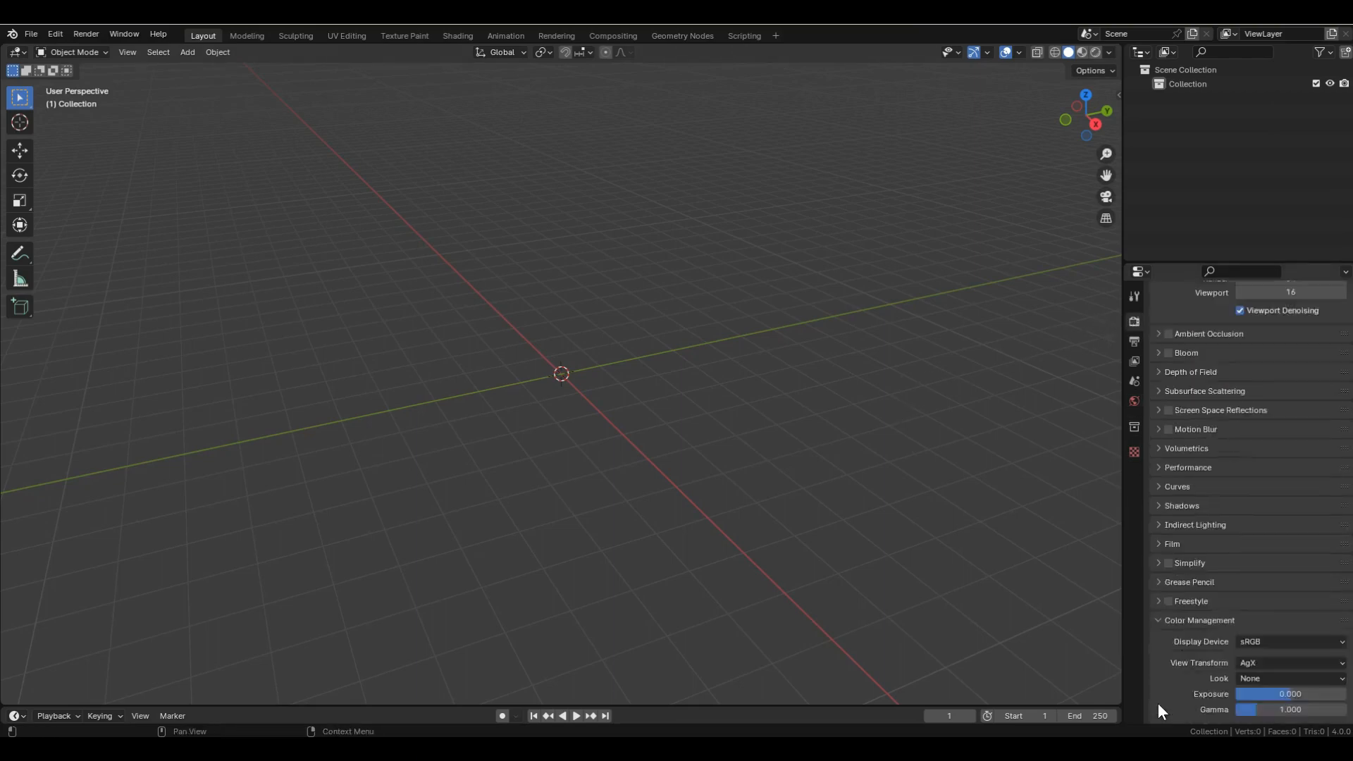
pyautogui.click(1158, 570)
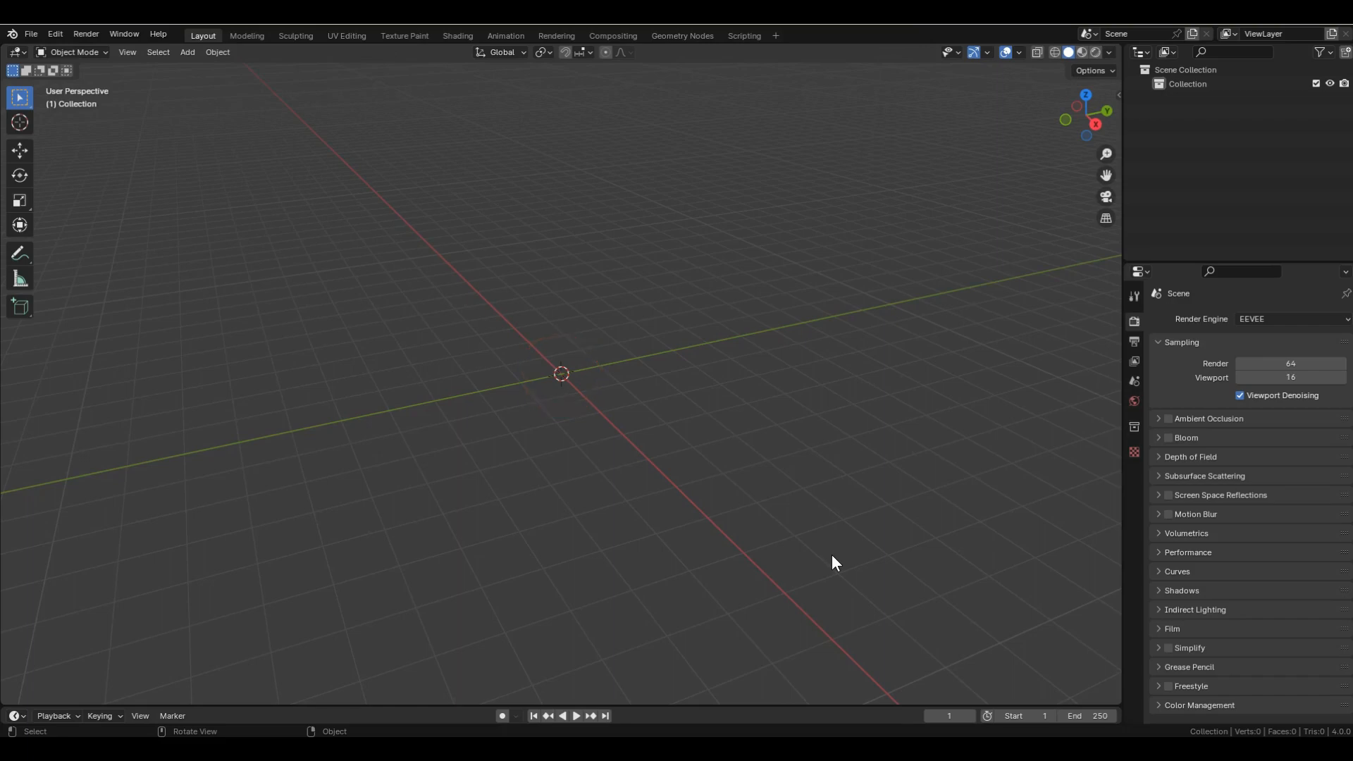
# Add a blank Grease Pencil object, then switch to the top orthographic view and turn off the grid overlay.
pyautogui.hotkey('shift', 'a')
pyautogui.moveTo(568, 544)
pyautogui.click(647, 546)
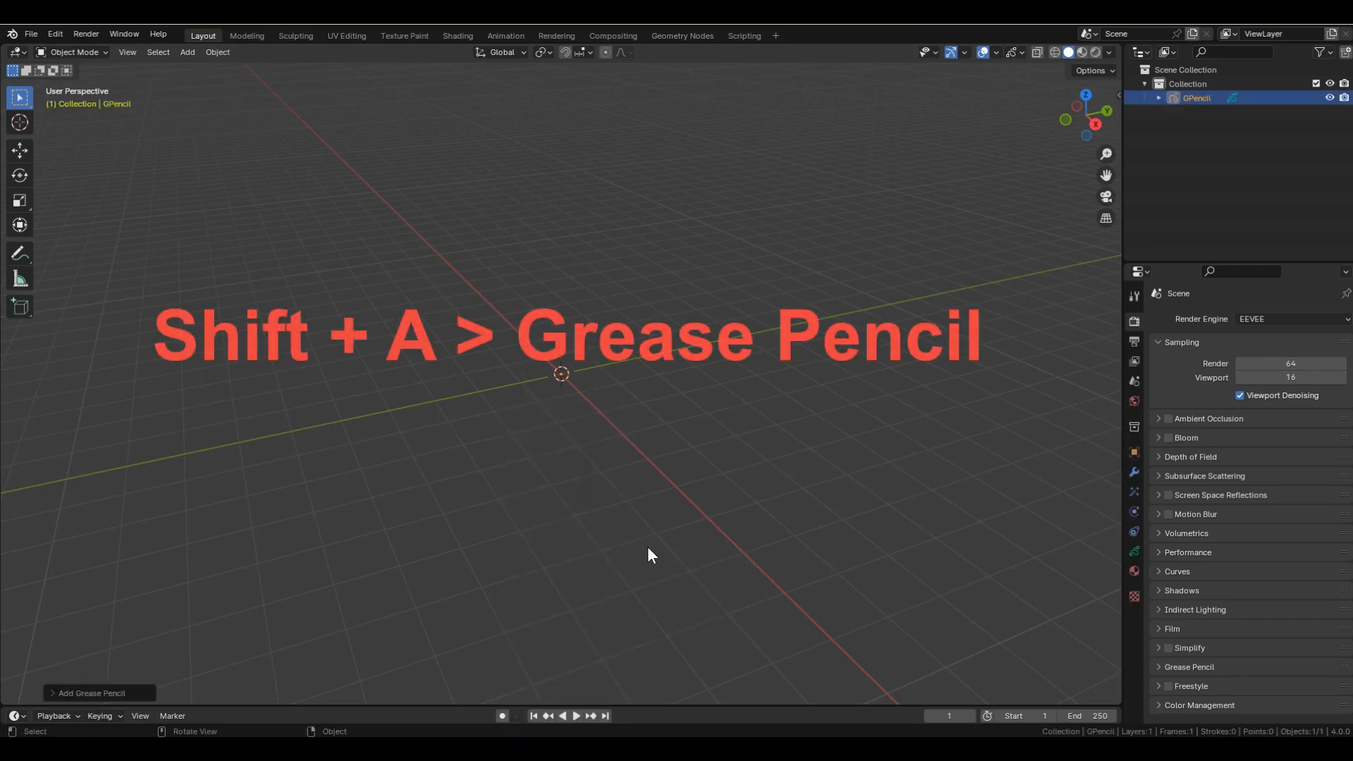
pyautogui.press('KP_7')
pyautogui.click(996, 53)
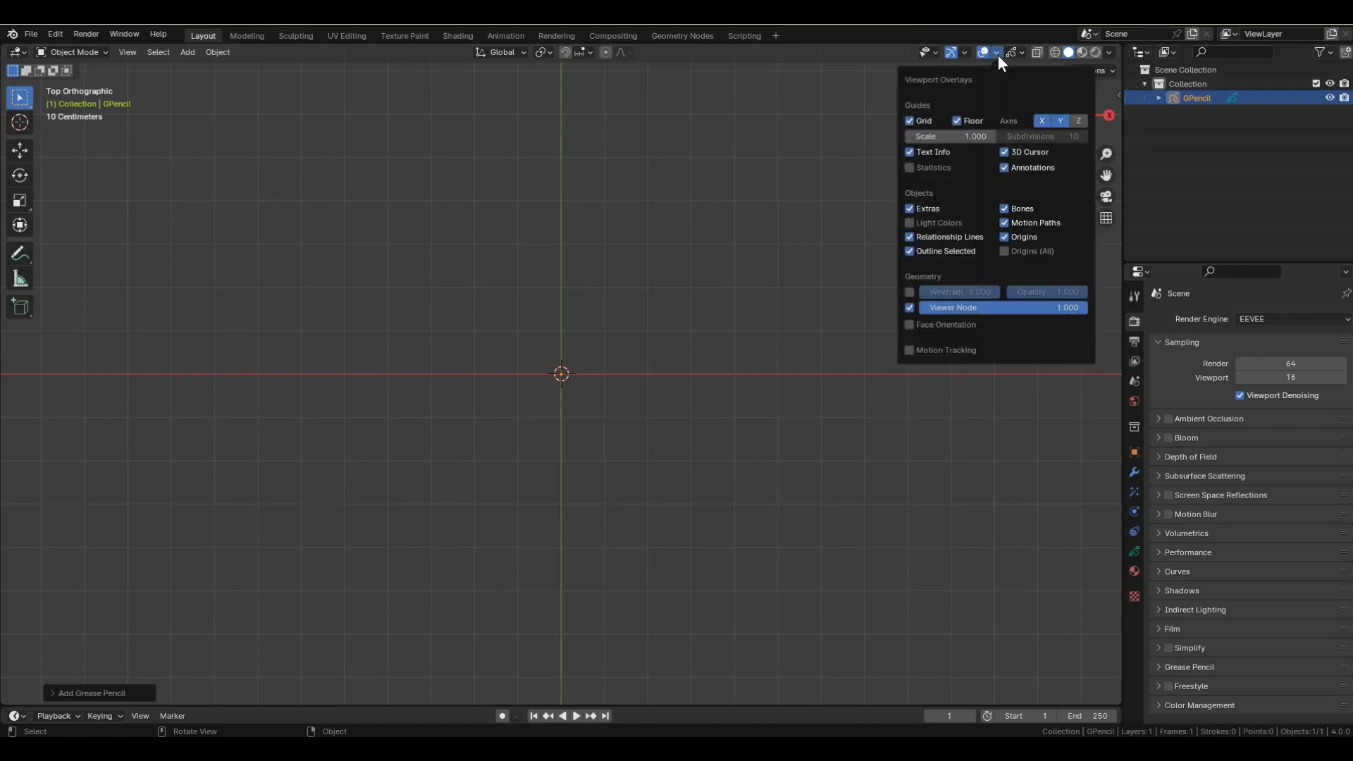
pyautogui.click(906, 123)
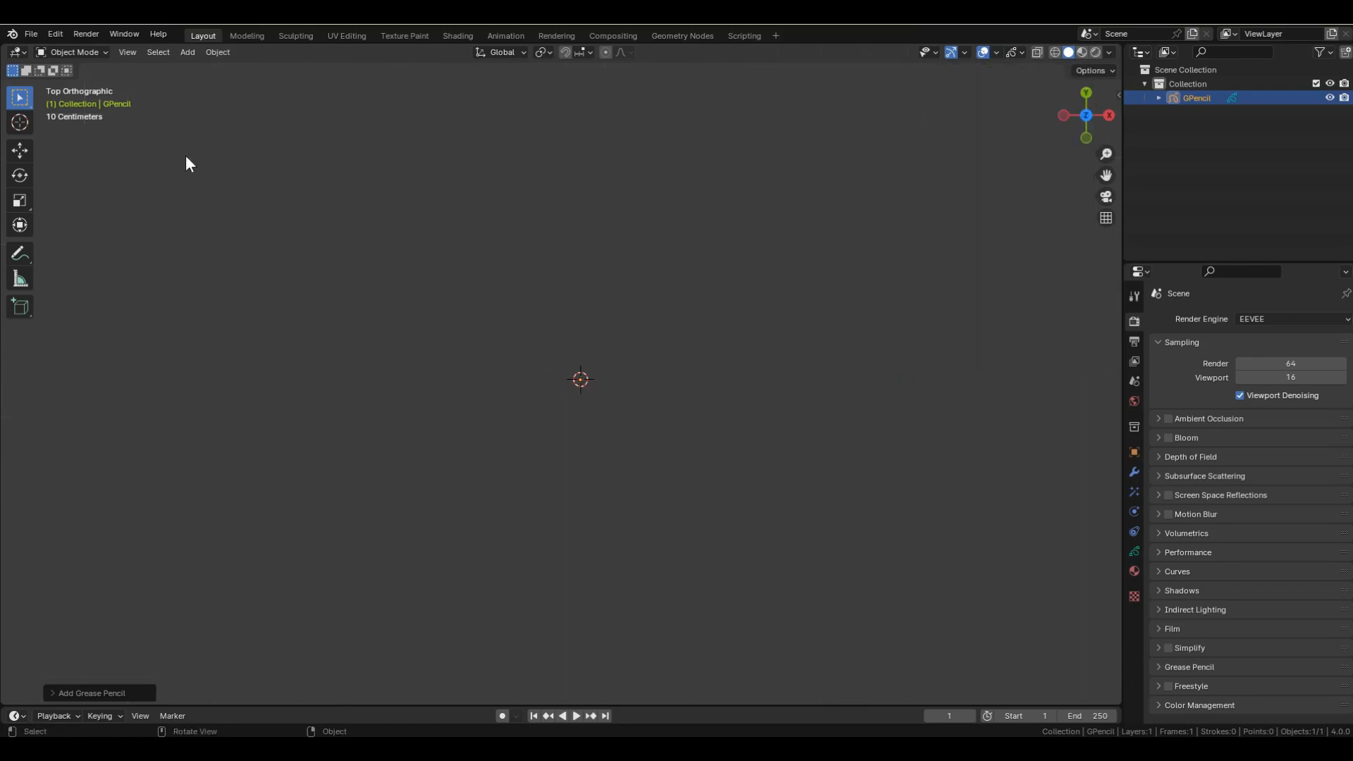
# Switch the Grease Pencil object to Draw Mode and set the pencil brush to strength 1.000 and radius 80 px.
pyautogui.click(98, 50)
pyautogui.click(102, 114)
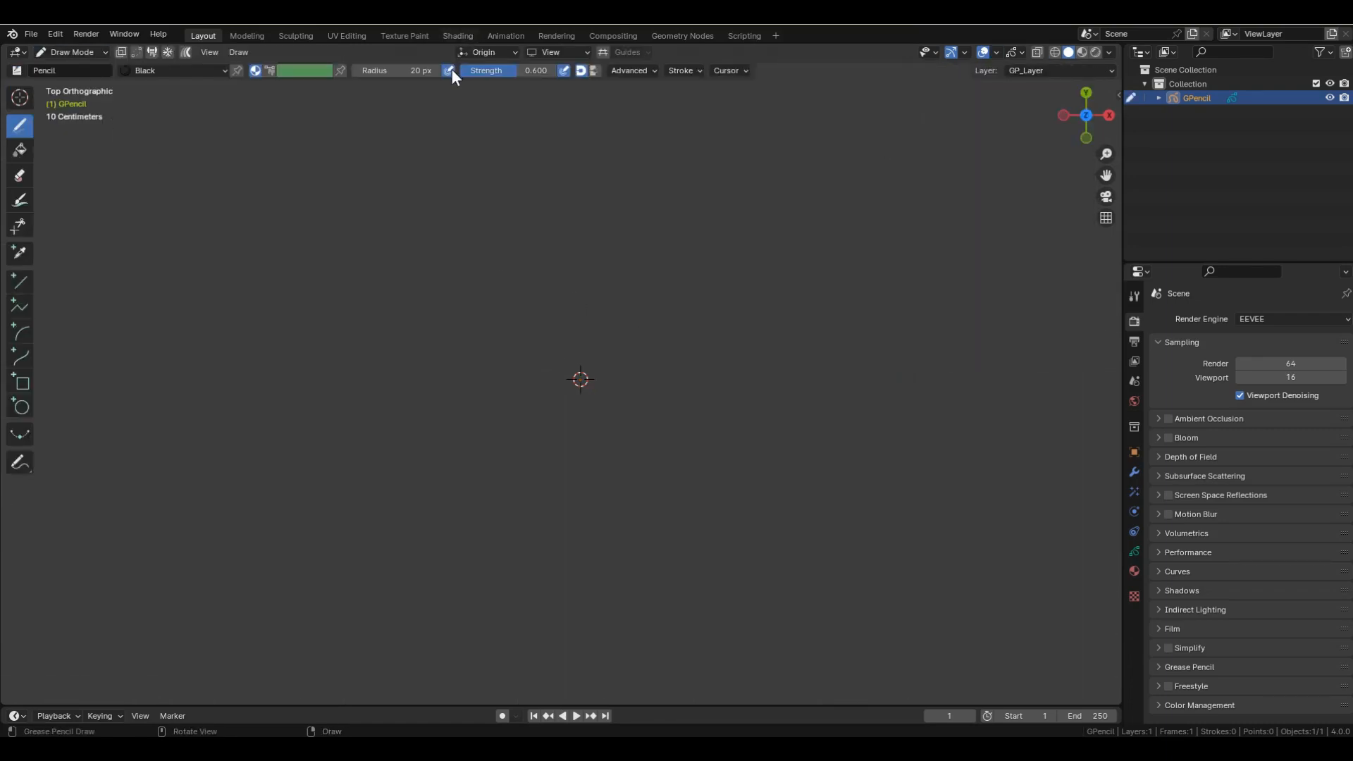
pyautogui.moveTo(518, 70); pyautogui.dragTo(557, 69)
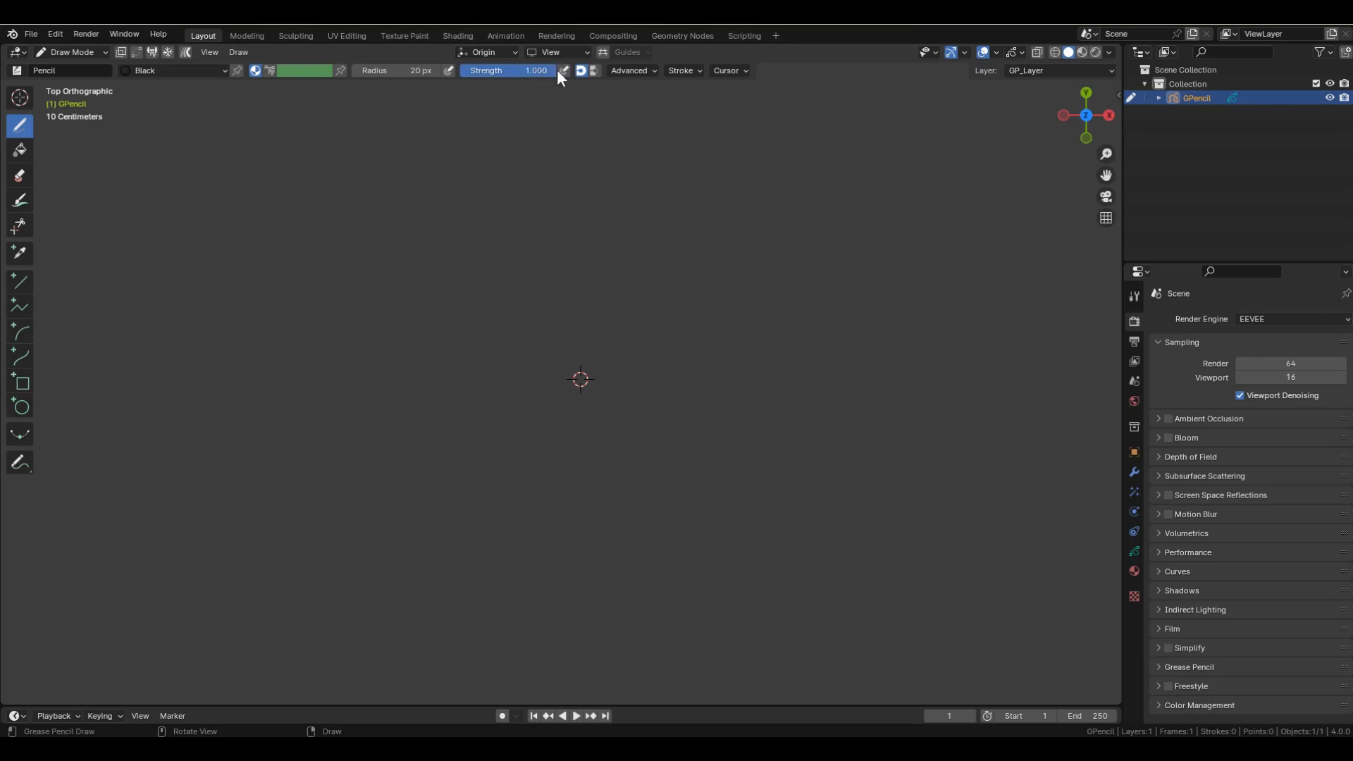
pyautogui.doubleClick(392, 70)
pyautogui.write('80')
pyautogui.press('Return')
# Draw a large circle stroke centred on the 3D cursor.
pyautogui.click(20, 406)
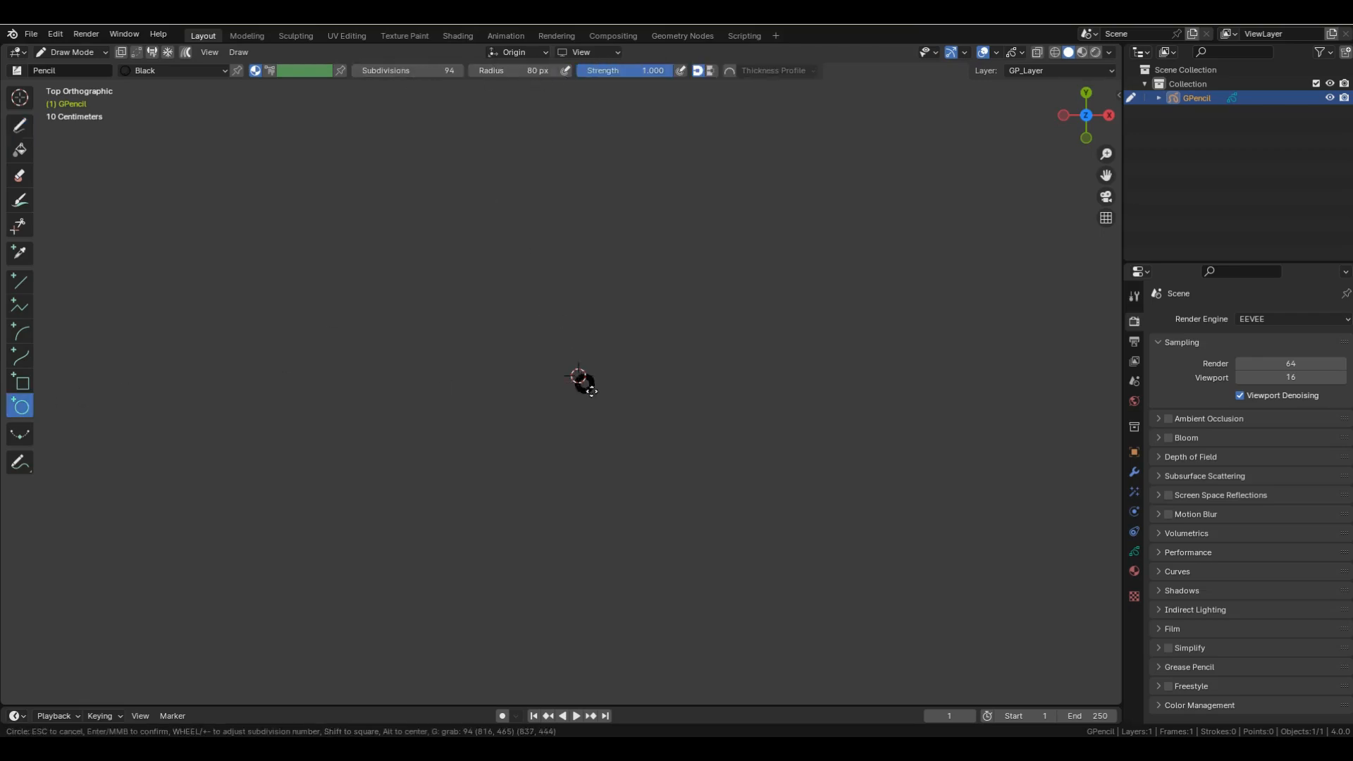
pyautogui.keyDown('alt'); pyautogui.moveTo(580, 377); pyautogui.dragTo(698, 489); pyautogui.keyUp('alt')
pyautogui.keyDown('shift'); pyautogui.moveTo(693, 447); pyautogui.dragTo(496, 435, button='middle'); pyautogui.keyUp('shift')
# Draw a rectangle above and to the right of the circle, and a horizontal line with 6 subdivisions below the rectangle.
pyautogui.click(22, 383)
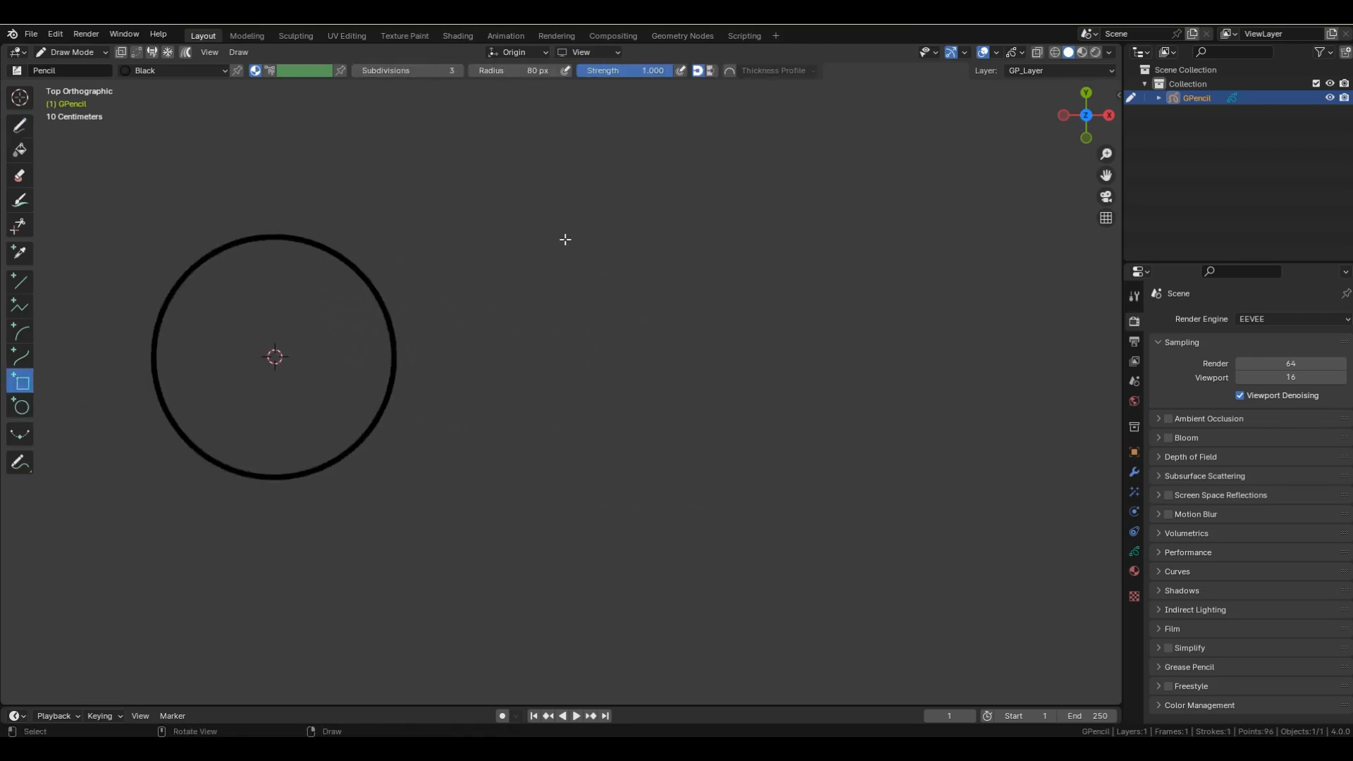
pyautogui.moveTo(578, 138); pyautogui.dragTo(901, 323)
pyautogui.click(20, 285)
pyautogui.moveTo(461, 530); pyautogui.dragTo(844, 531)
pyautogui.scroll(3, 844, 547)
pyautogui.press('Return')
pyautogui.keyDown('shift'); pyautogui.moveTo(760, 413); pyautogui.dragTo(782, 453, button='middle'); pyautogui.keyUp('shift')
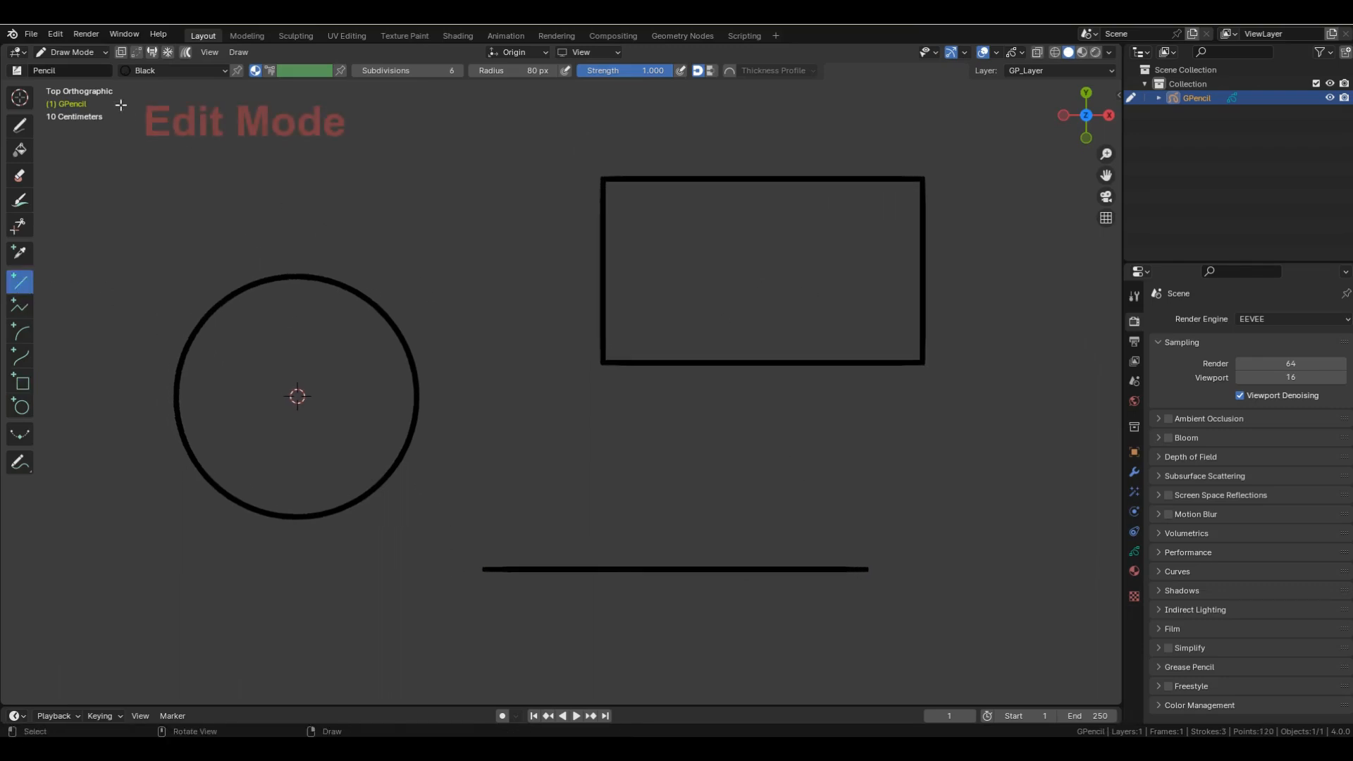
# Switch to Edit Mode and set the transform pivot point to Median Point.
pyautogui.click(97, 50)
pyautogui.click(97, 83)
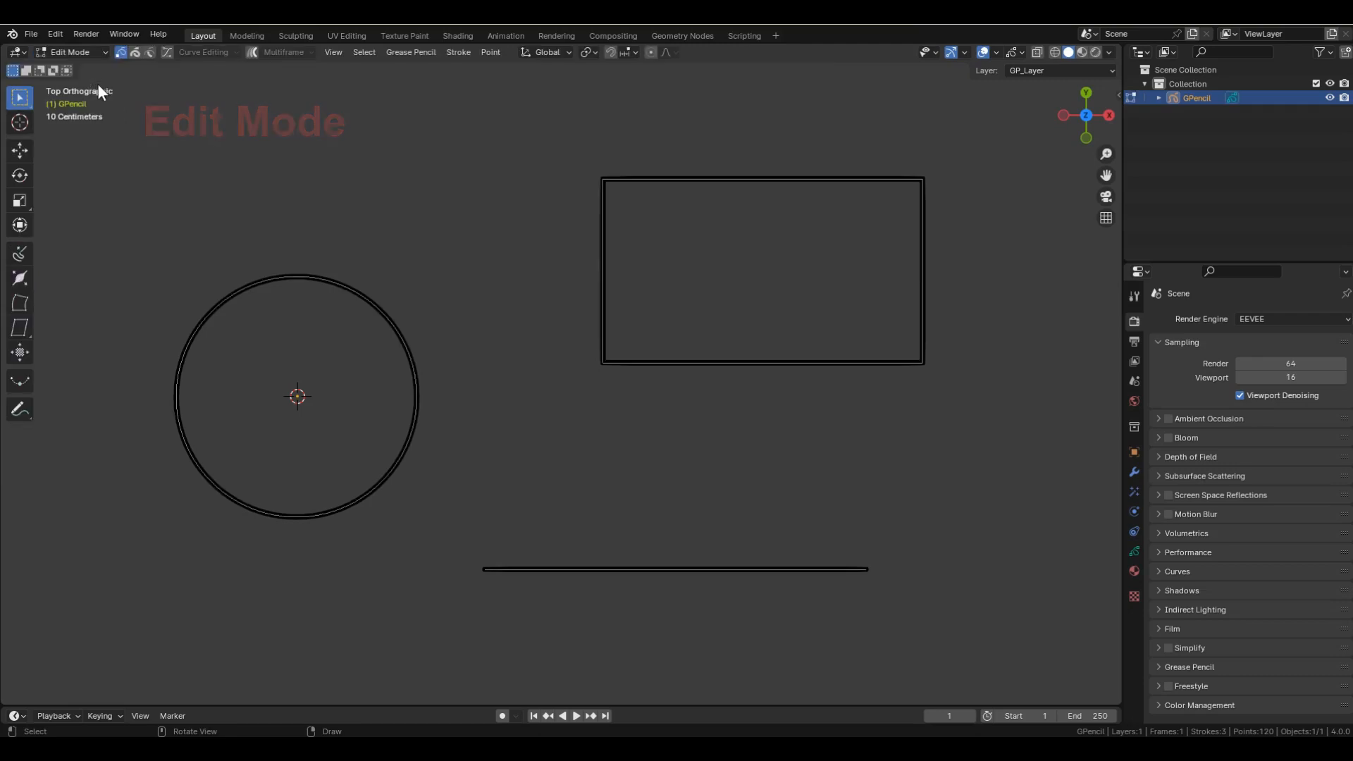
pyautogui.click(590, 52)
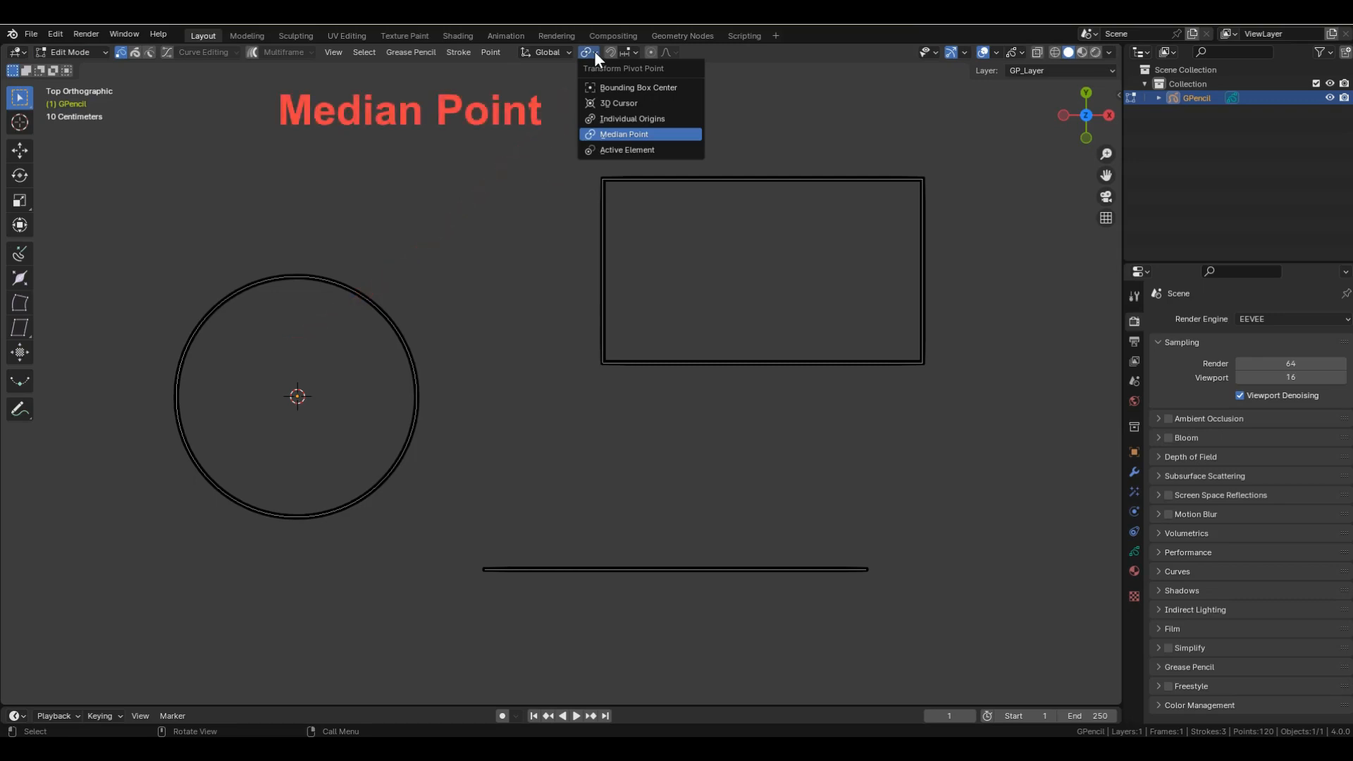
pyautogui.click(670, 137)
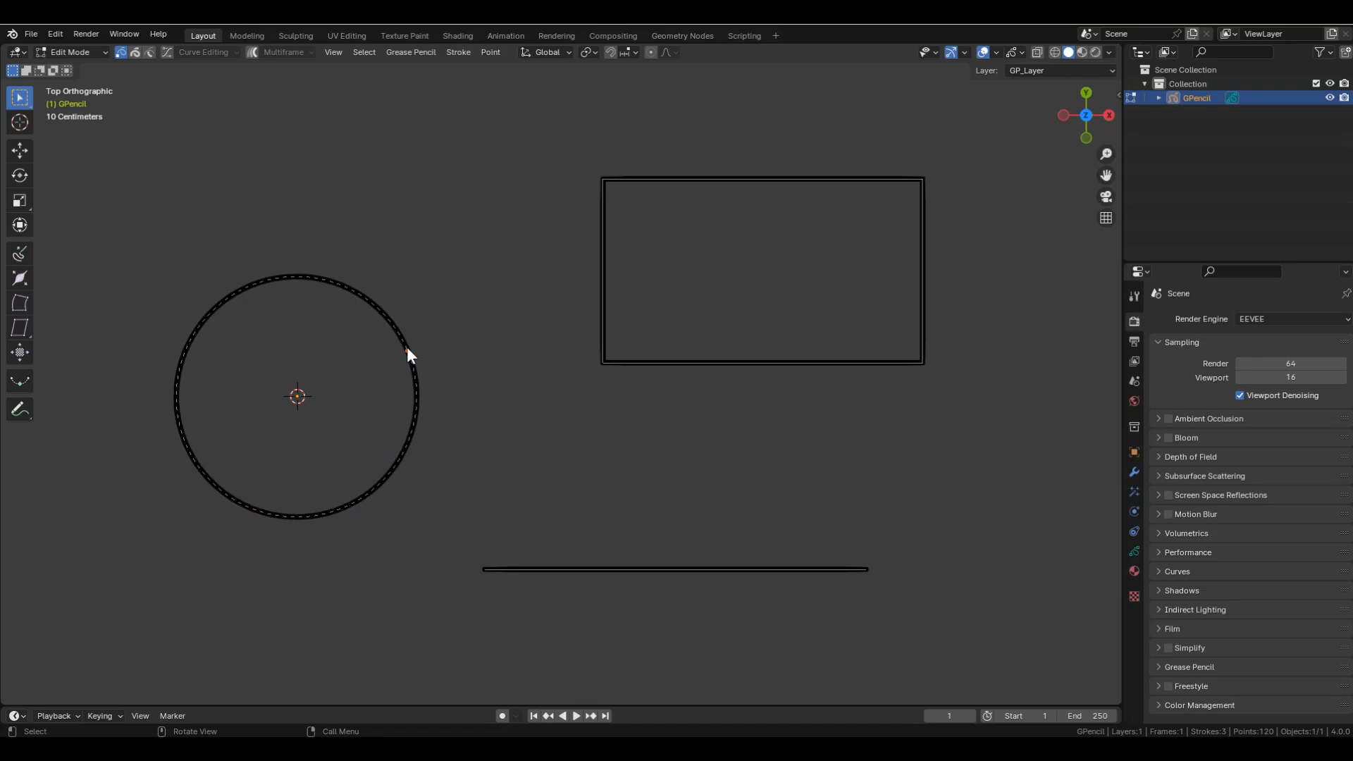
# Try rotating and scaling the whole circle stroke about its median point.
pyautogui.press('l')
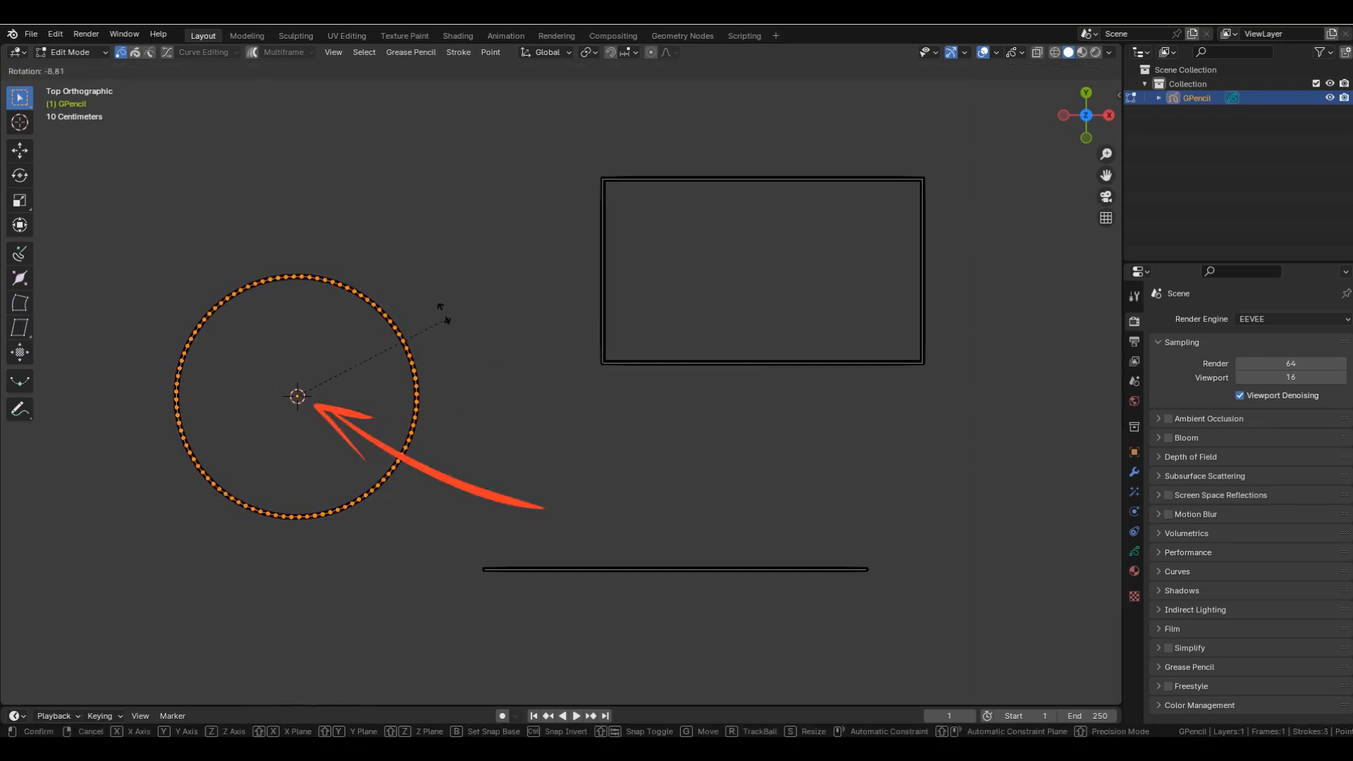
pyautogui.press('s')
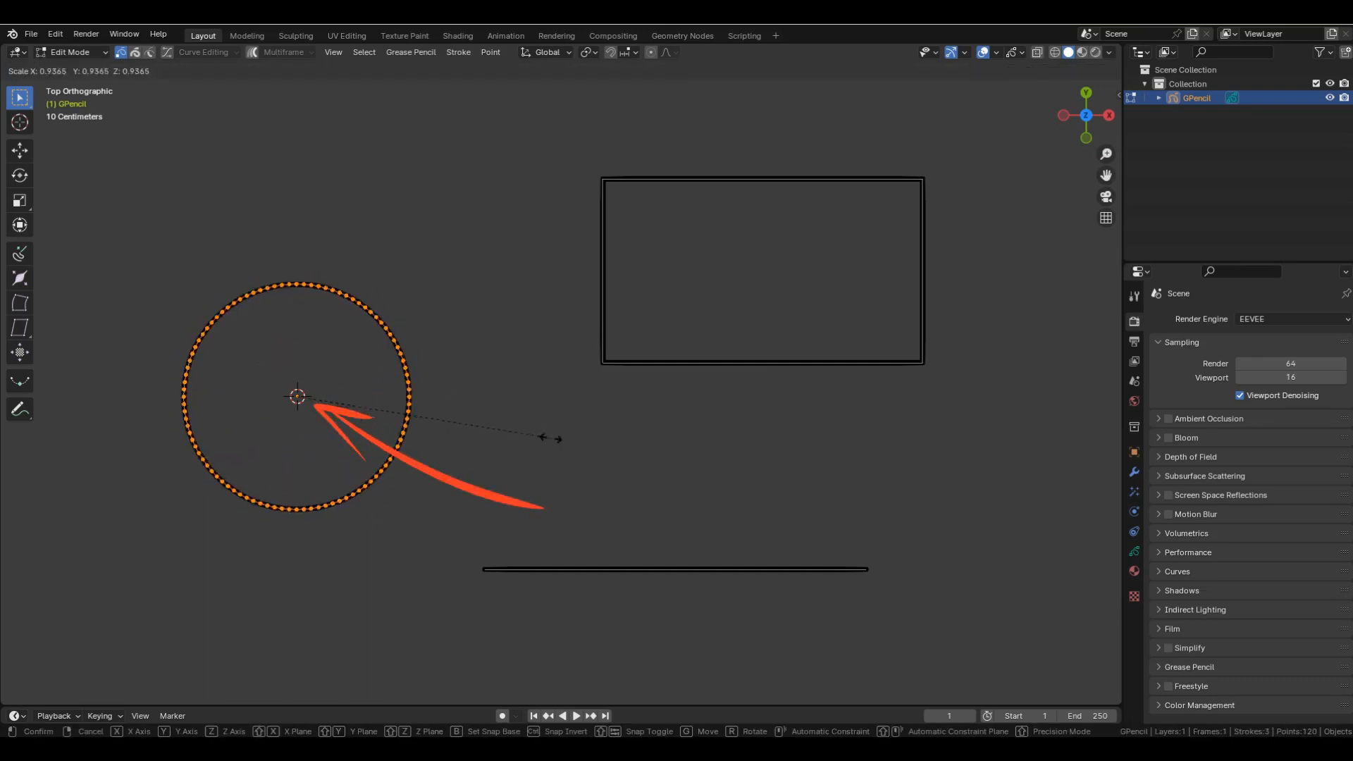
pyautogui.rightClick(820, 459)
# Try scaling and rotating the whole rectangle stroke about its median point.
pyautogui.click(602, 361)
pyautogui.press('l')
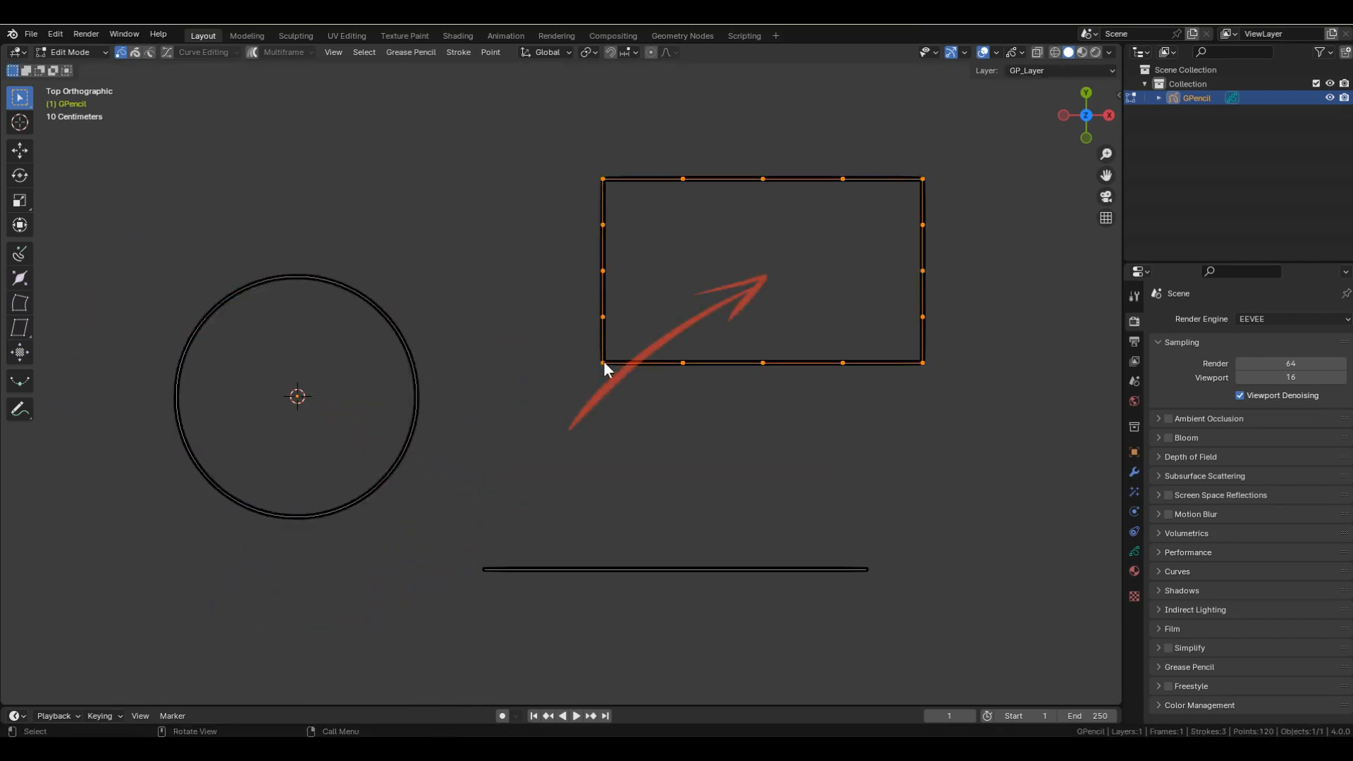
pyautogui.press('s')
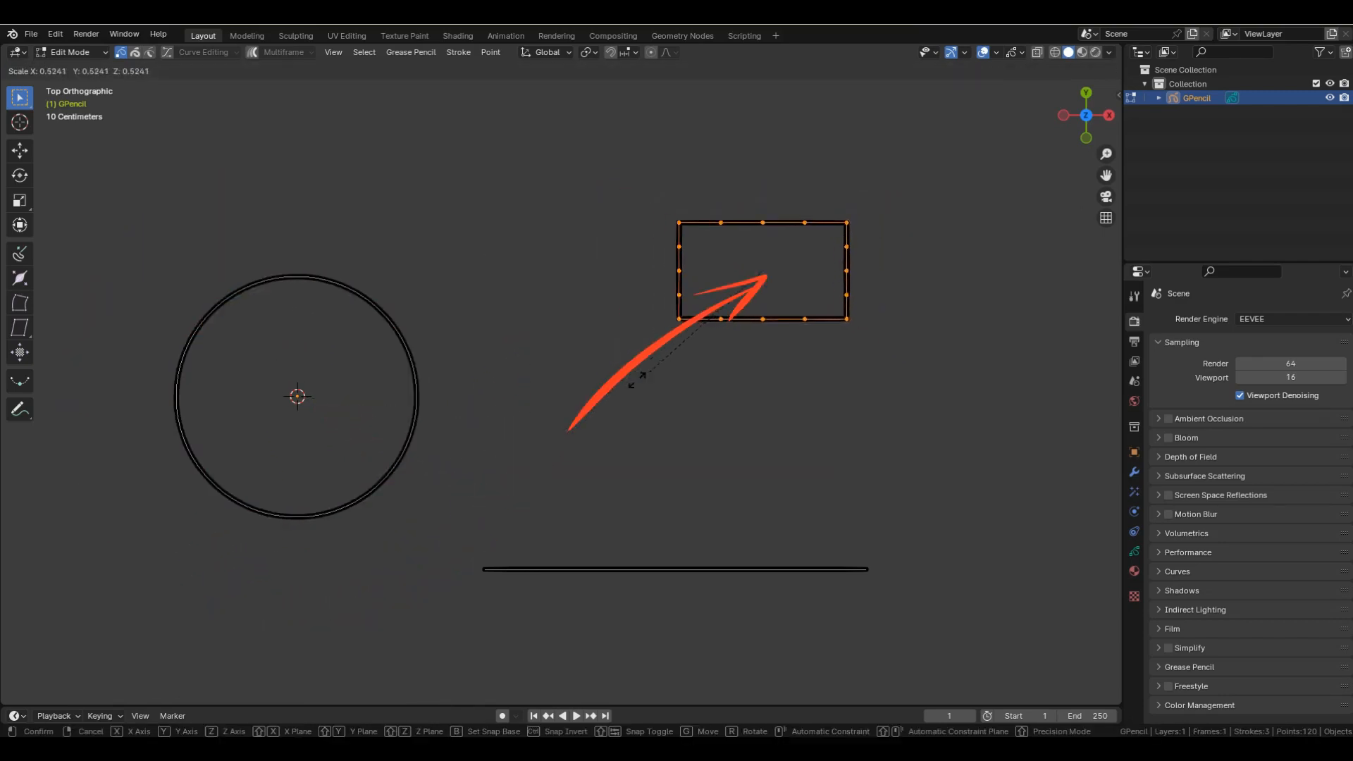
pyautogui.press('r')
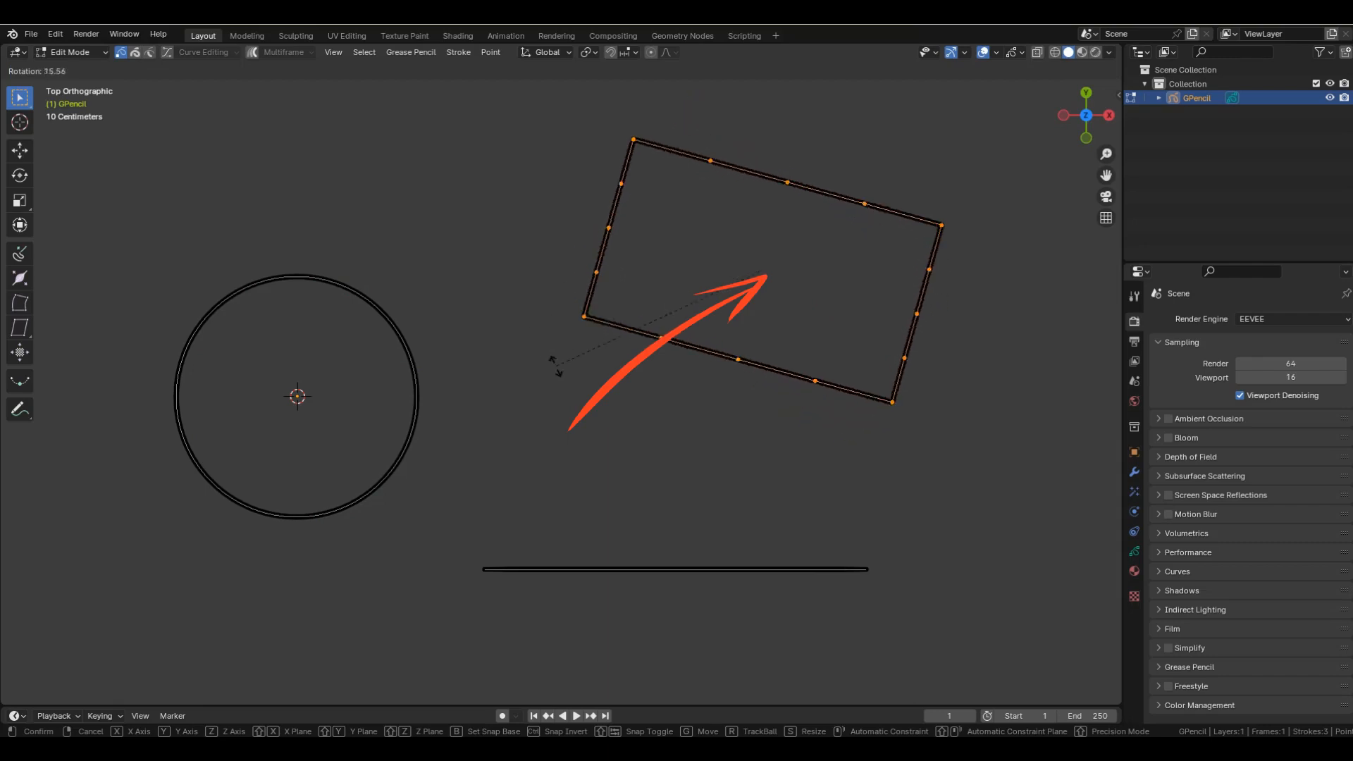
pyautogui.rightClick(683, 448)
# Try rotating the whole horizontal line stroke about its median point.
pyautogui.click(822, 575)
pyautogui.press('l')
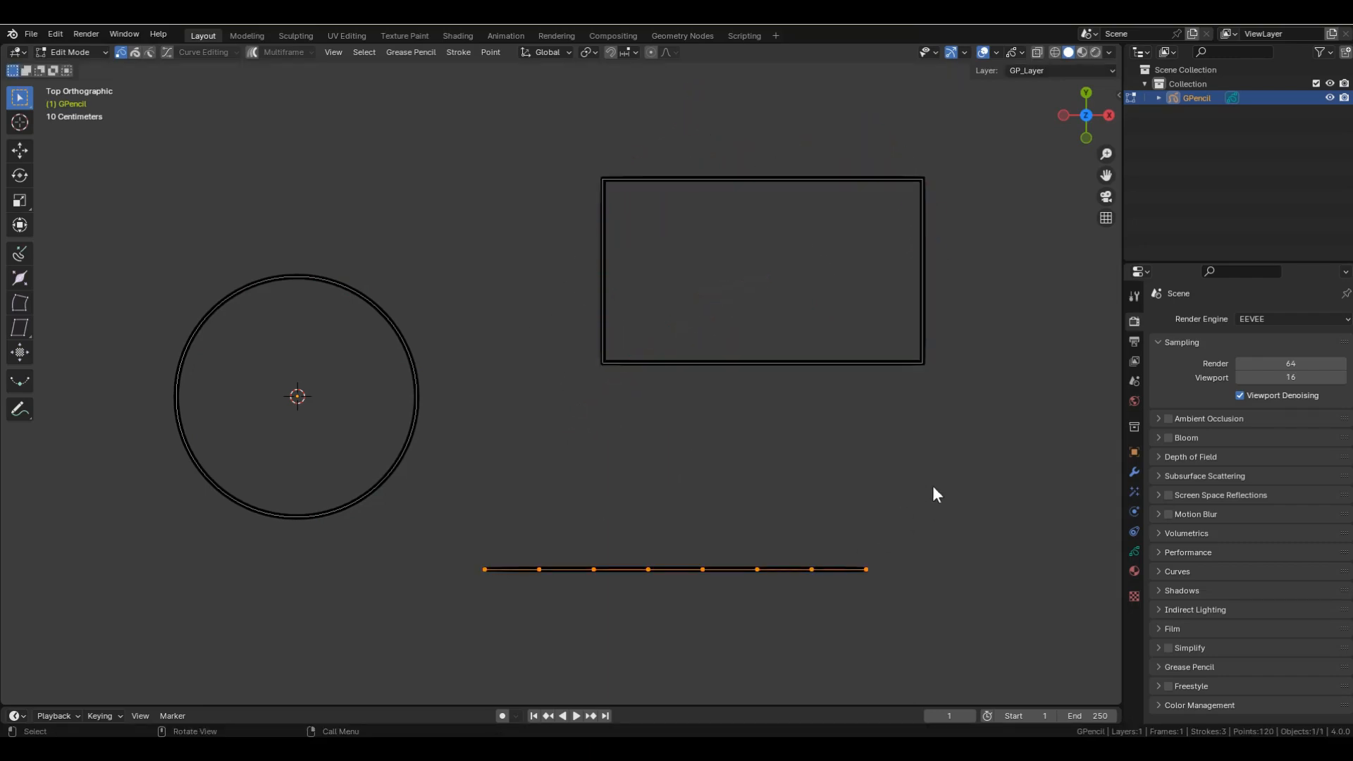
pyautogui.press('r')
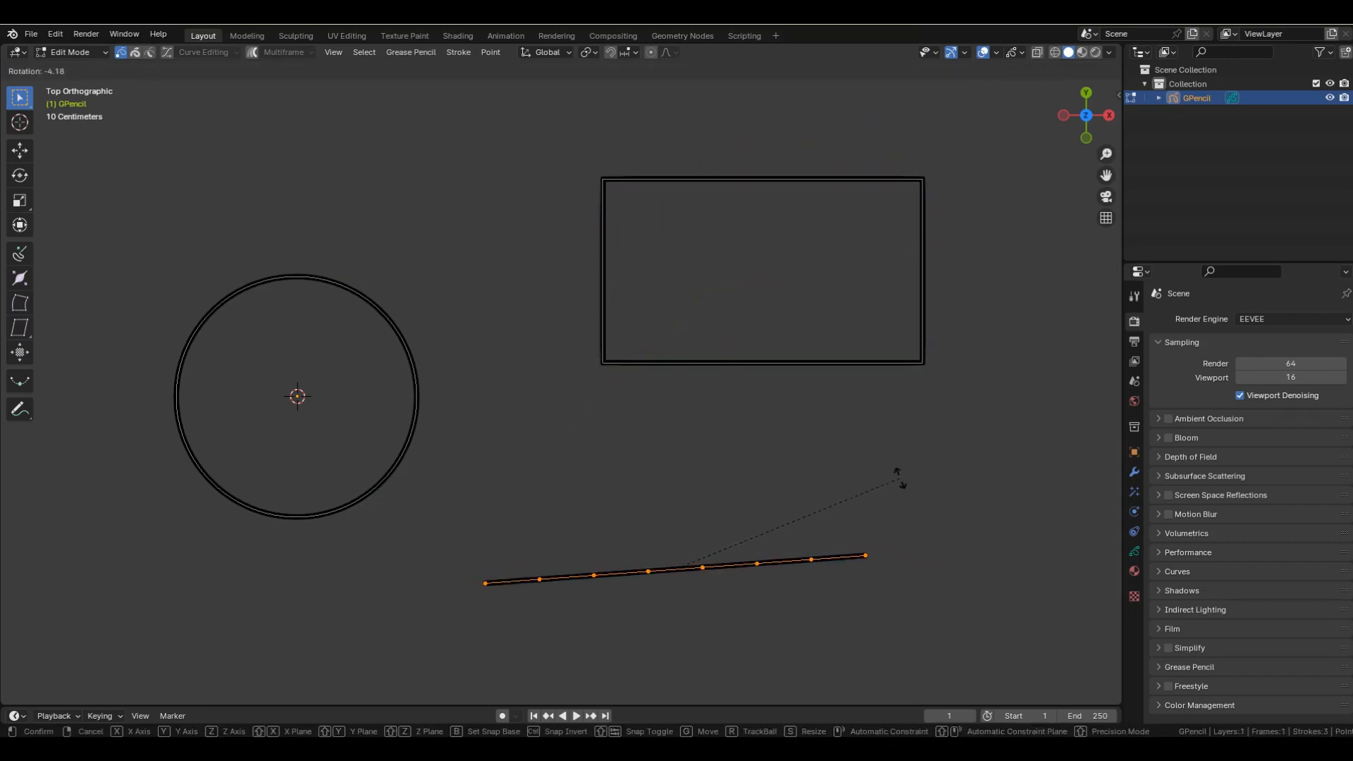
pyautogui.rightClick(866, 626)
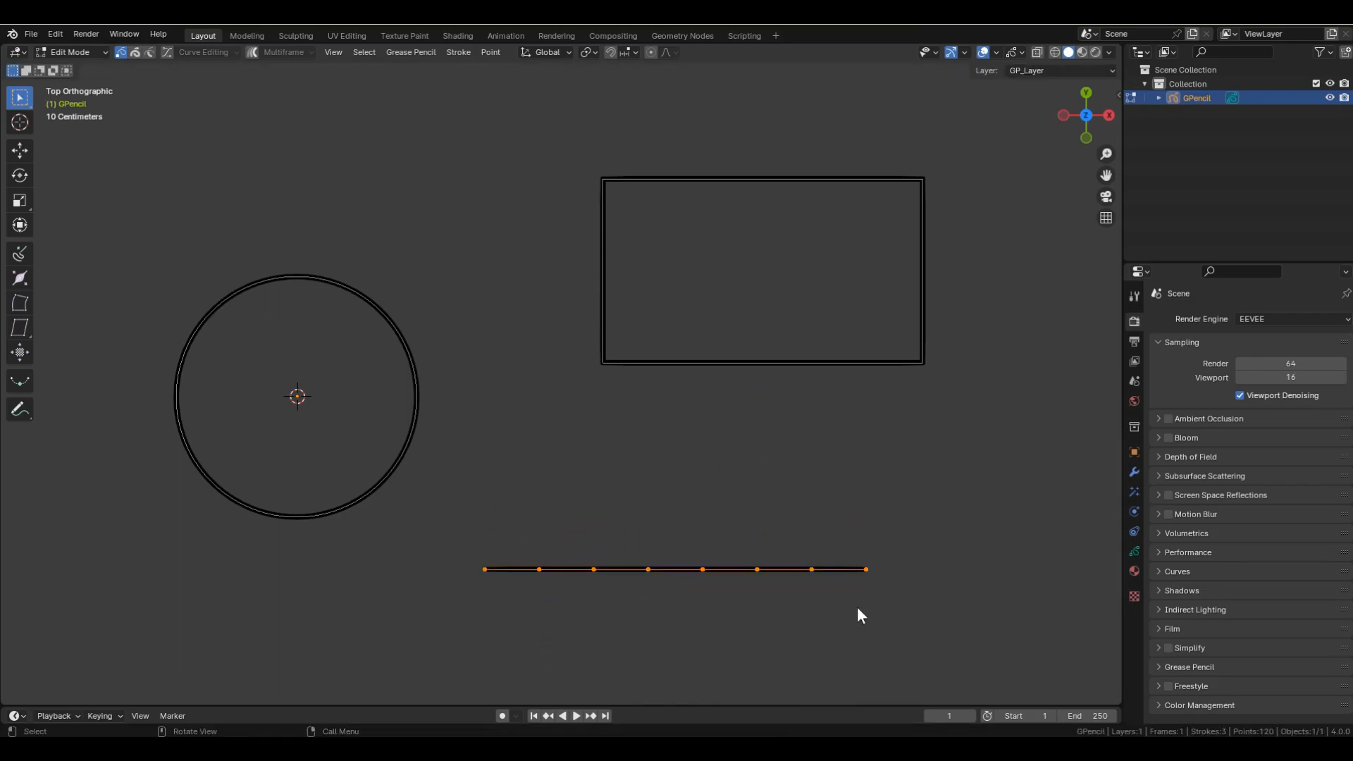
# Select the circle and rectangle strokes together and try scaling and rotating them about their shared median point.
pyautogui.click(412, 379)
pyautogui.press('l')
pyautogui.keyDown('shift'); pyautogui.click(602, 341); pyautogui.keyUp('shift')
pyautogui.press('l')
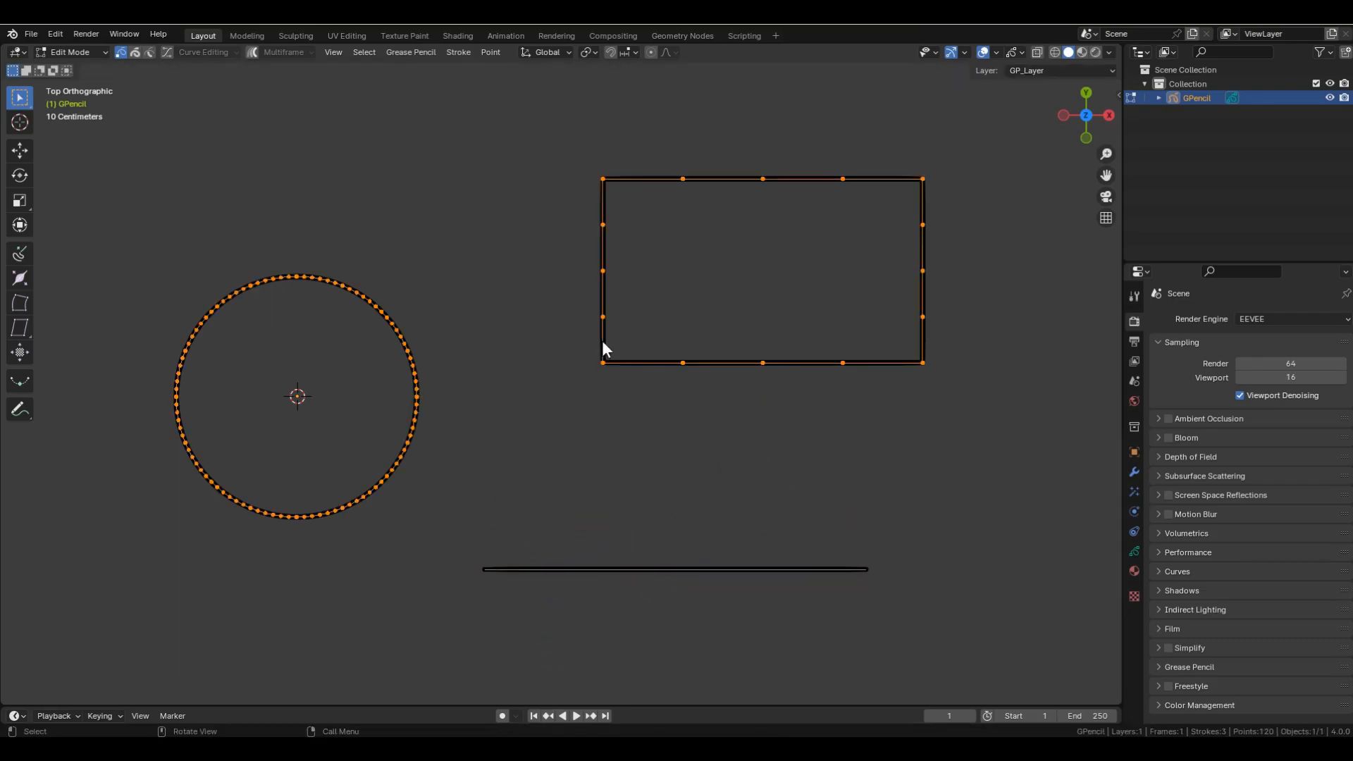
pyautogui.press('s')
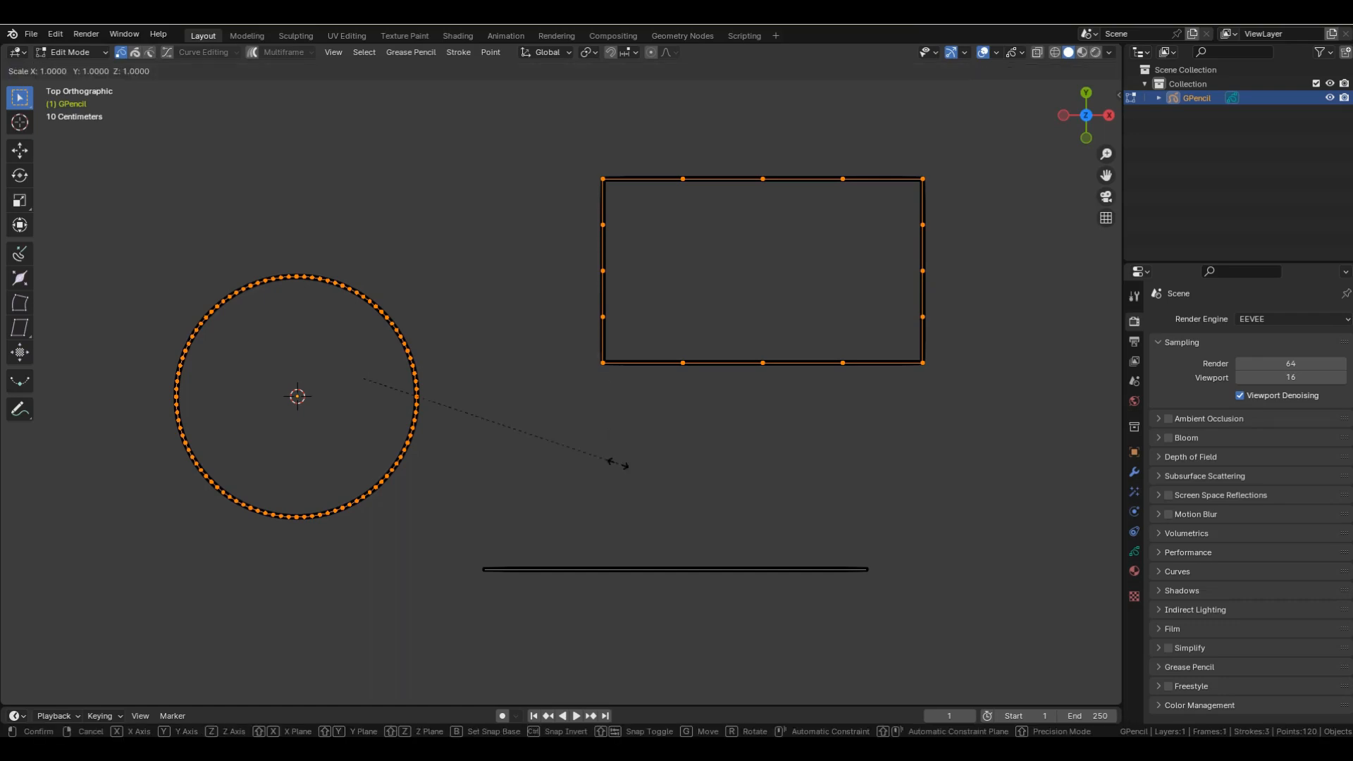
pyautogui.press('r')
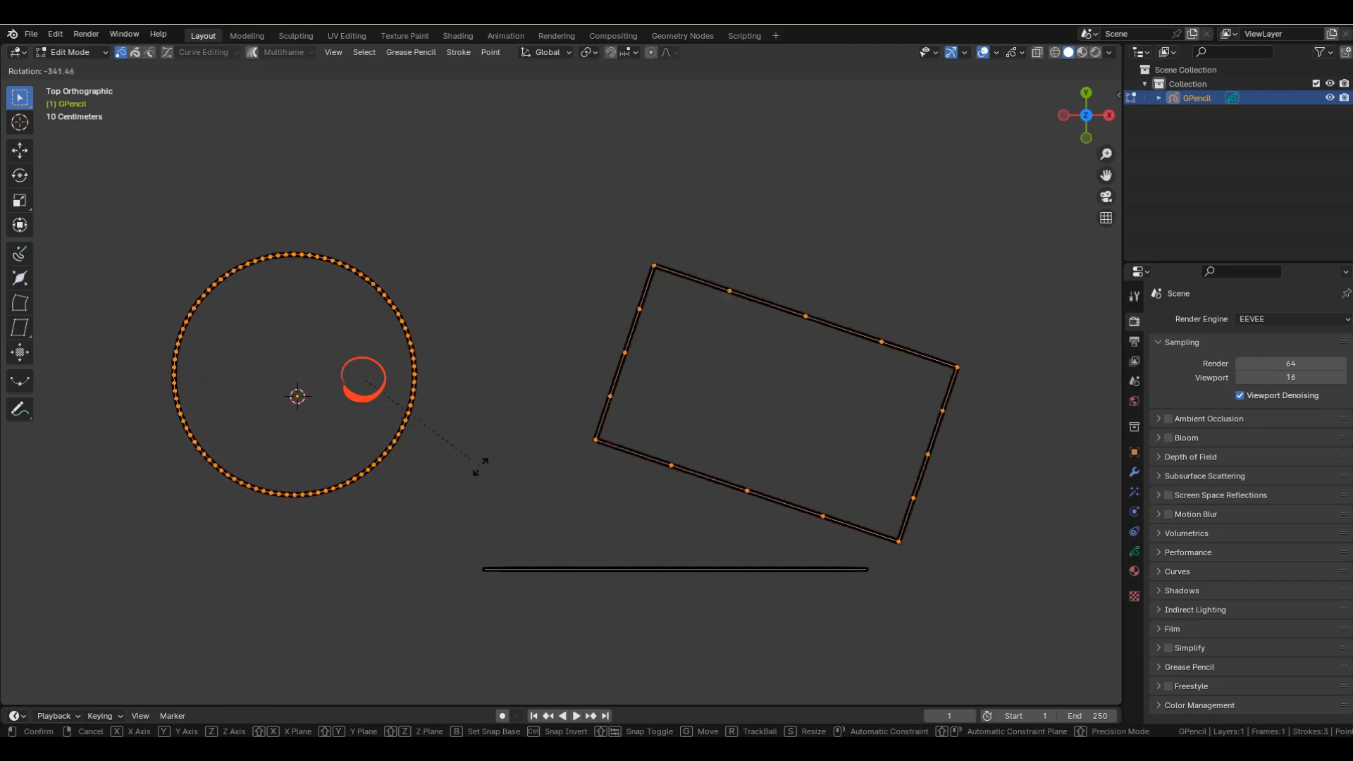
pyautogui.click(561, 409)
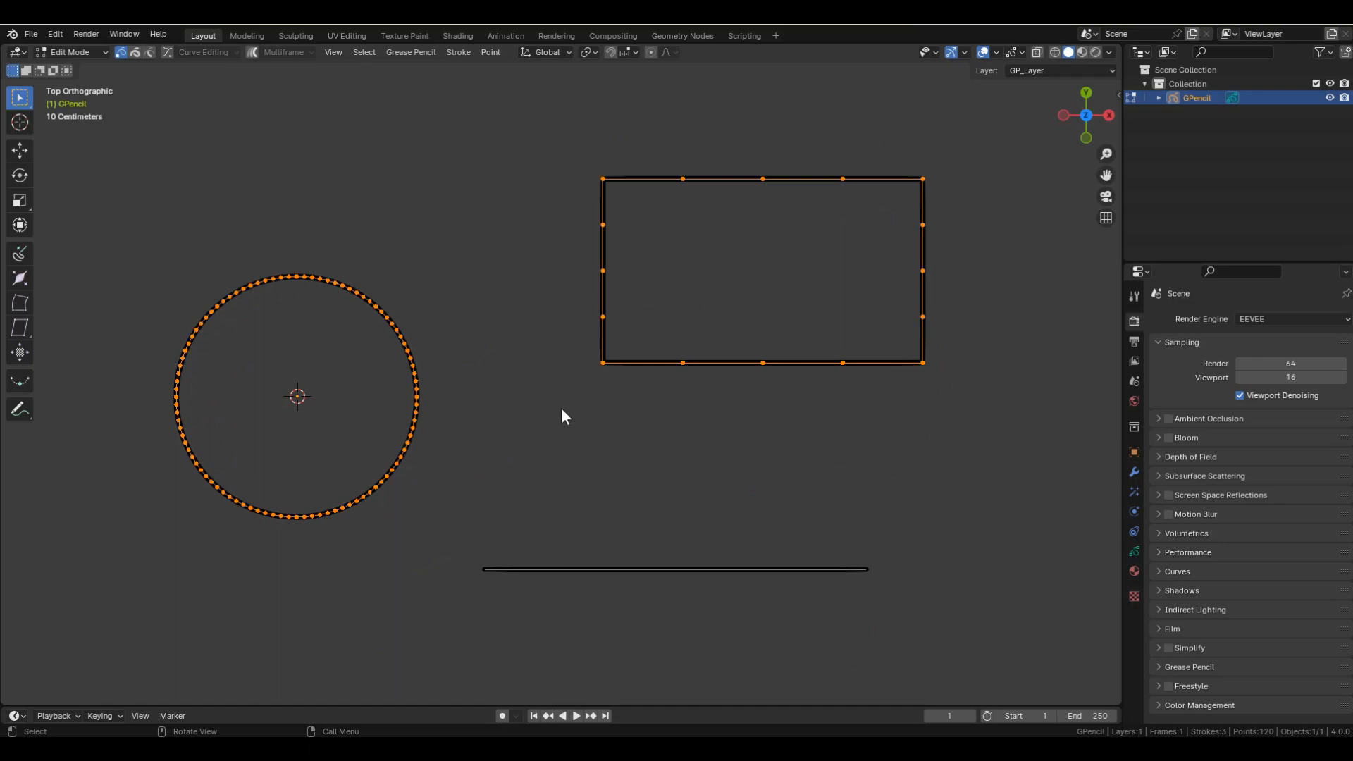
# Subdivide the rectangle stroke with 4 cuts.
pyautogui.moveTo(556, 131); pyautogui.dragTo(987, 387)
pyautogui.click(459, 52)
pyautogui.click(467, 69)
pyautogui.click(98, 693)
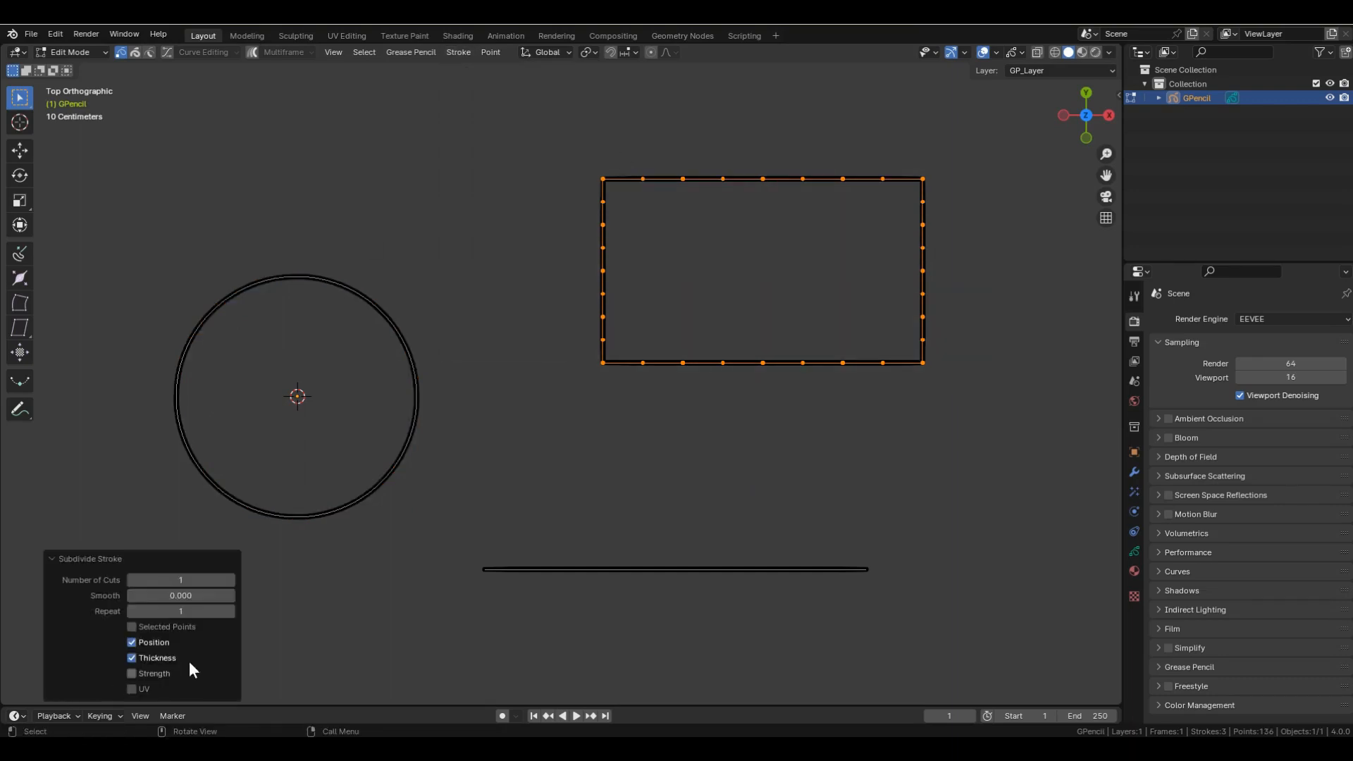
pyautogui.click(229, 579)
pyautogui.click(230, 580)
pyautogui.click(230, 580)
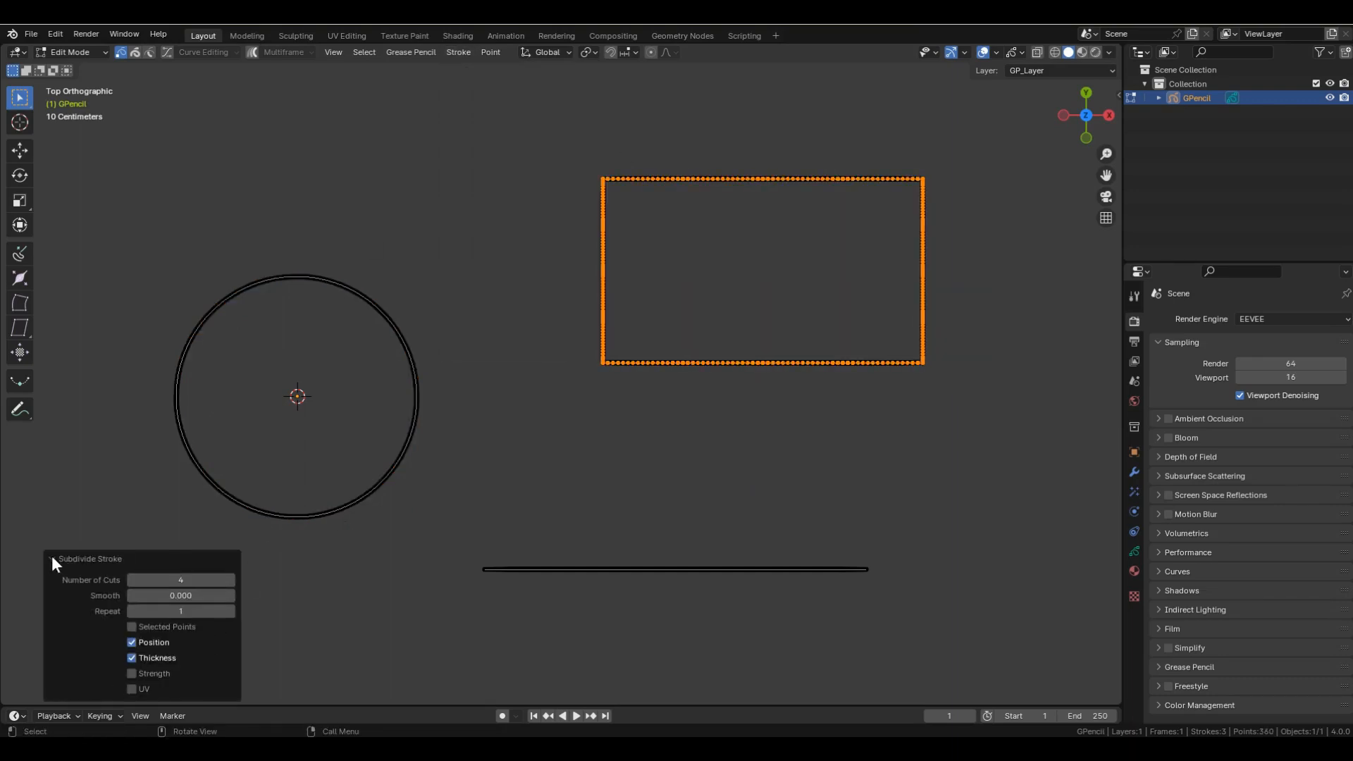
# Try rotating all strokes together about their median point.
pyautogui.press('a')
pyautogui.press('r')
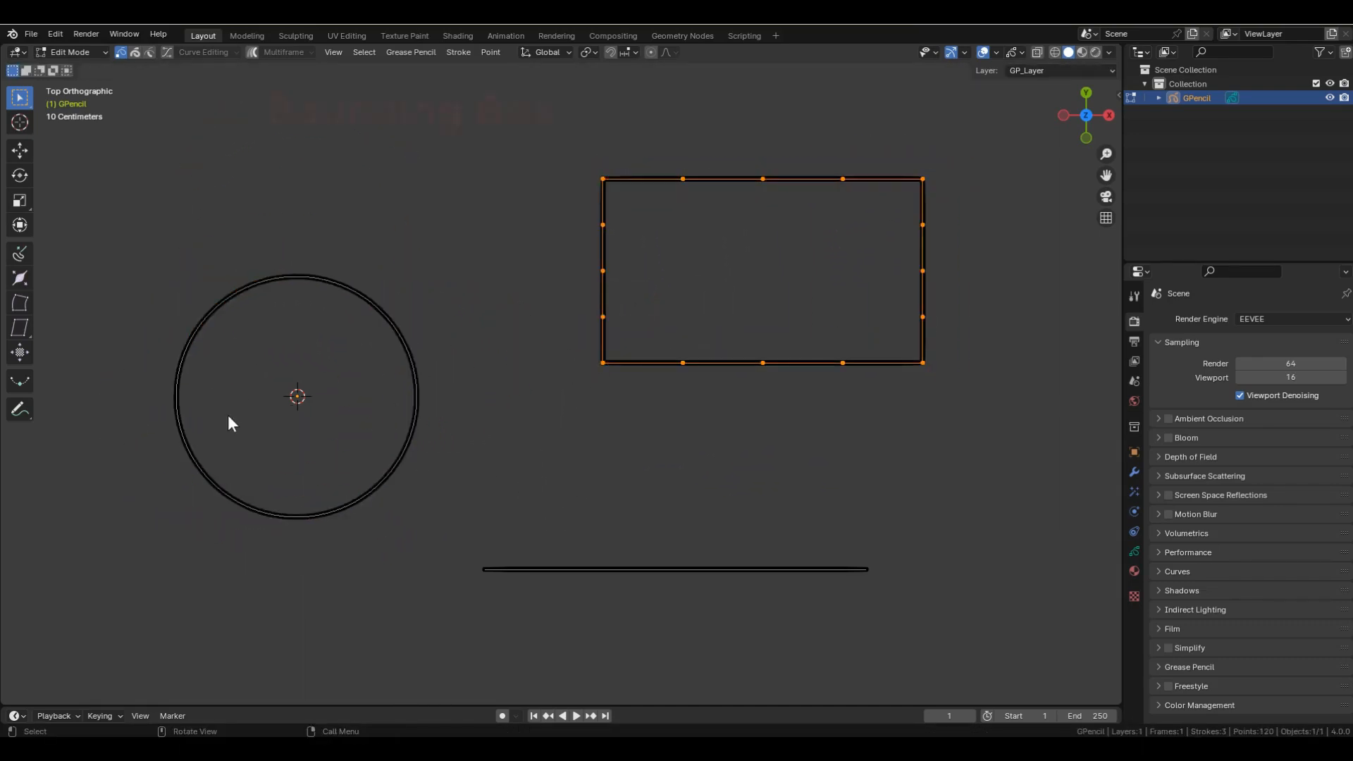
# Clear the selection and set the transform pivot point to Bounding Box Center.
pyautogui.click(524, 127)
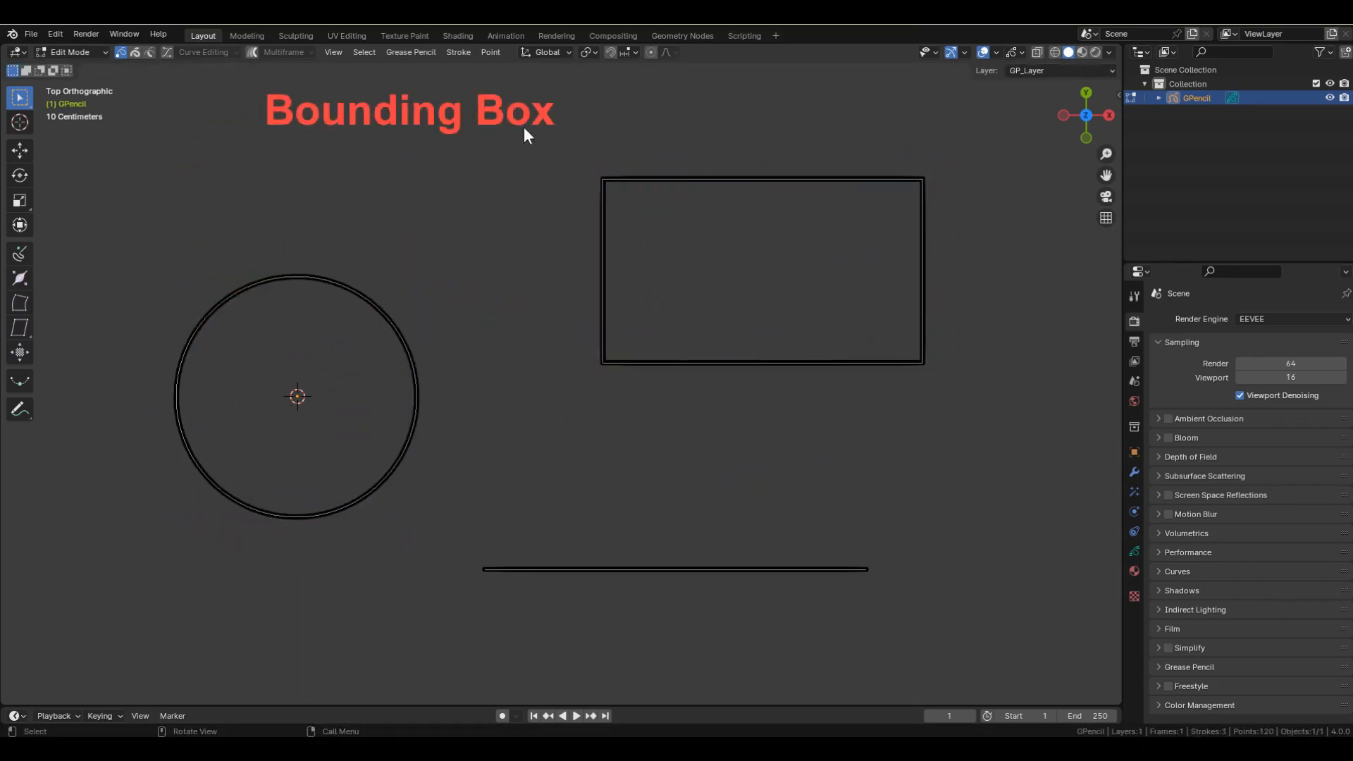
pyautogui.click(589, 53)
pyautogui.click(611, 88)
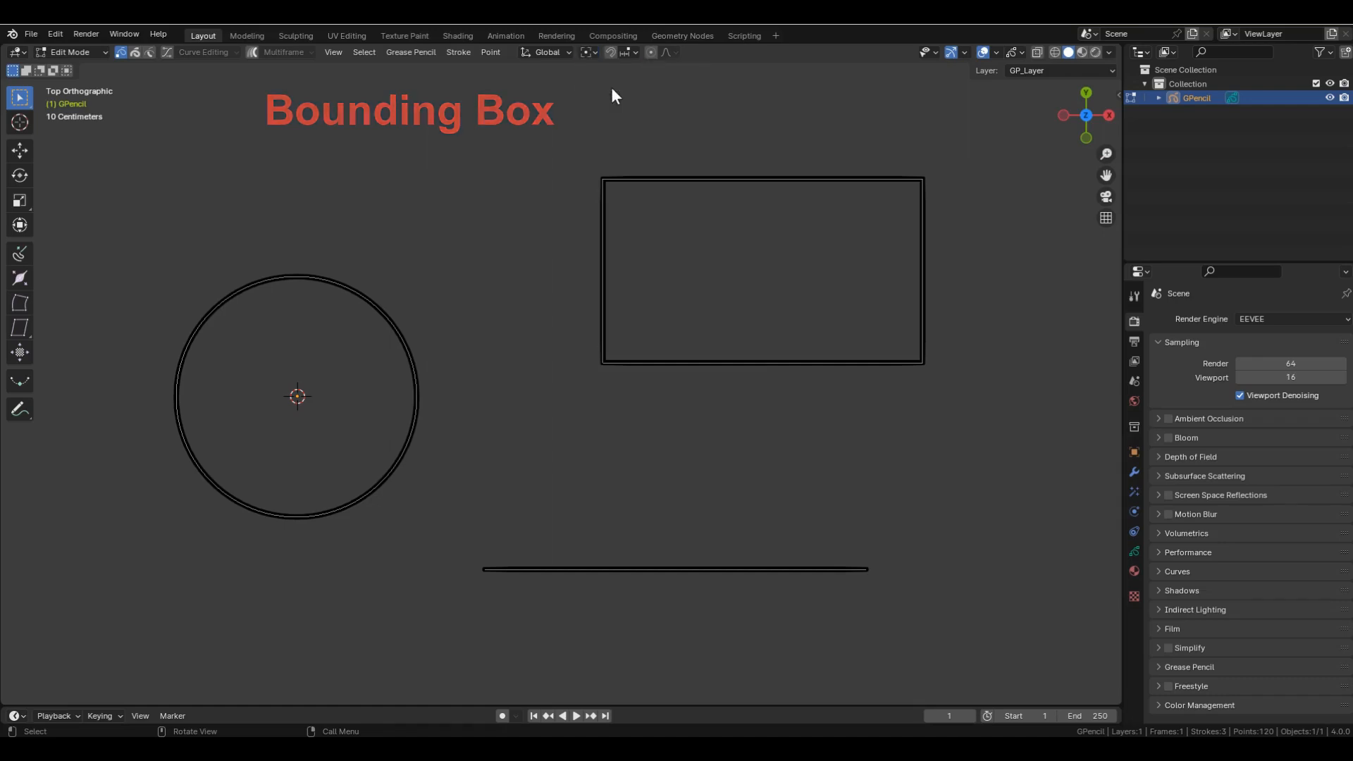
# Try scaling and rotating the circle stroke about its bounding box centre.
pyautogui.click(417, 392)
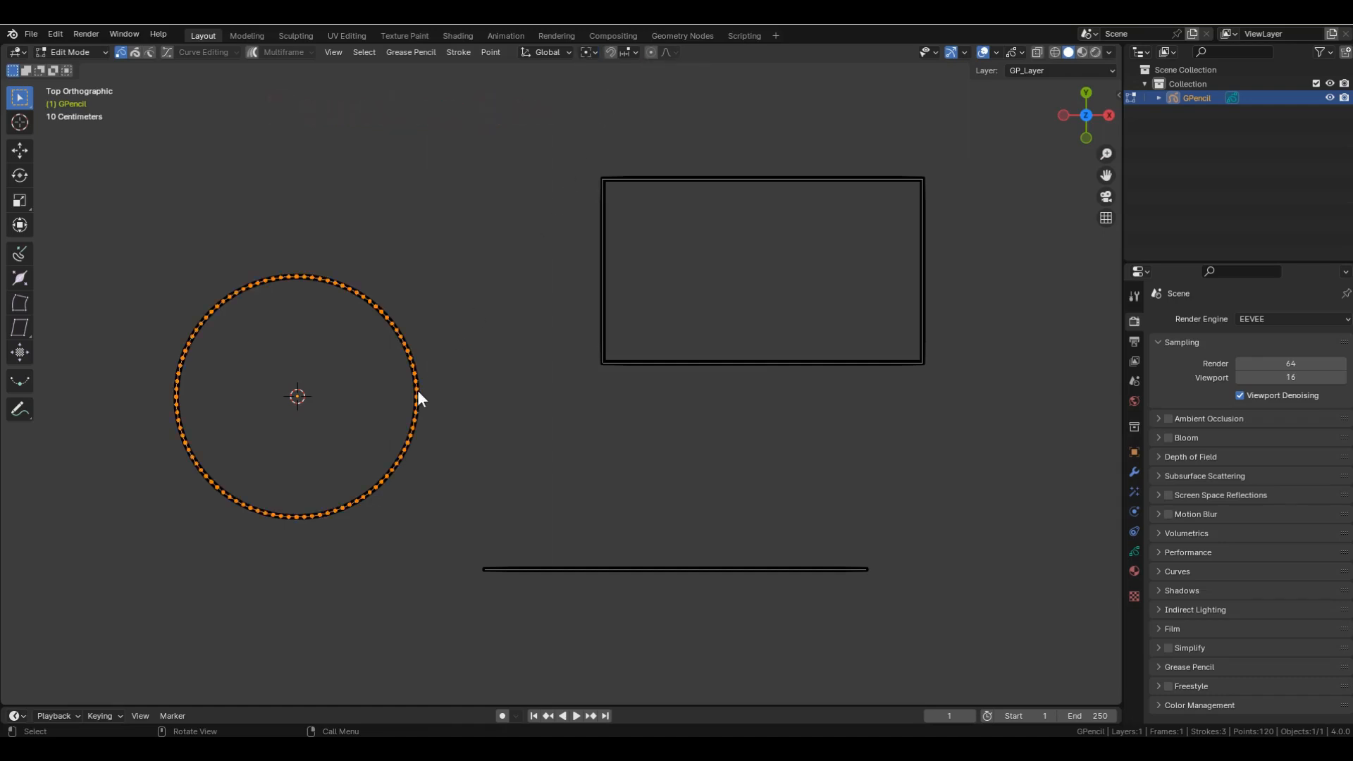
pyautogui.press('s')
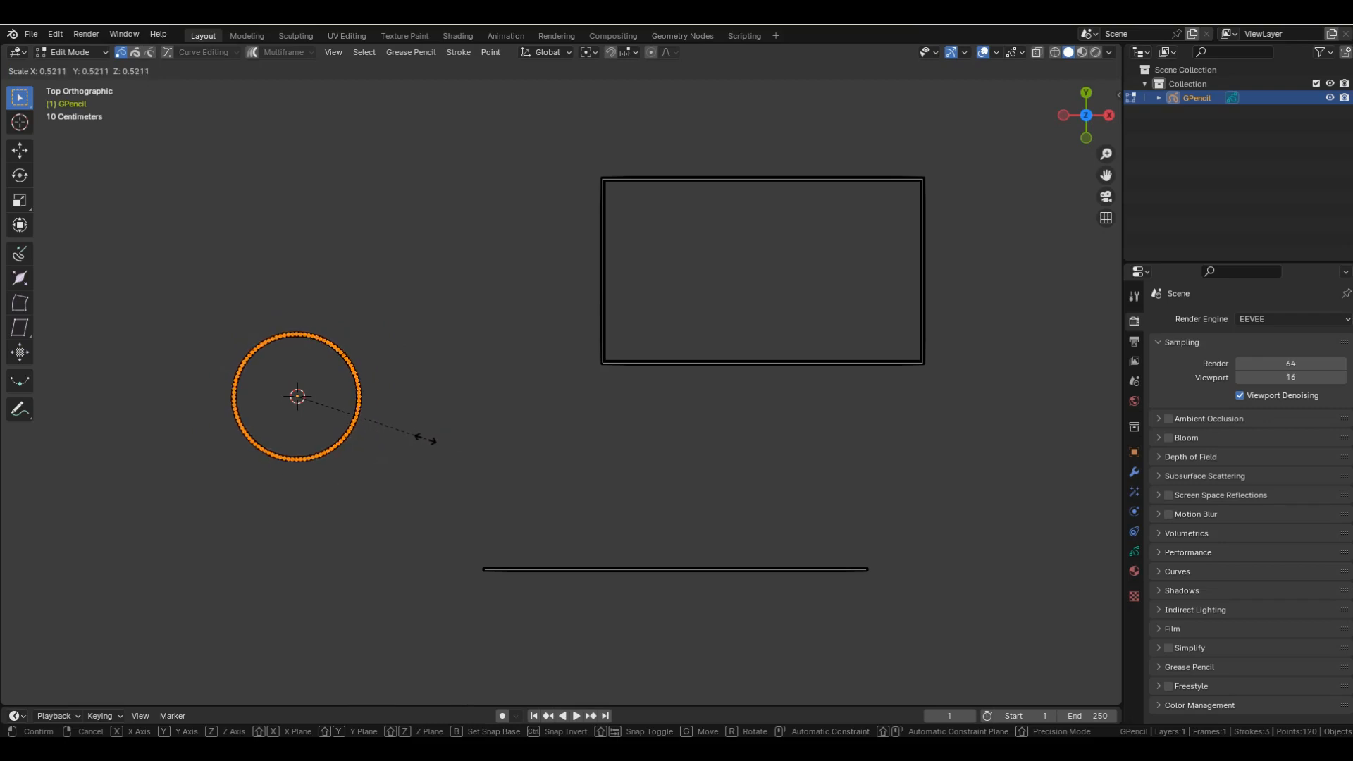
pyautogui.press('r')
pyautogui.click(518, 406)
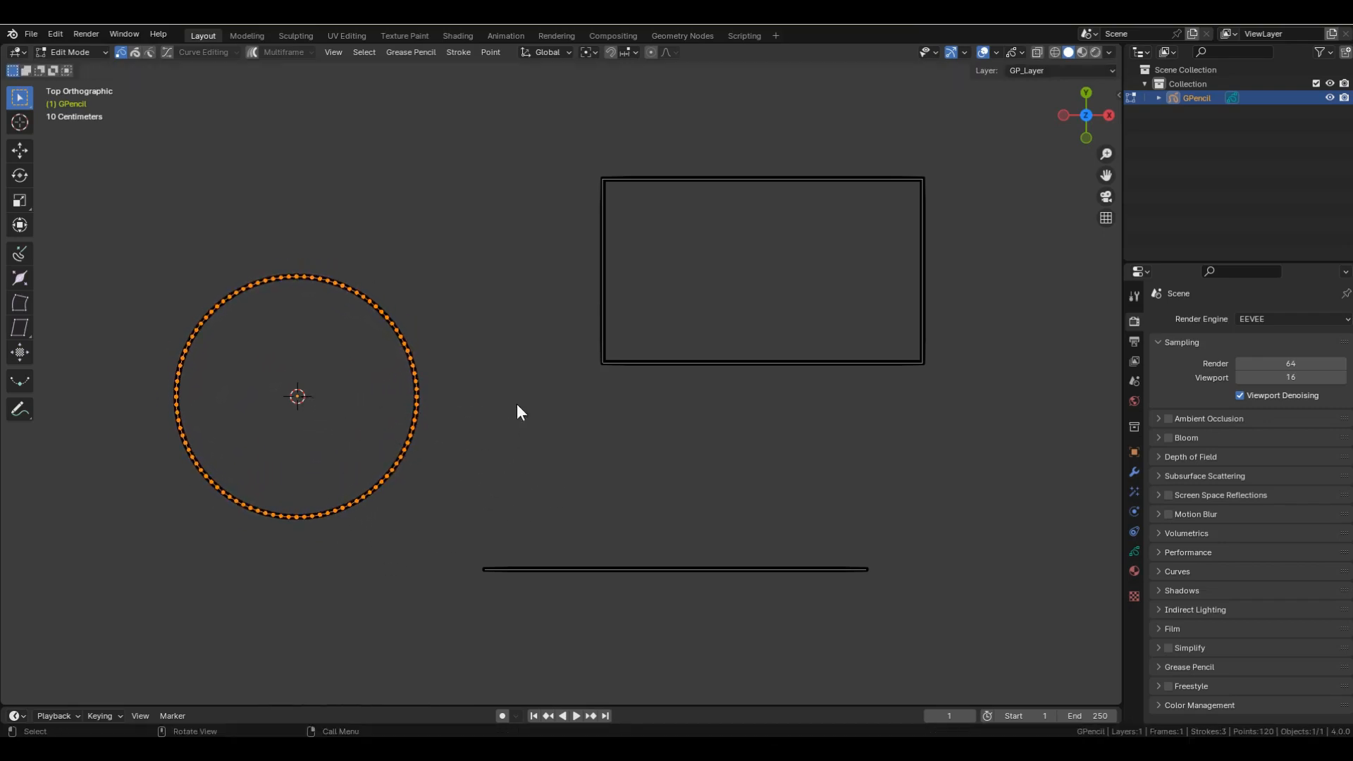
# Try rotating and scaling the rectangle stroke about its bounding box centre.
pyautogui.click(600, 364)
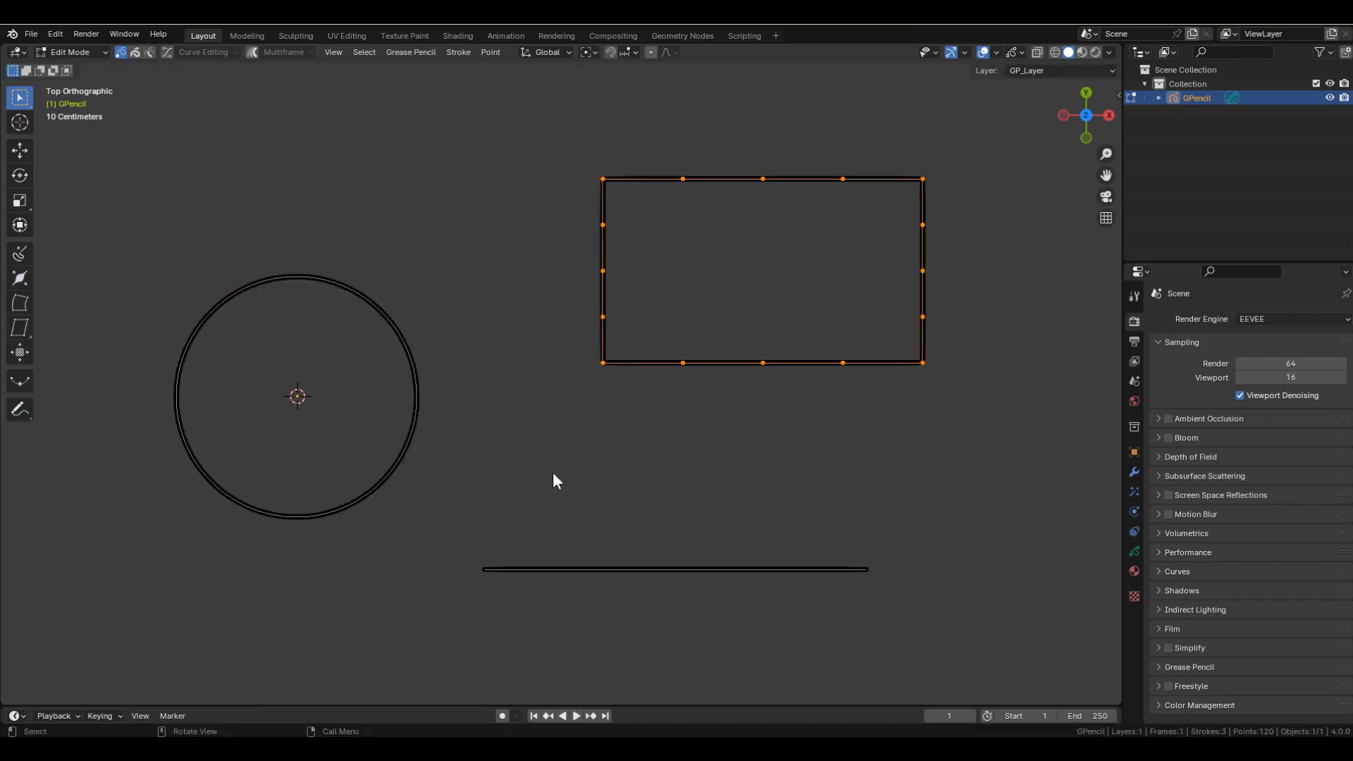
pyautogui.press('r')
pyautogui.press('s')
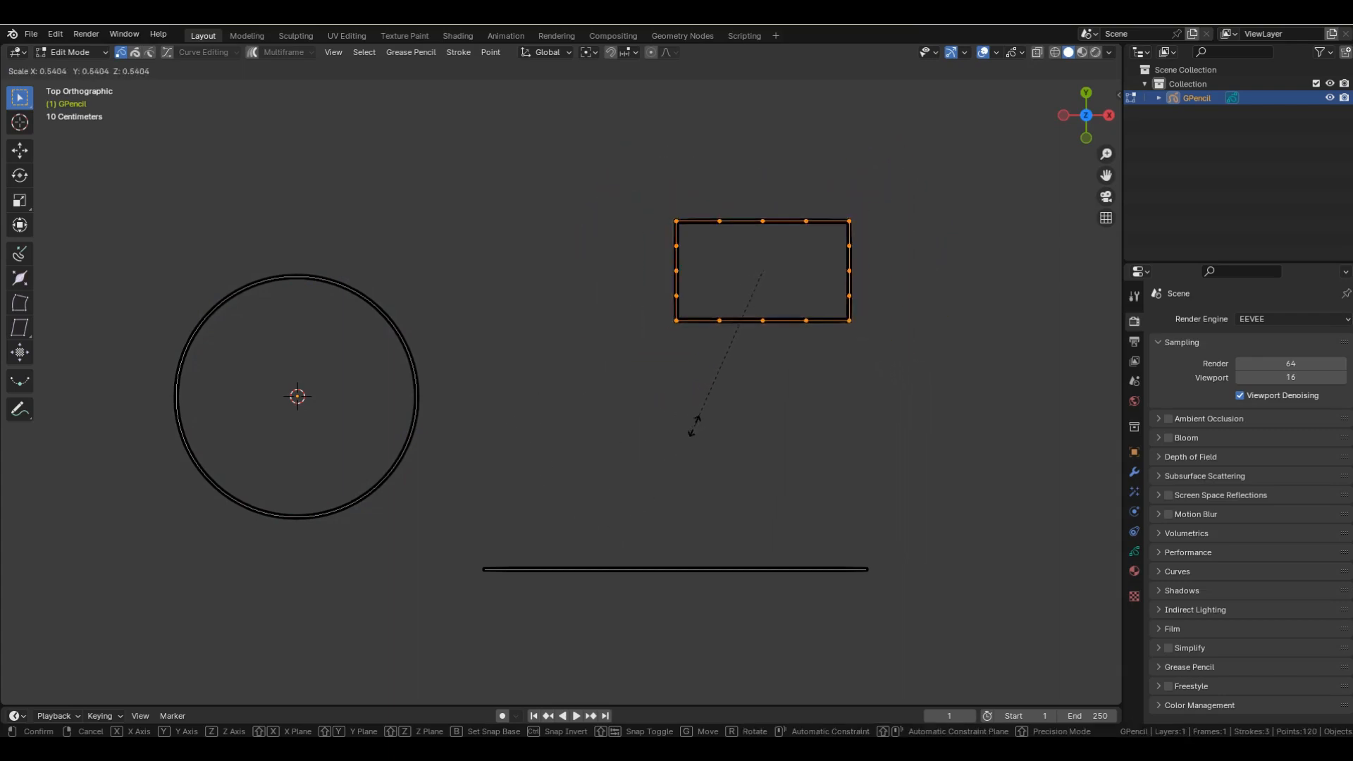
pyautogui.press('Escape')
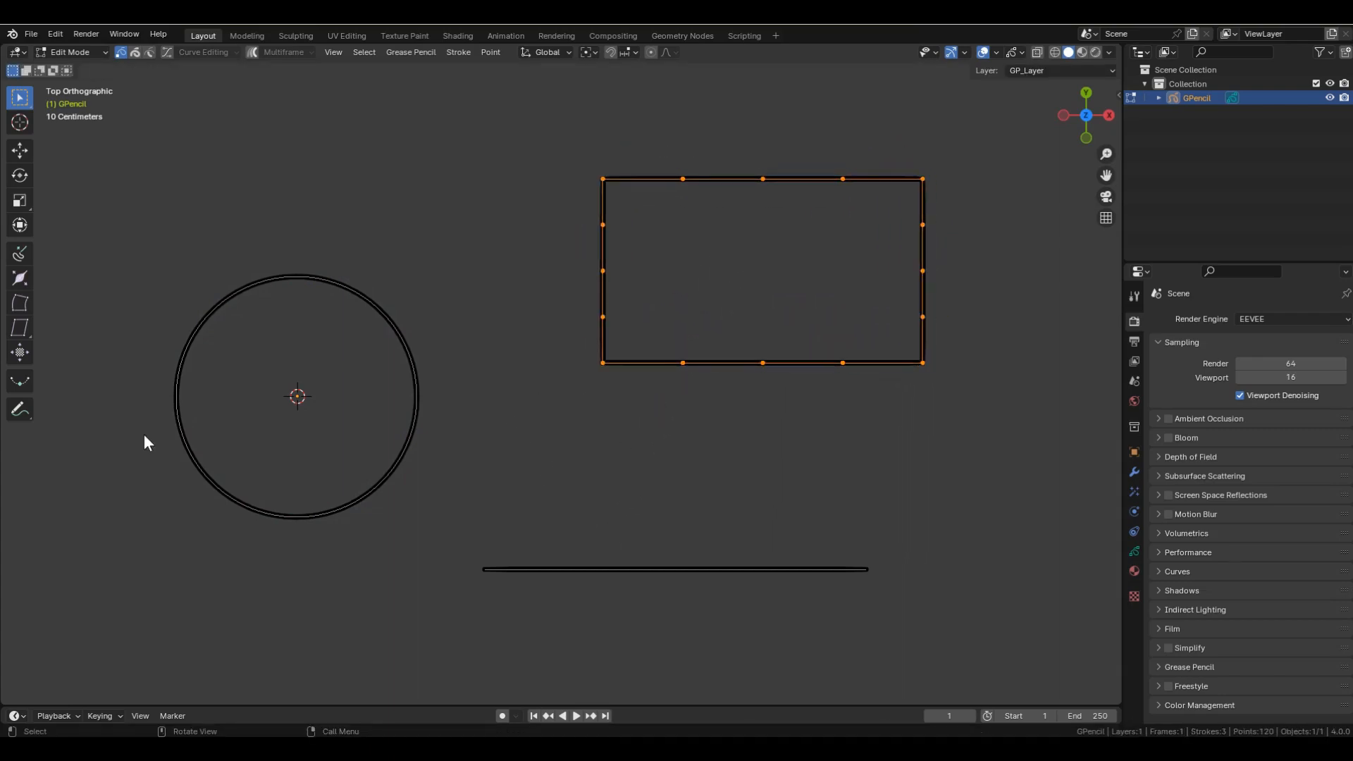
# Add the circle to the rectangle selection and try scaling and rotating both strokes about their shared bounding box centre.
pyautogui.keyDown('shift'); pyautogui.click(184, 442); pyautogui.keyUp('shift')
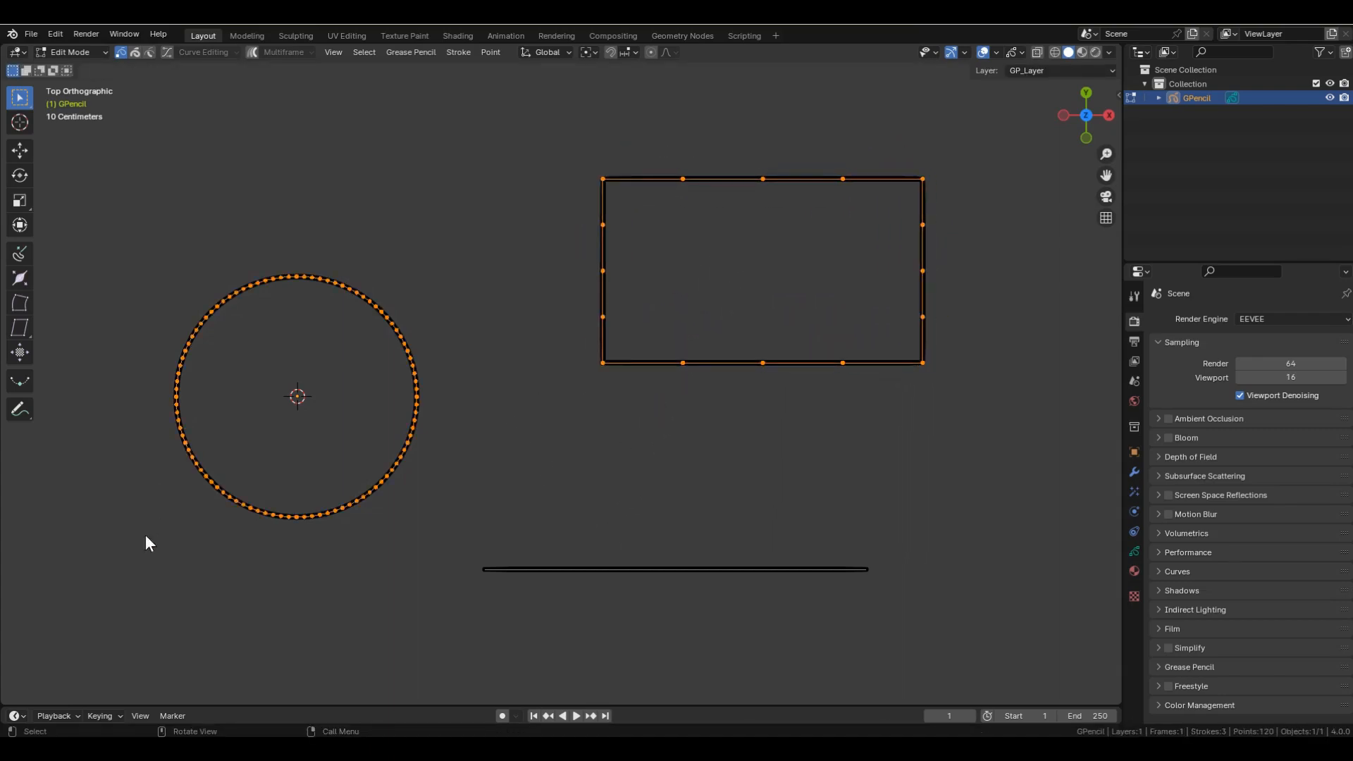
pyautogui.press('s')
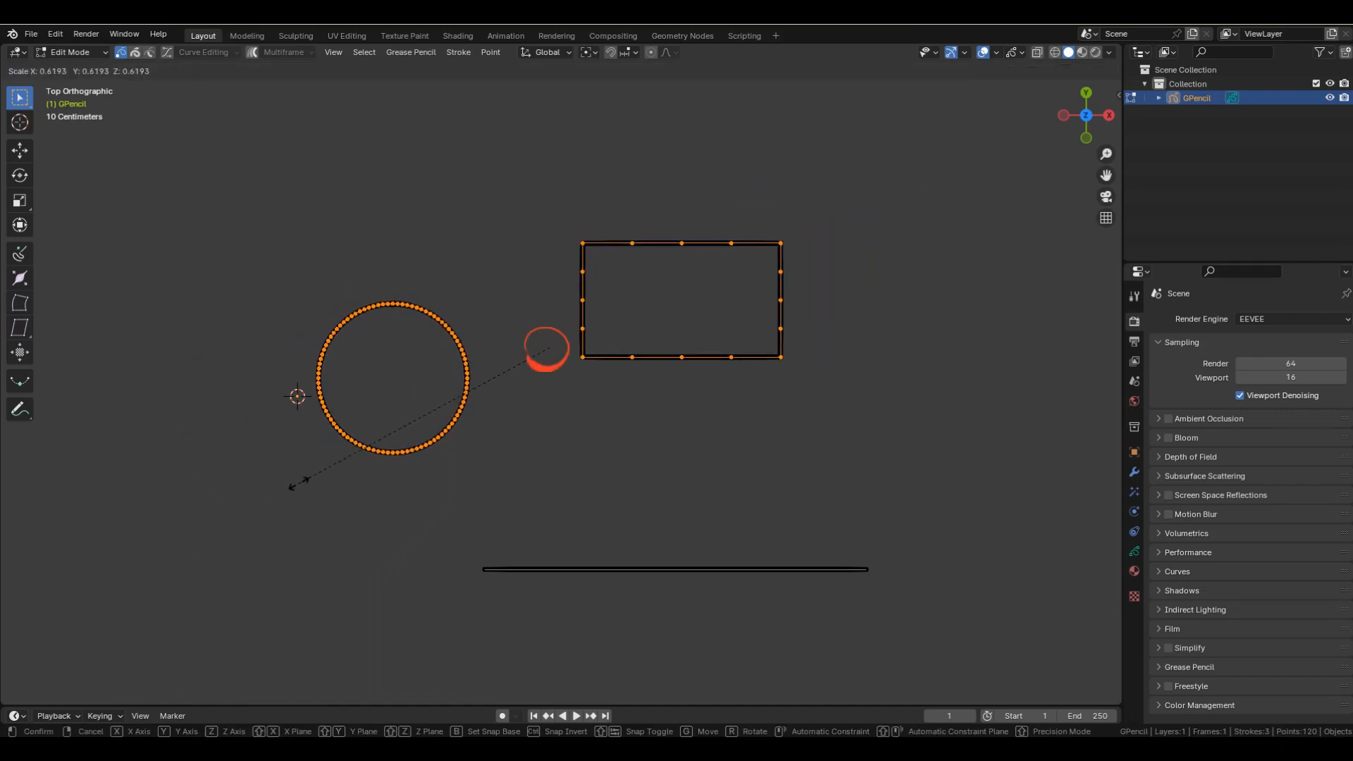
pyautogui.press('r')
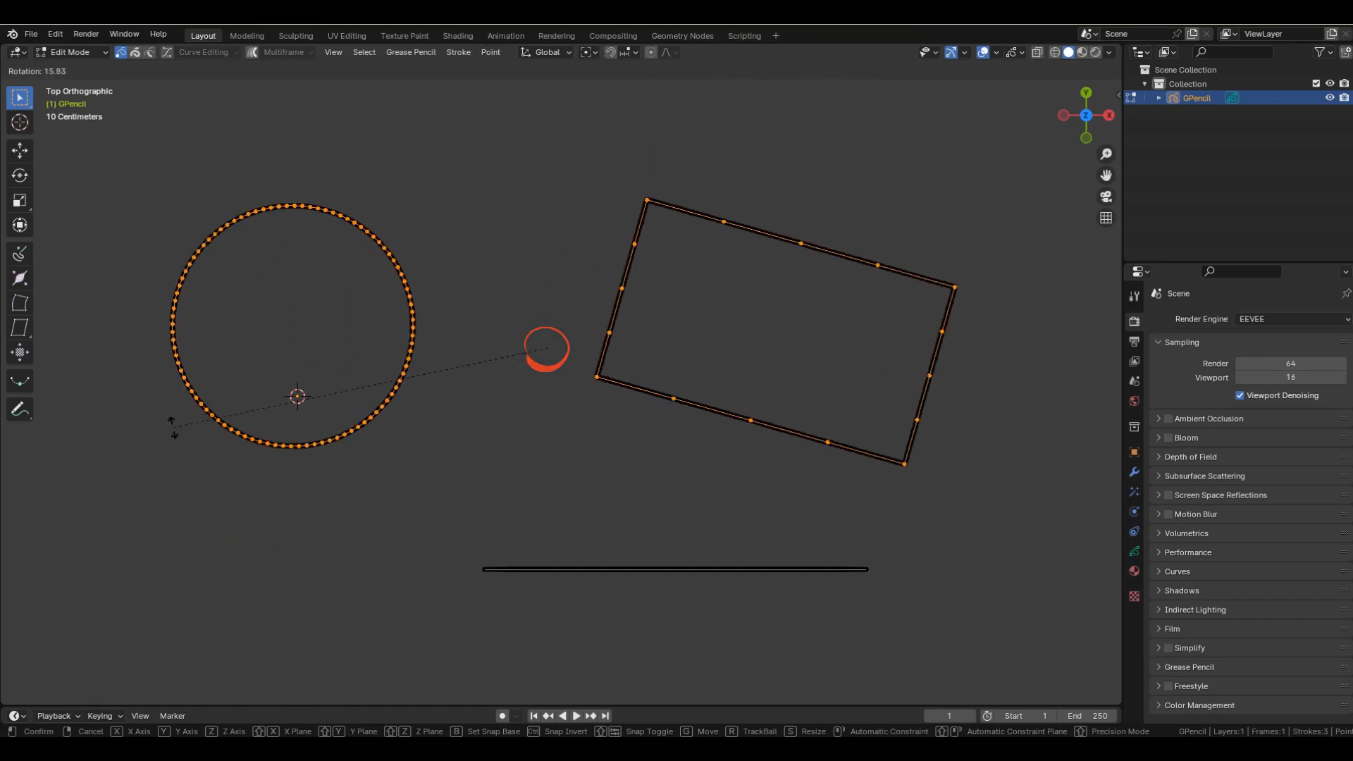
pyautogui.press('Escape')
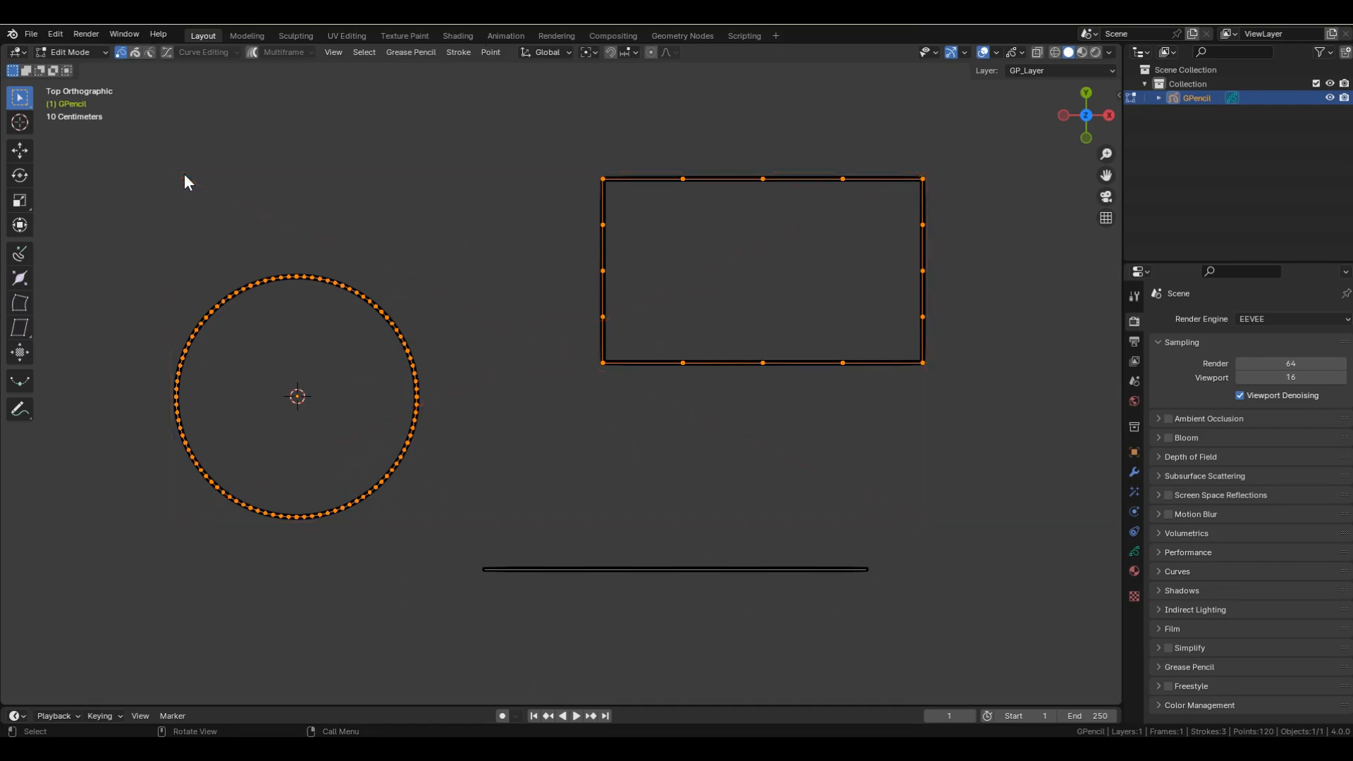
# Set the transform pivot point to Individual Origins and try scaling and rotating all three strokes.
pyautogui.click(591, 53)
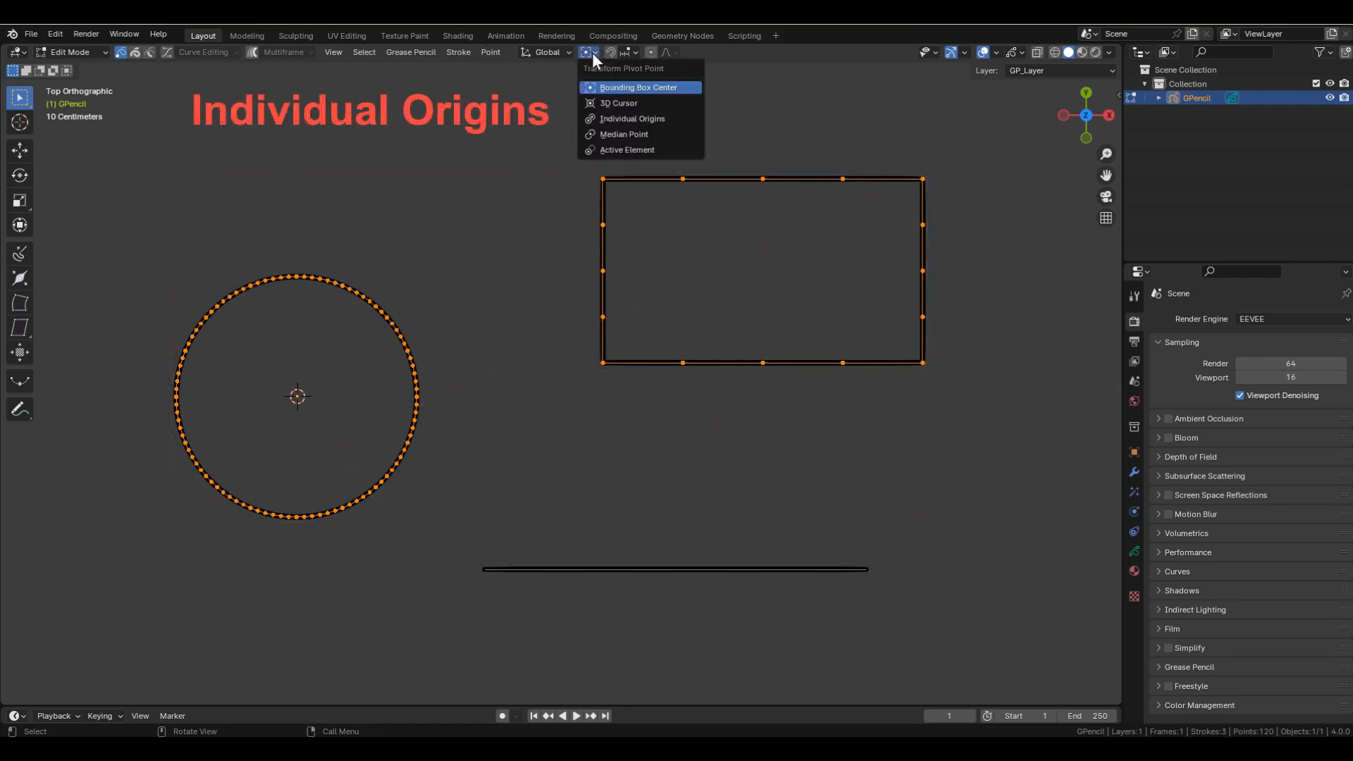
pyautogui.click(661, 116)
pyautogui.press('a')
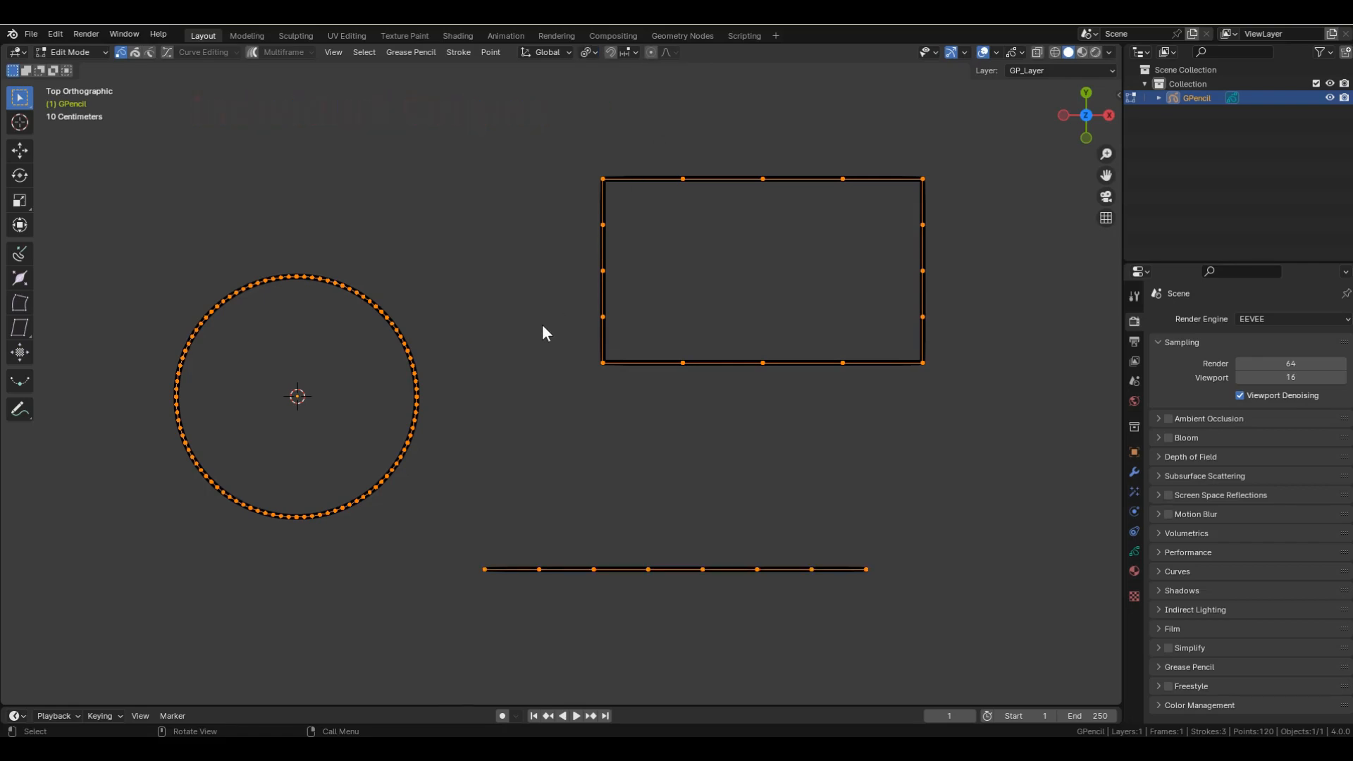
pyautogui.press('s')
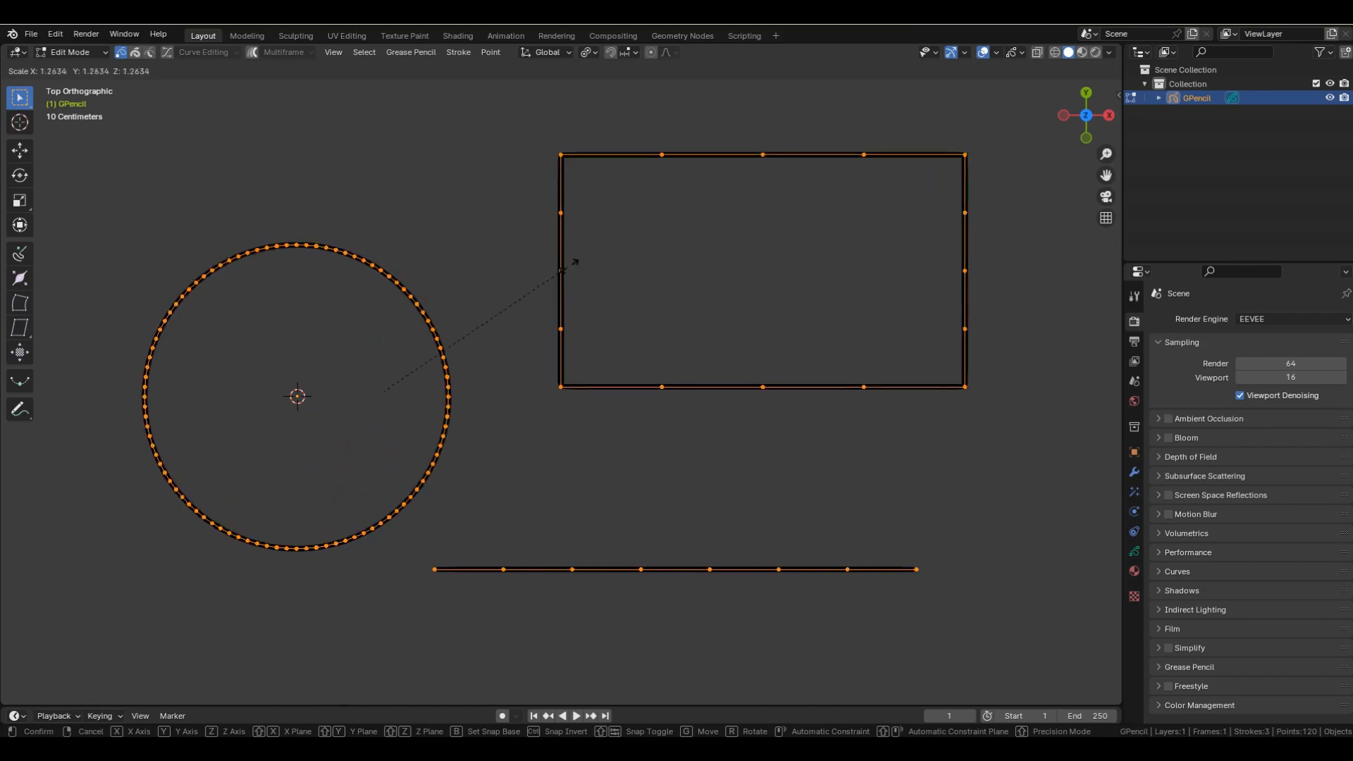
pyautogui.press('r')
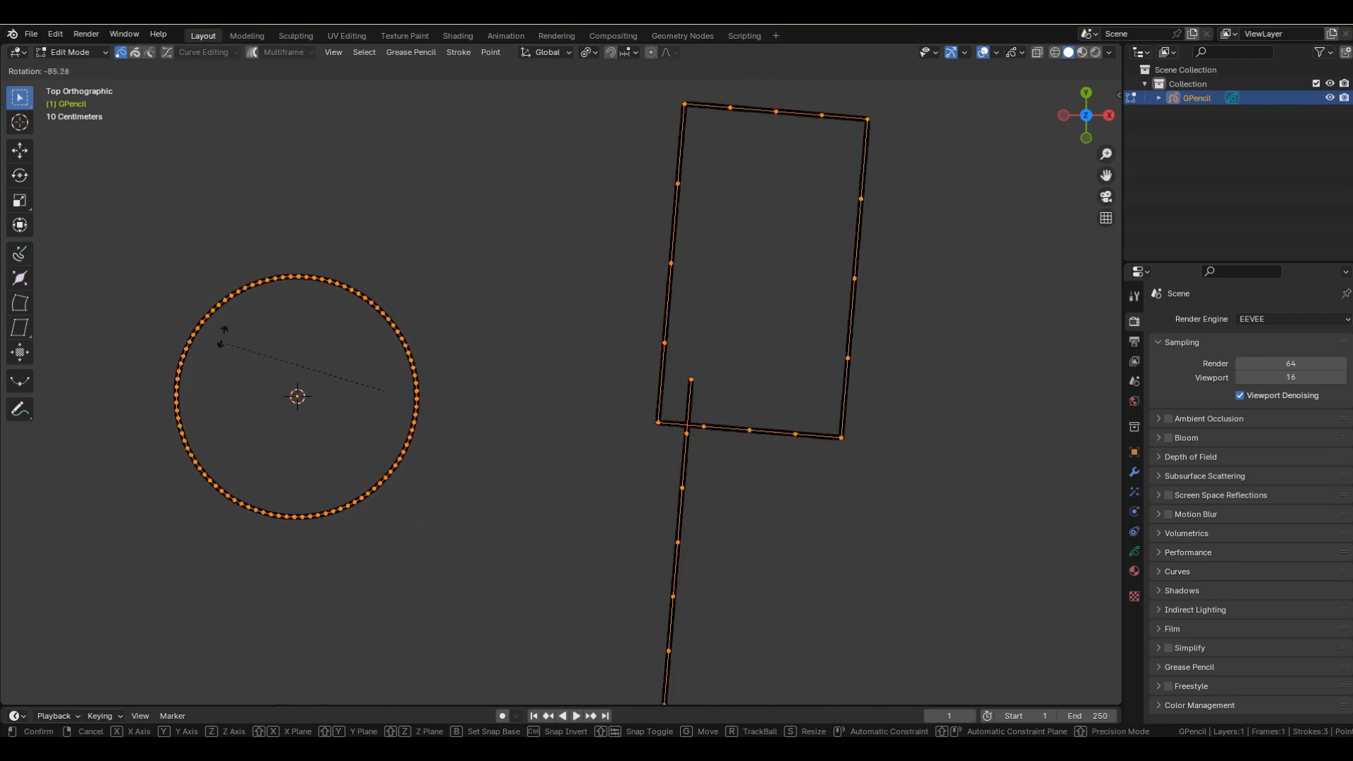
pyautogui.press('Escape')
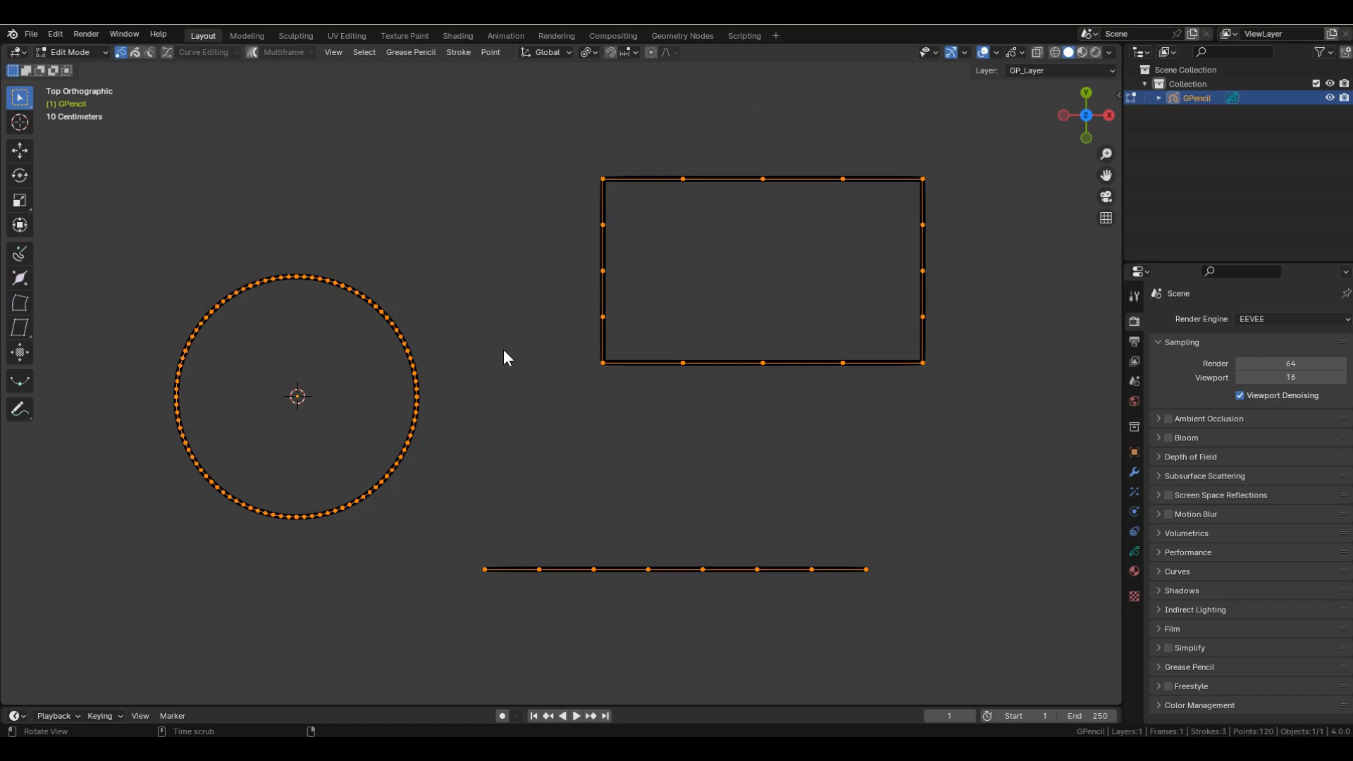
# Clear the selection and set the transform pivot point to 3D Cursor.
pyautogui.hotkey('alt', 'a')
pyautogui.click(594, 49)
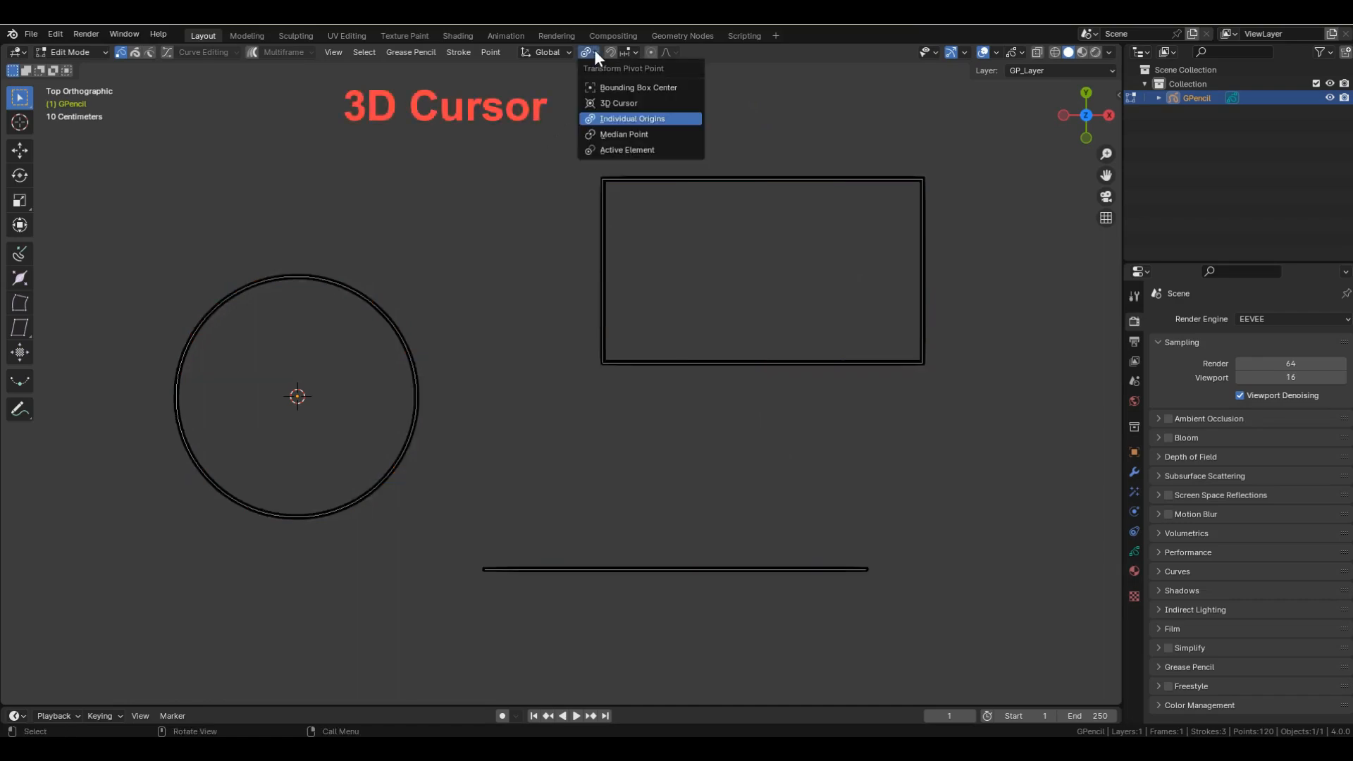
pyautogui.click(605, 104)
# Select the circle stroke and try scaling and rotating it about the 3D cursor.
pyautogui.moveTo(106, 178); pyautogui.dragTo(450, 530)
pyautogui.press('s')
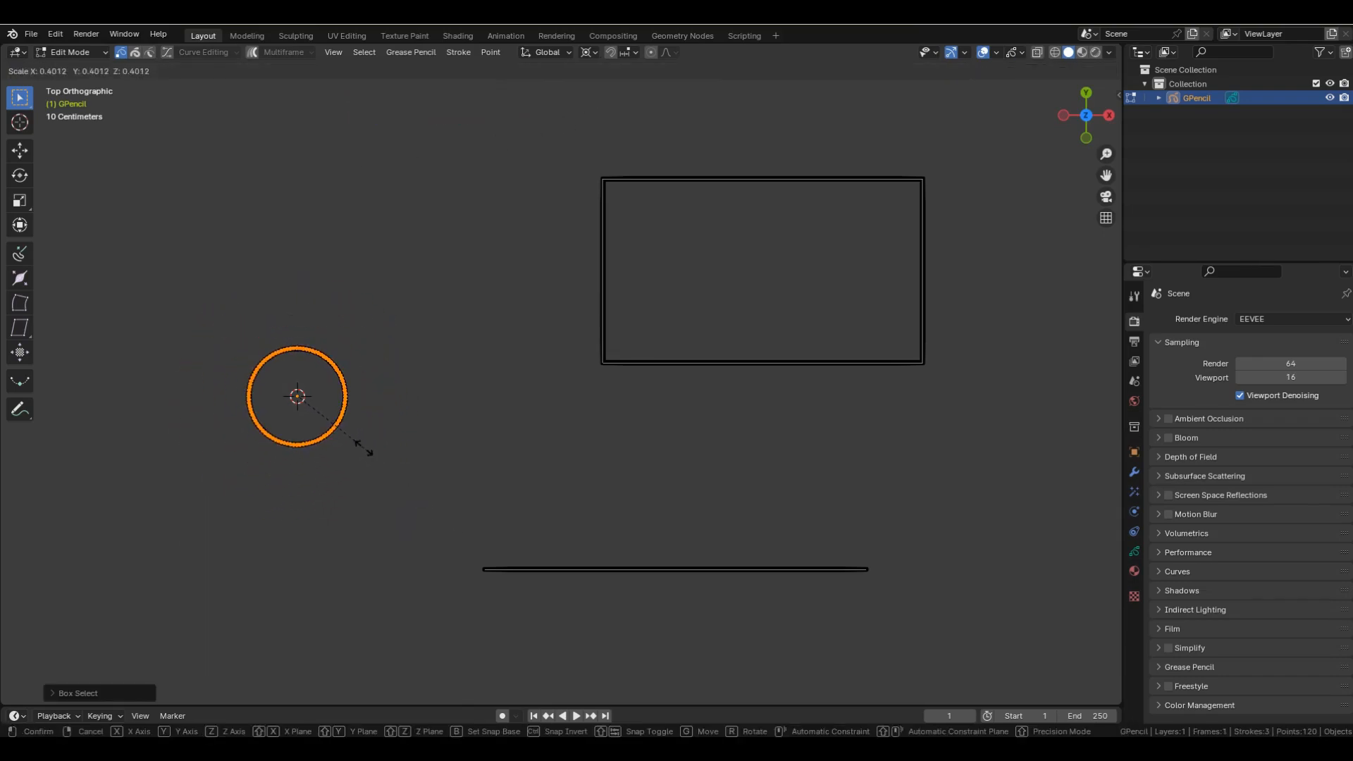
pyautogui.press('Escape')
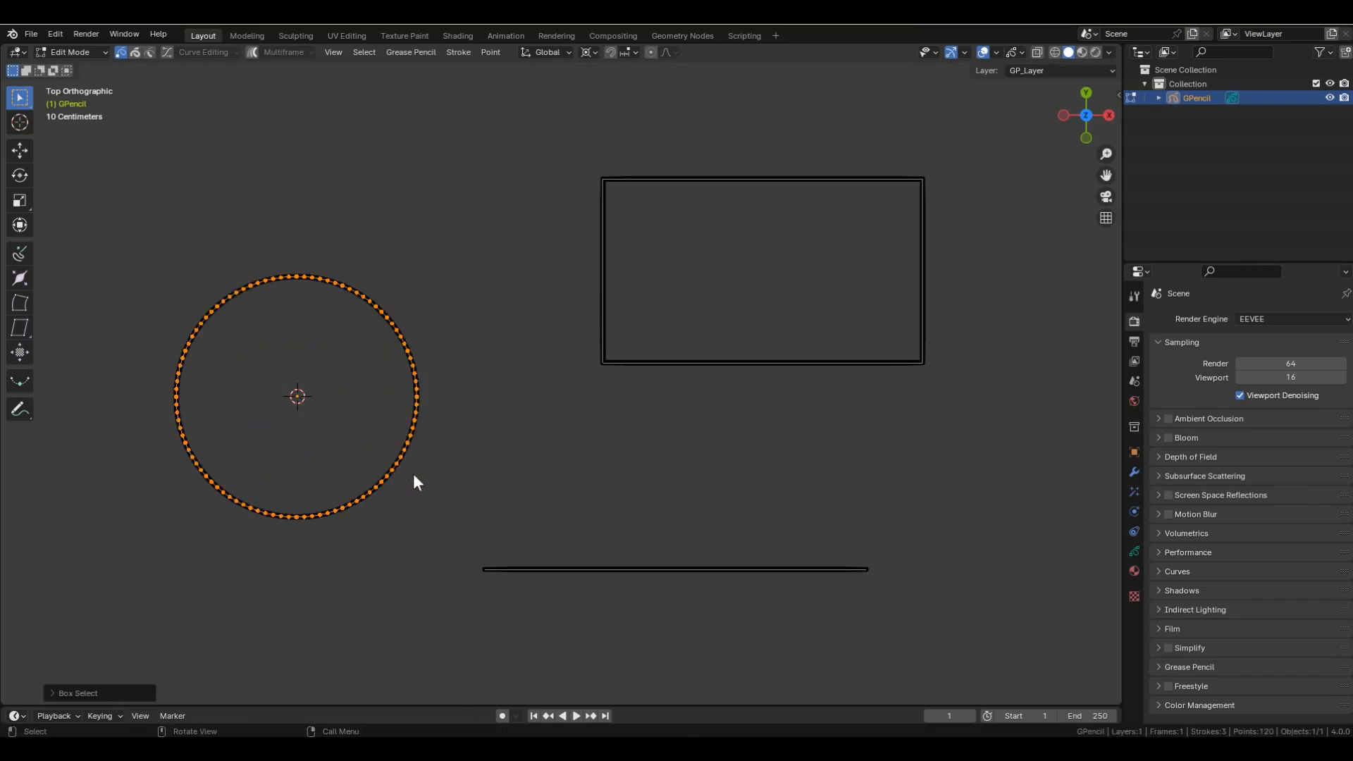
pyautogui.press('r')
pyautogui.press('Escape')
# Select only the rectangle stroke and try scaling and rotating it about the 3D cursor.
pyautogui.moveTo(553, 131); pyautogui.dragTo(1060, 399)
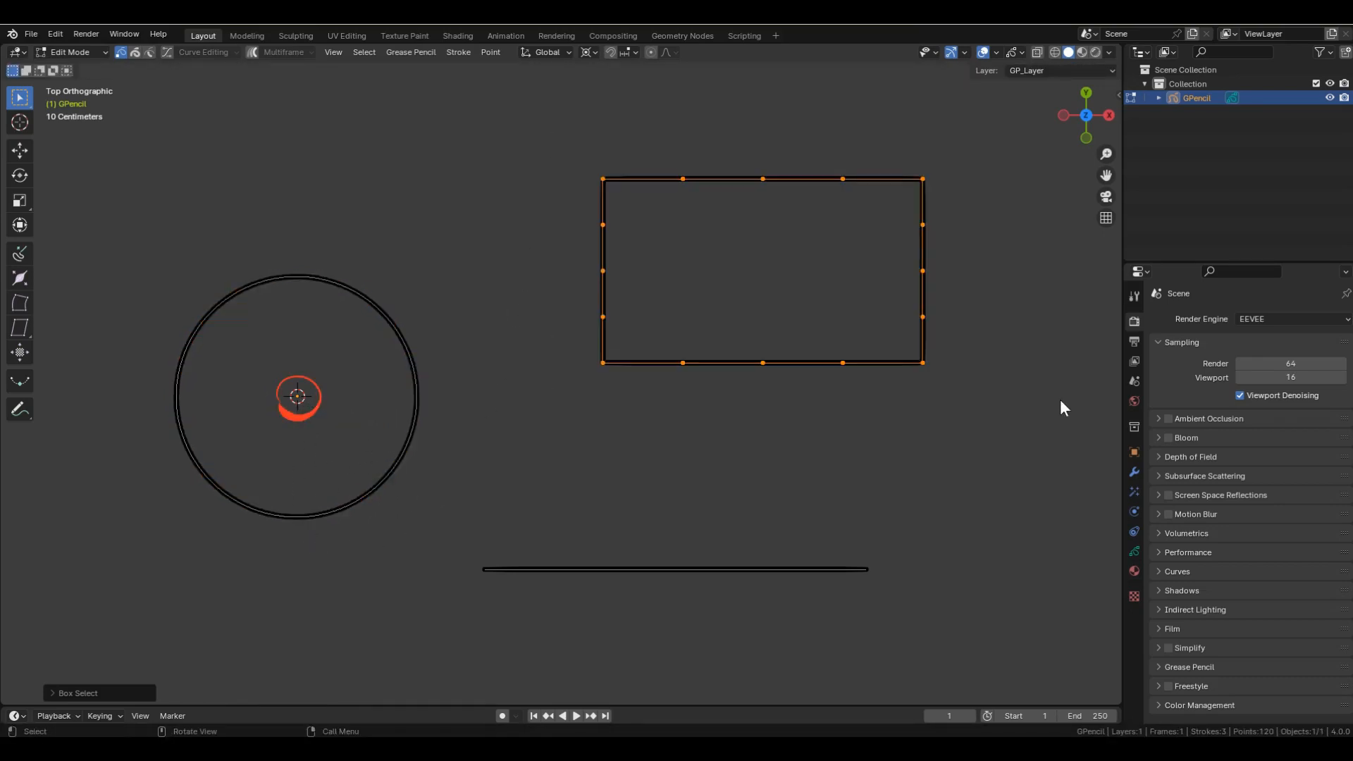
pyautogui.press('s')
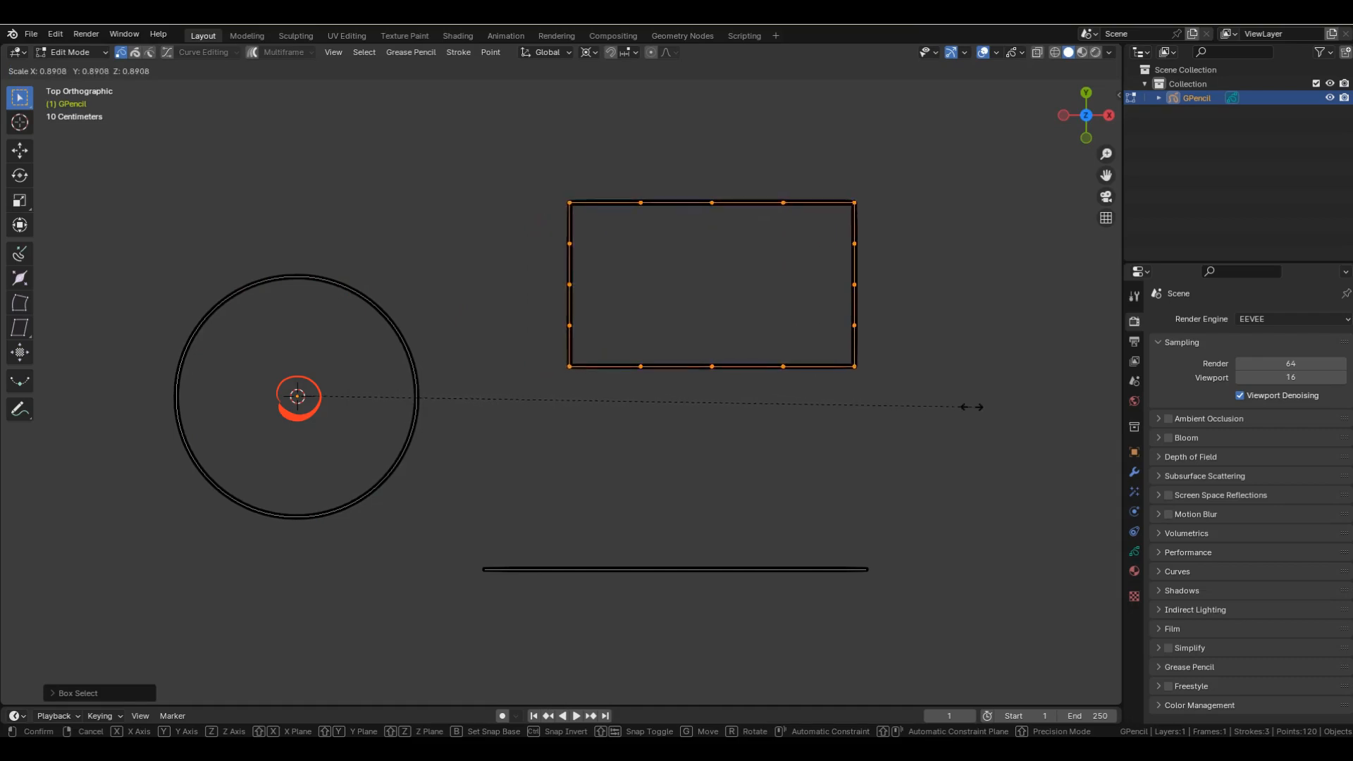
pyautogui.press('Escape')
pyautogui.press('r')
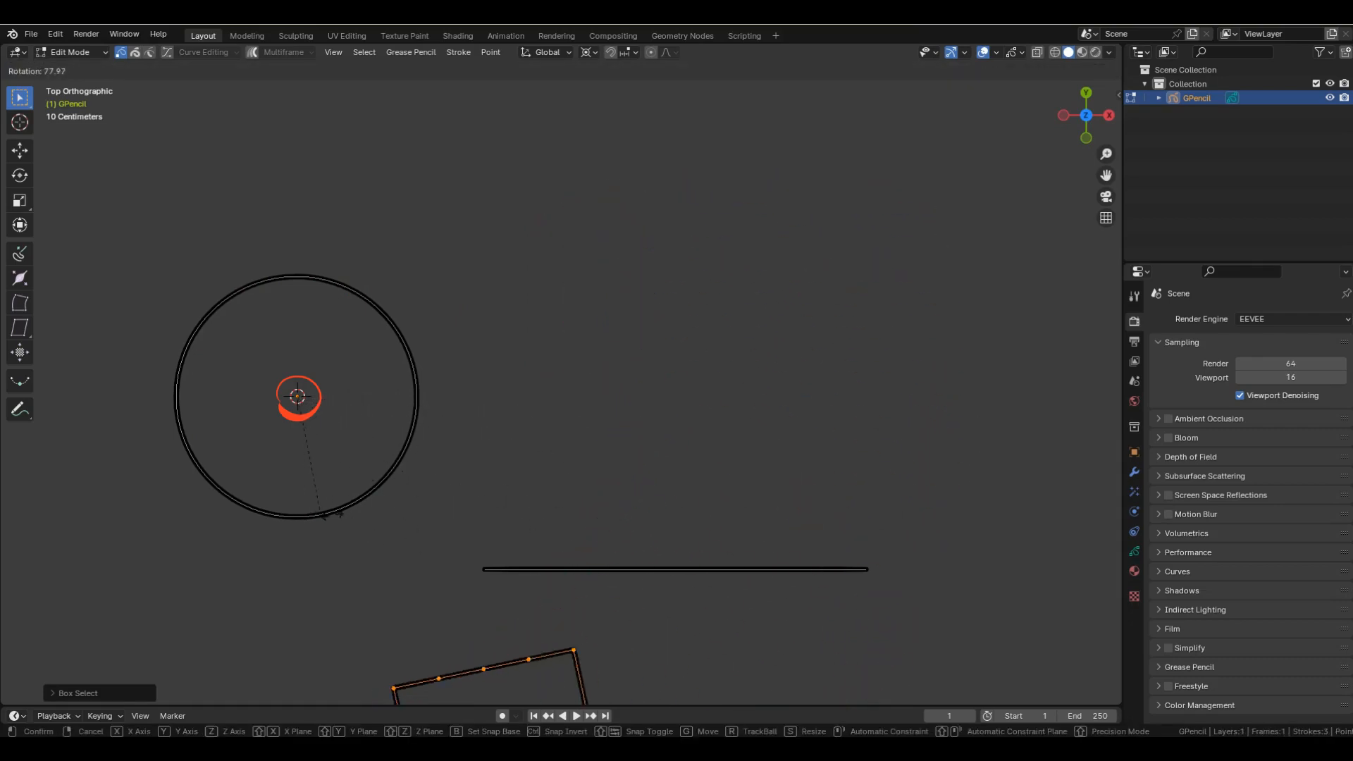
pyautogui.press('Escape')
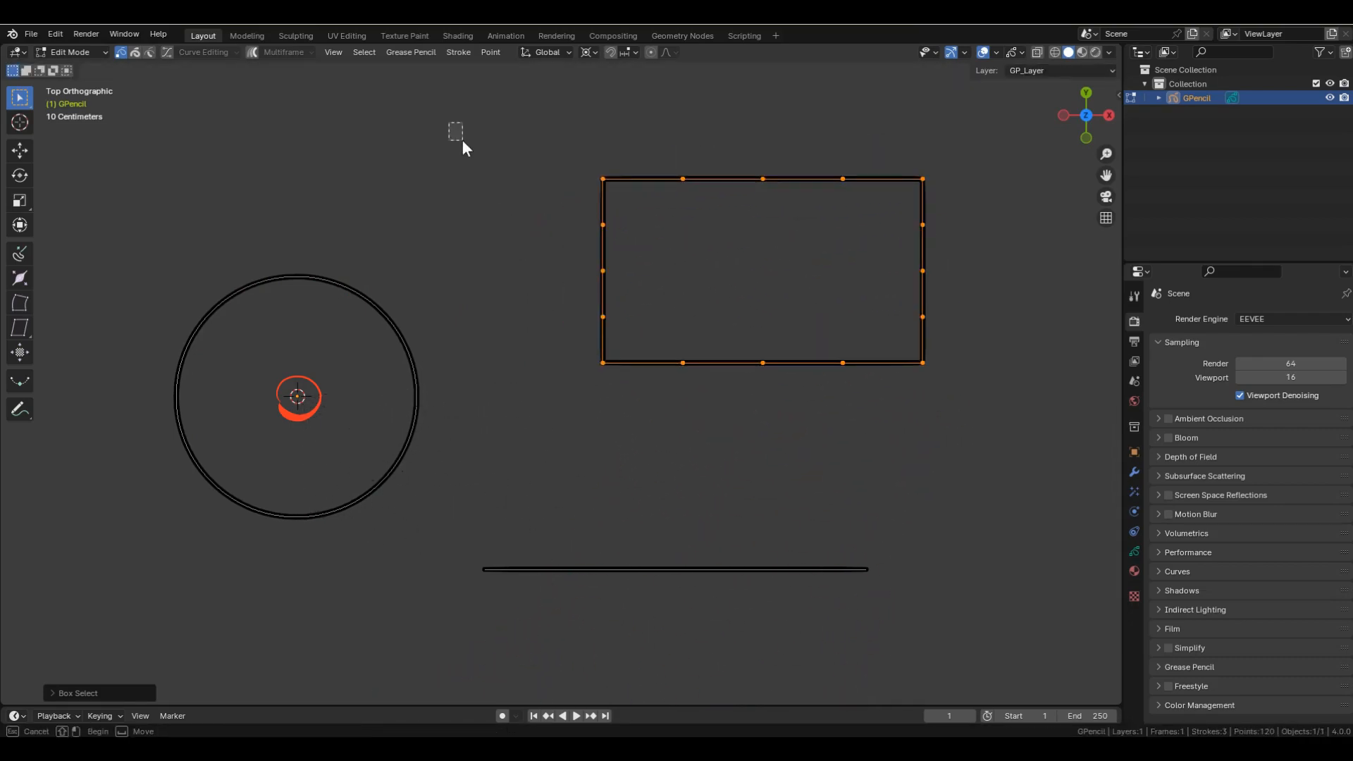
# Select all the strokes and try scaling and rotating them together about the 3D cursor at the circle's centre.
pyautogui.hotkey('alt', 'a')
pyautogui.press('a')
pyautogui.press('s')
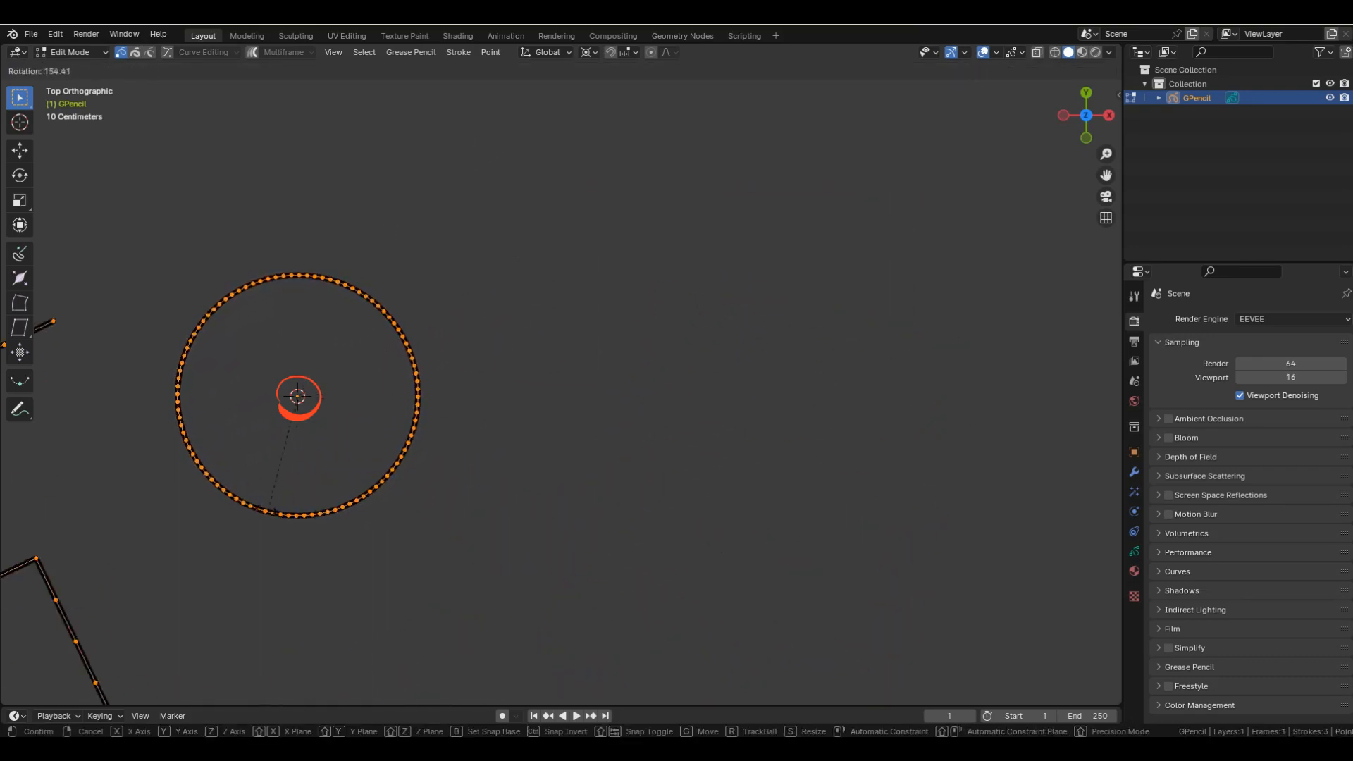
pyautogui.rightClick(482, 328)
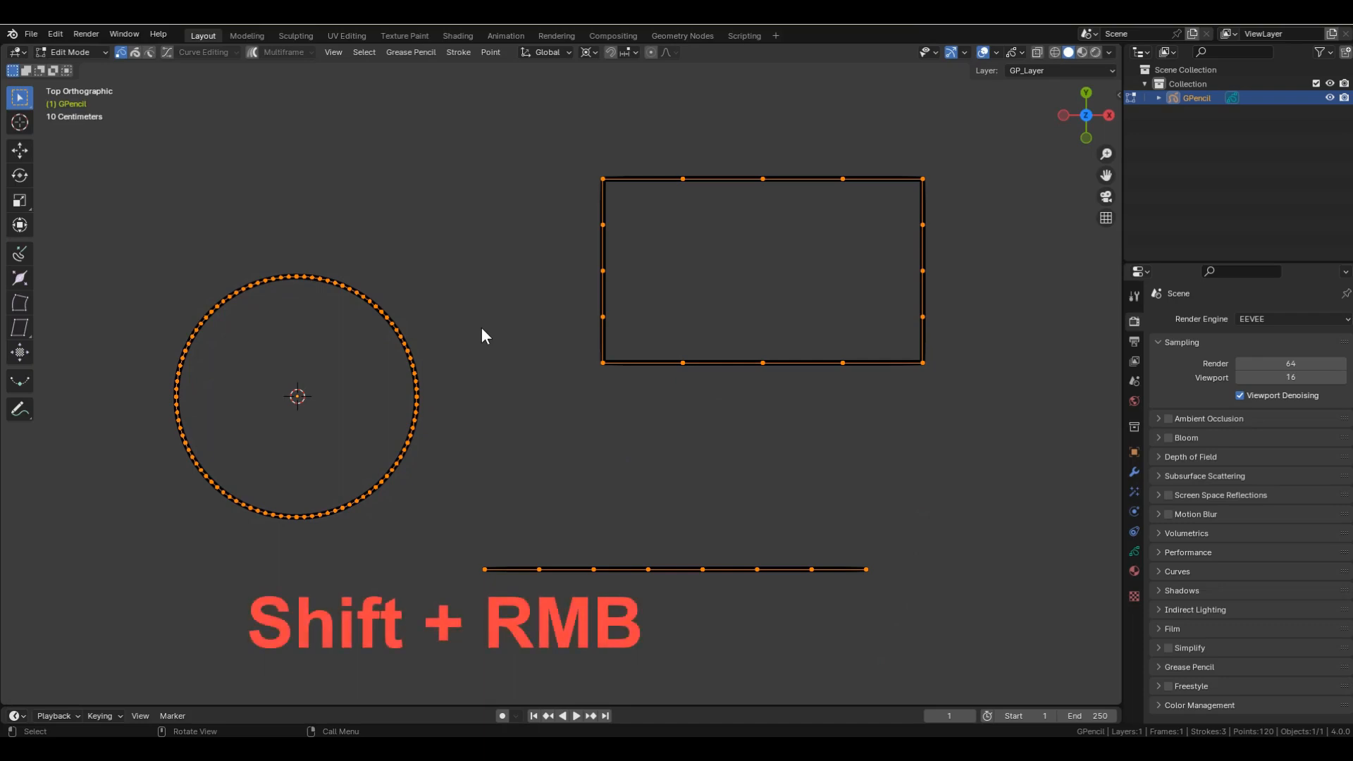
# Place the 3D cursor at the line's right end and try rotating all strokes about it.
pyautogui.keyDown('shift'); pyautogui.rightClick(876, 569); pyautogui.keyUp('shift')
pyautogui.press('r')
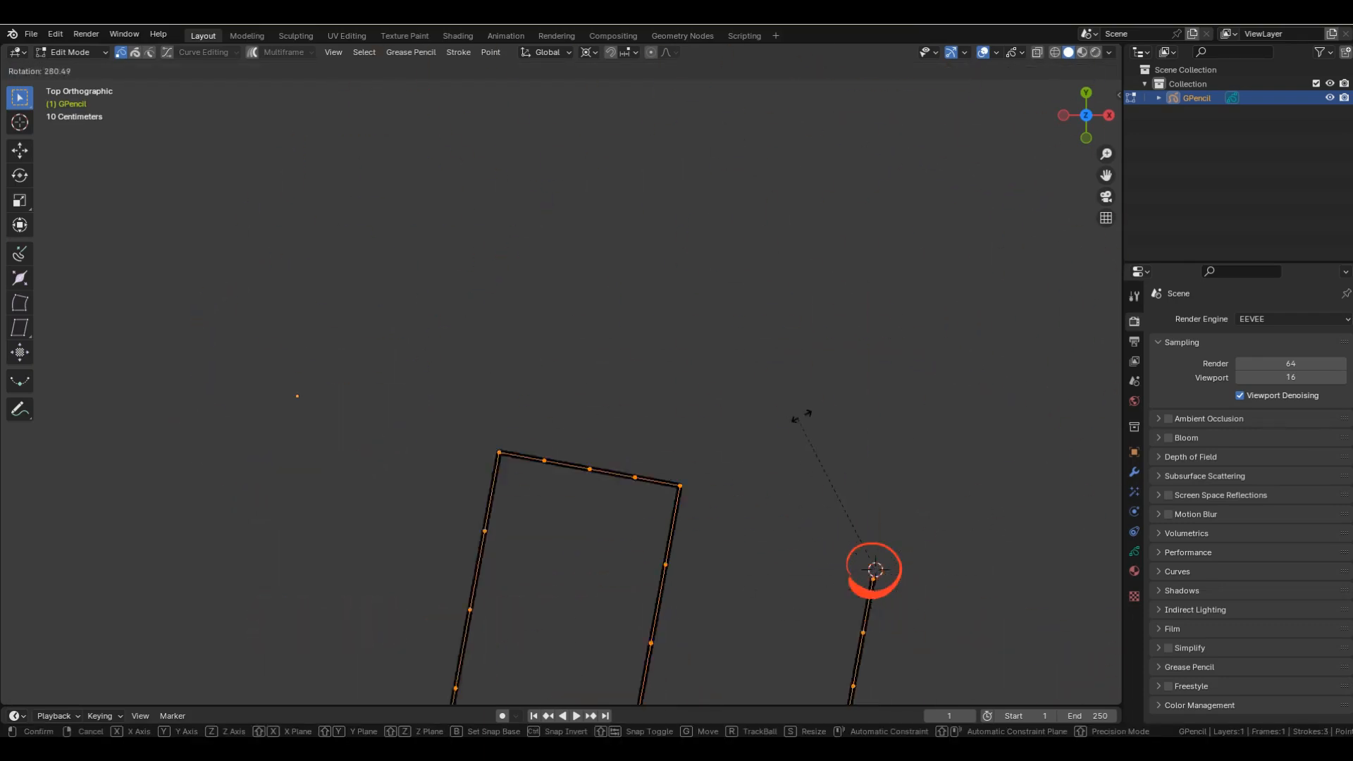
pyautogui.press('Escape')
# Try scaling all strokes with the 3D cursor placed above the rectangle's upper-left corner and just below the line's left end.
pyautogui.keyDown('shift'); pyautogui.rightClick(605, 155); pyautogui.keyUp('shift')
pyautogui.press('s')
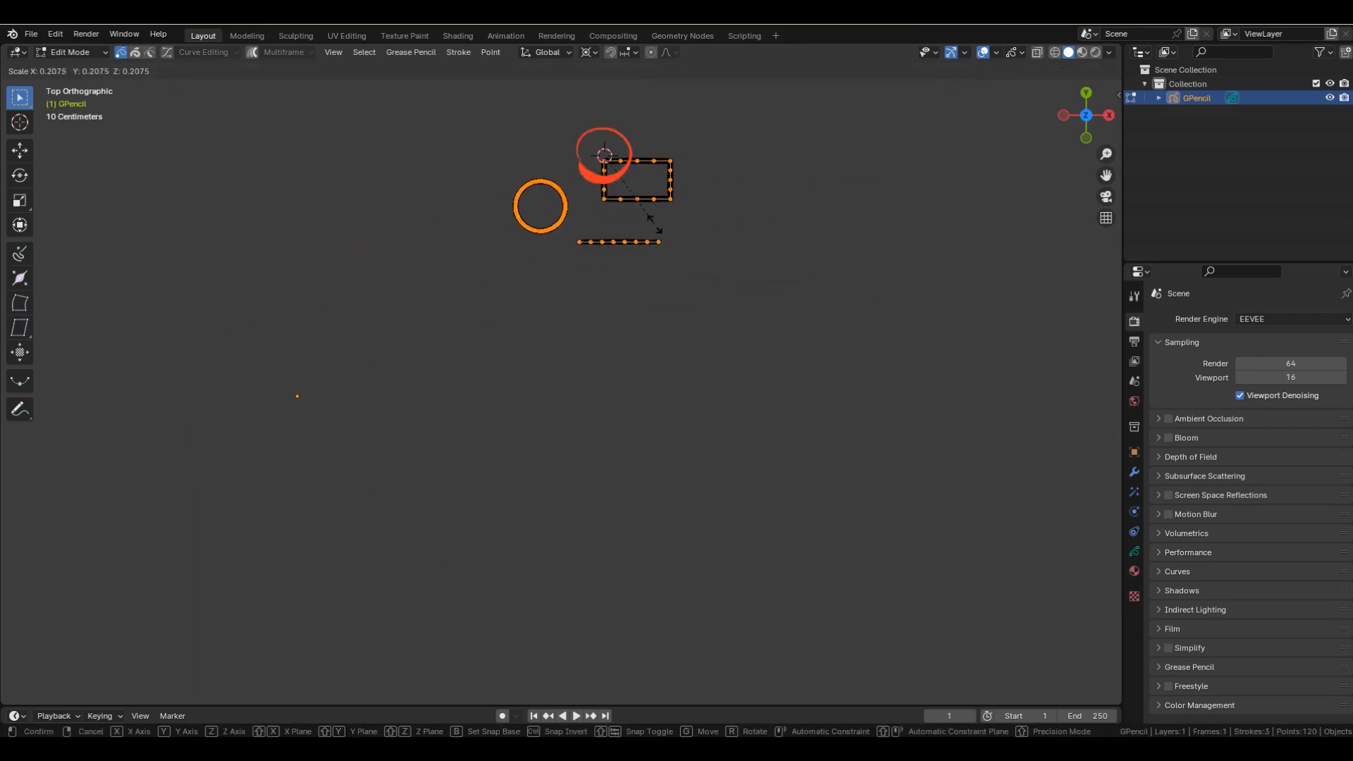
pyautogui.press('Escape')
pyautogui.keyDown('shift'); pyautogui.rightClick(475, 594); pyautogui.keyUp('shift')
pyautogui.press('s')
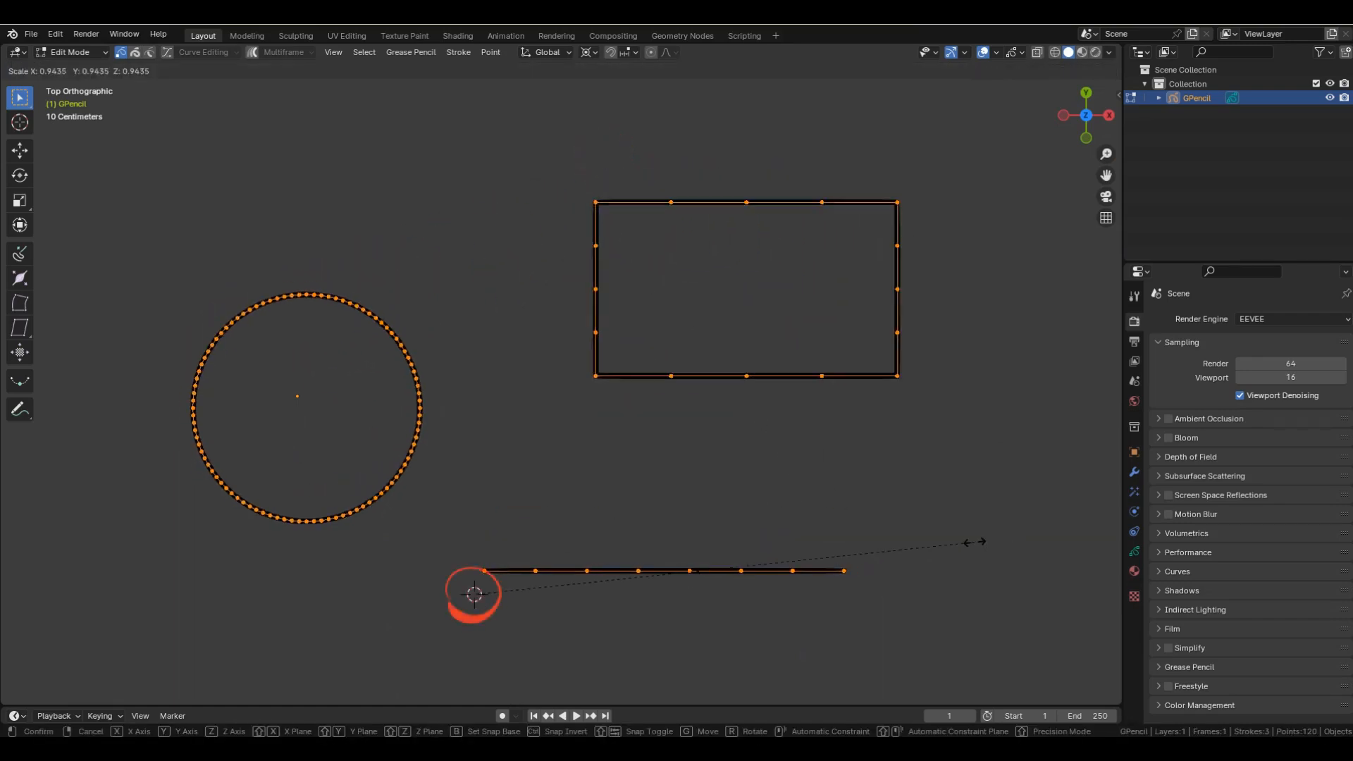
pyautogui.press('Escape')
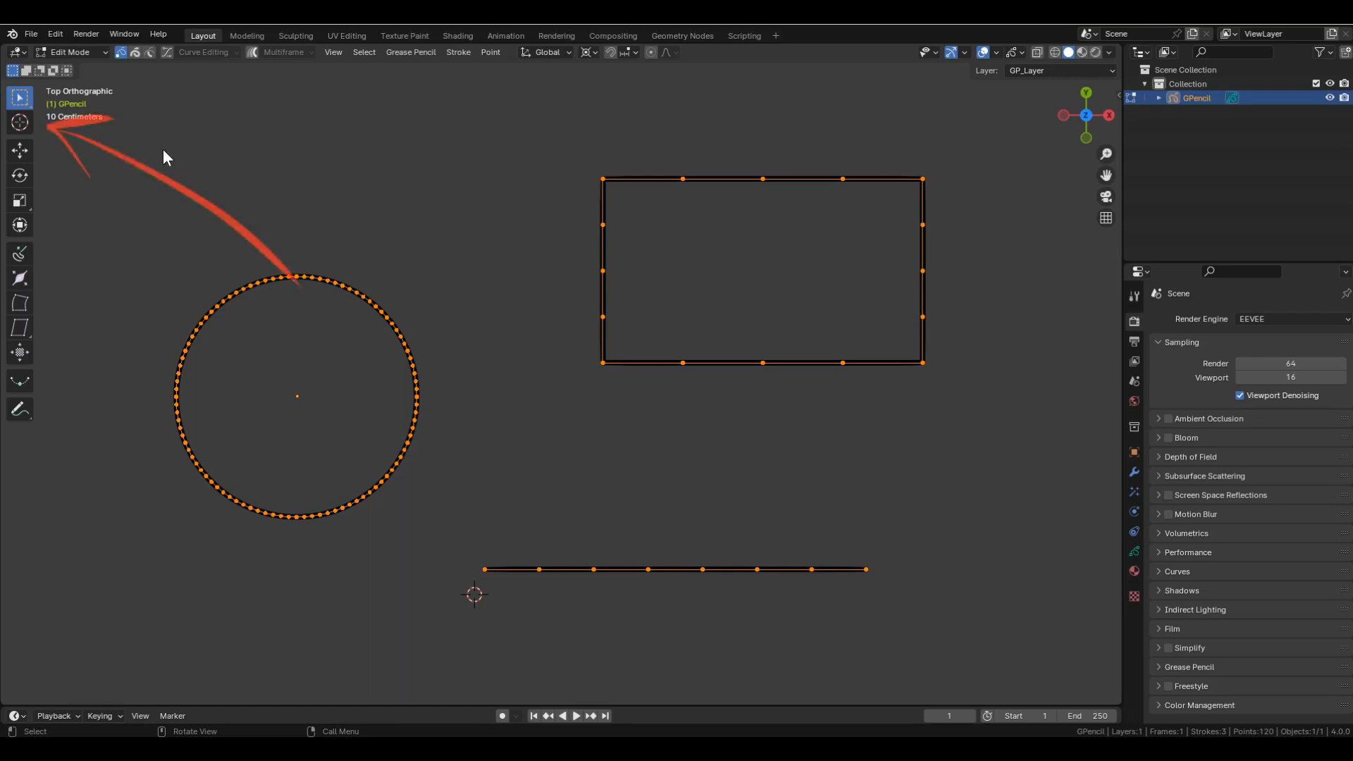
# Use the Cursor tool to place the 3D cursor beside the rectangle's lower-right corner and try scaling all strokes.
pyautogui.click(20, 122)
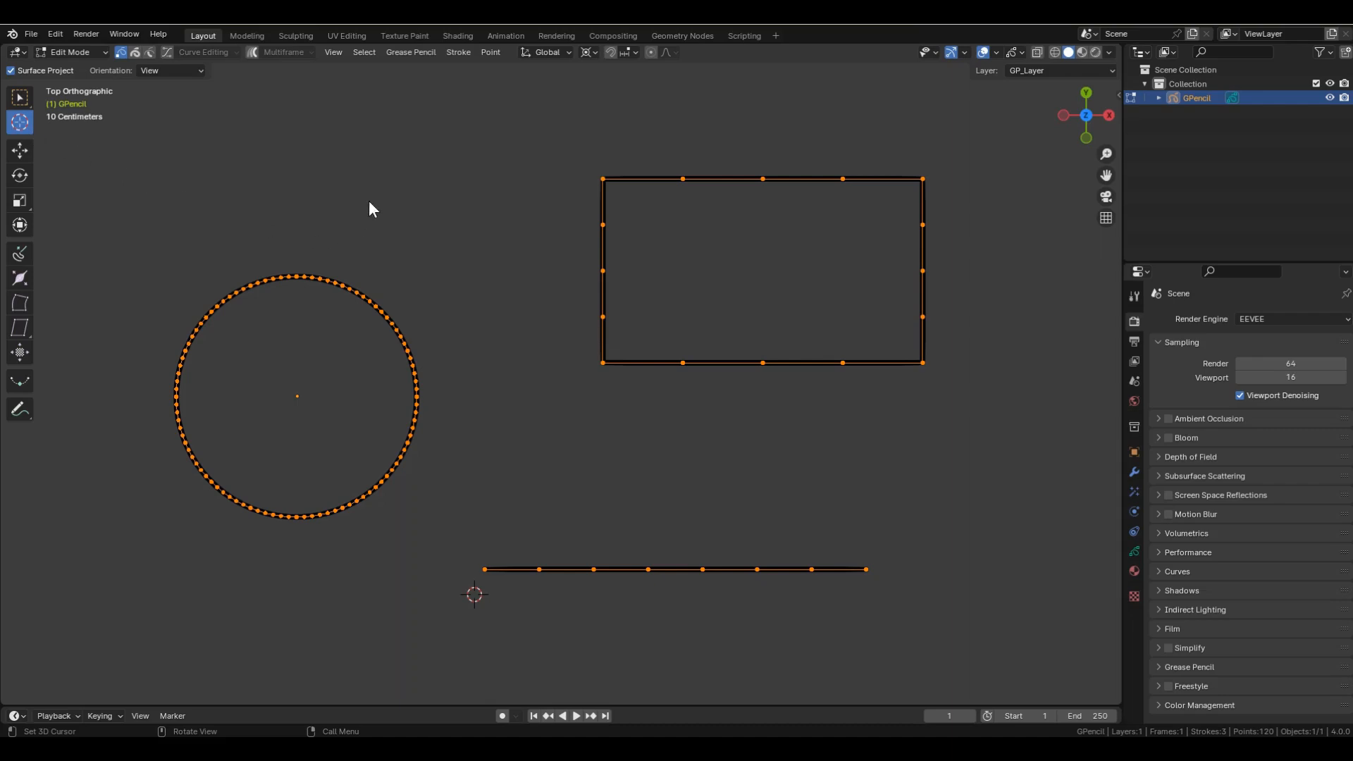
pyautogui.click(371, 169)
pyautogui.click(968, 378)
pyautogui.press('s')
pyautogui.press('Escape')
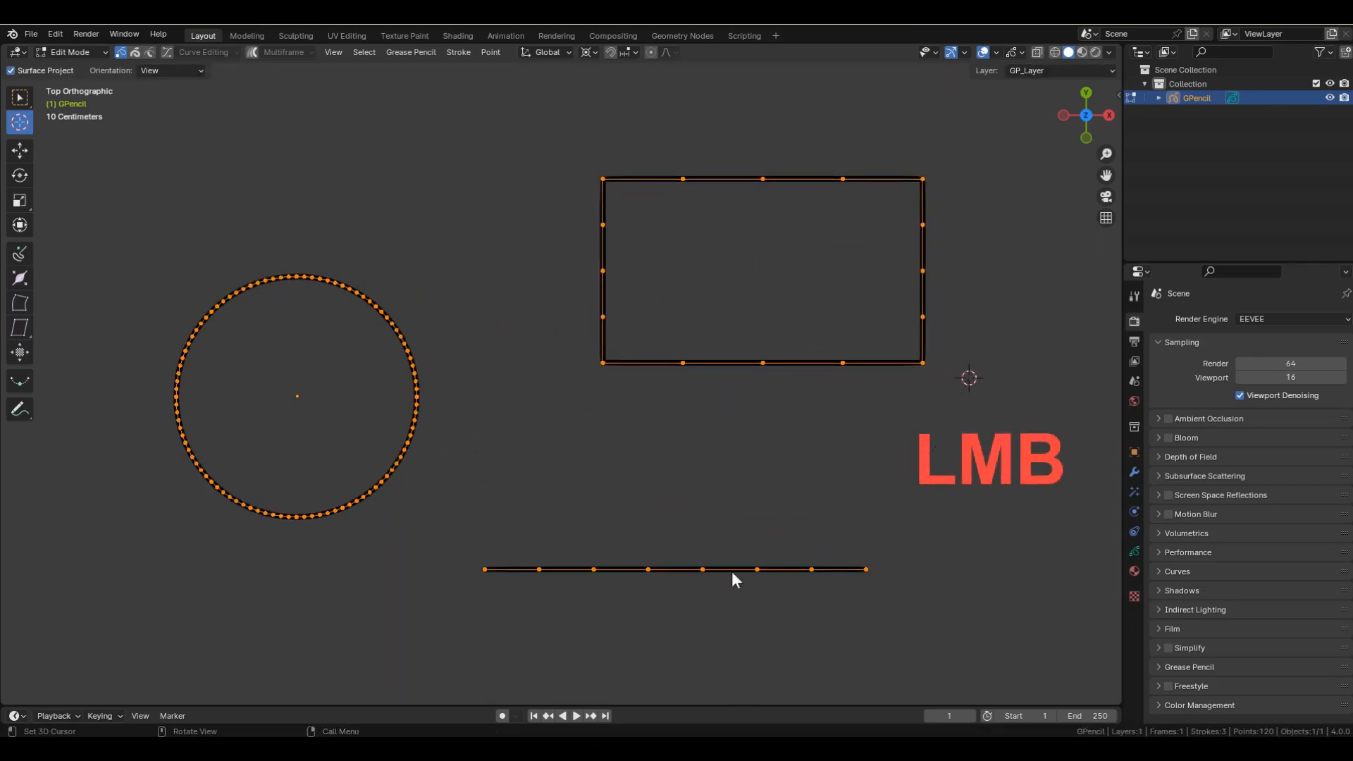
# Place the 3D cursor below and left of the circle, try rotating all strokes, and return to the selection tool.
pyautogui.click(185, 568)
pyautogui.press('r')
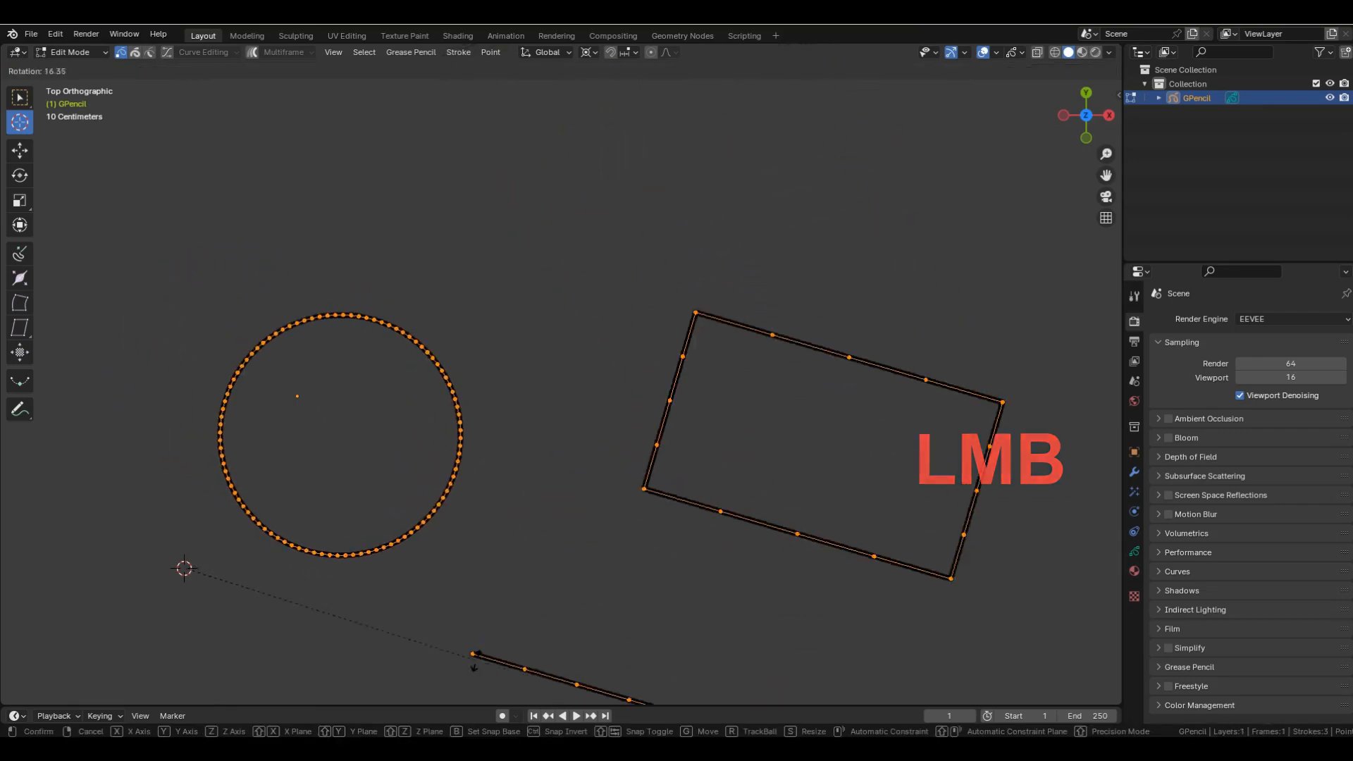
pyautogui.press('Escape')
pyautogui.click(19, 103)
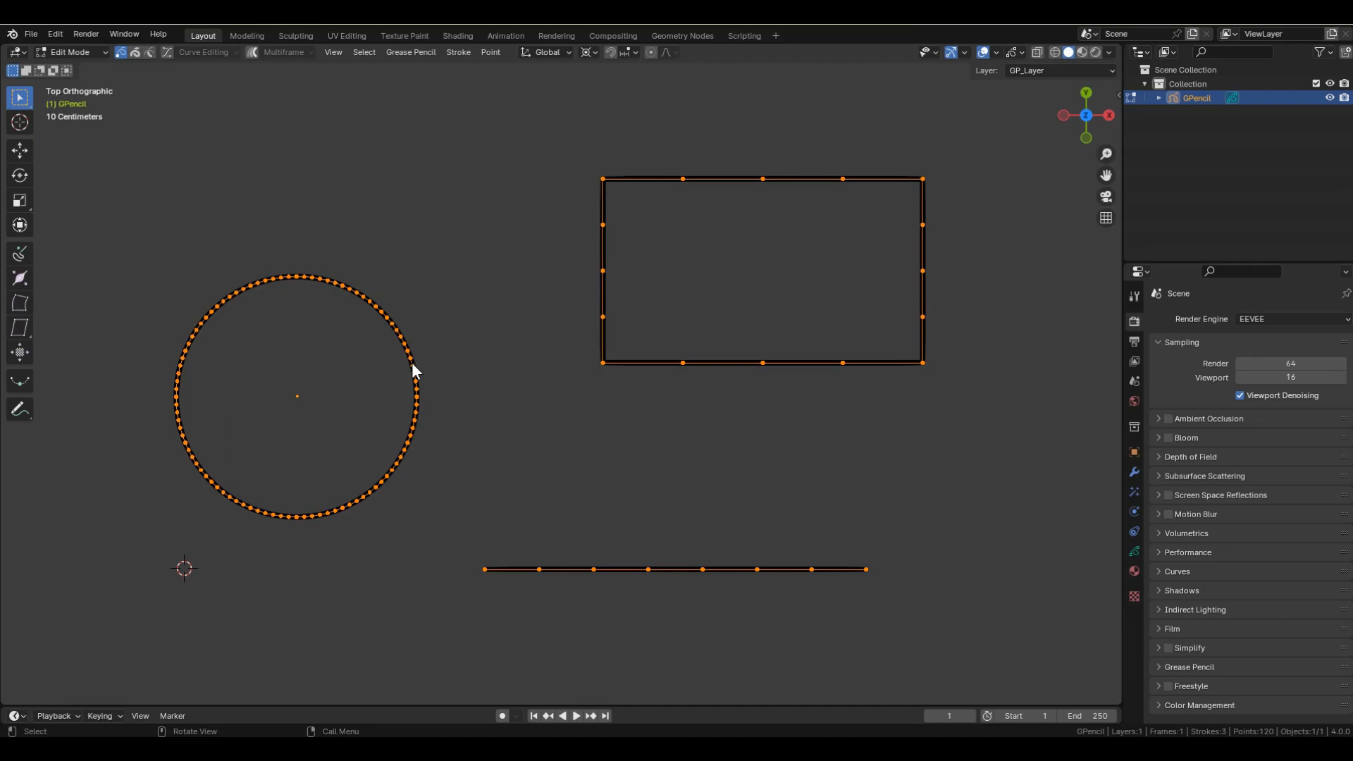
# Show the 3D cursor's location settings and set its X to -1.812 m and Y to -2.917 m.
pyautogui.press('n')
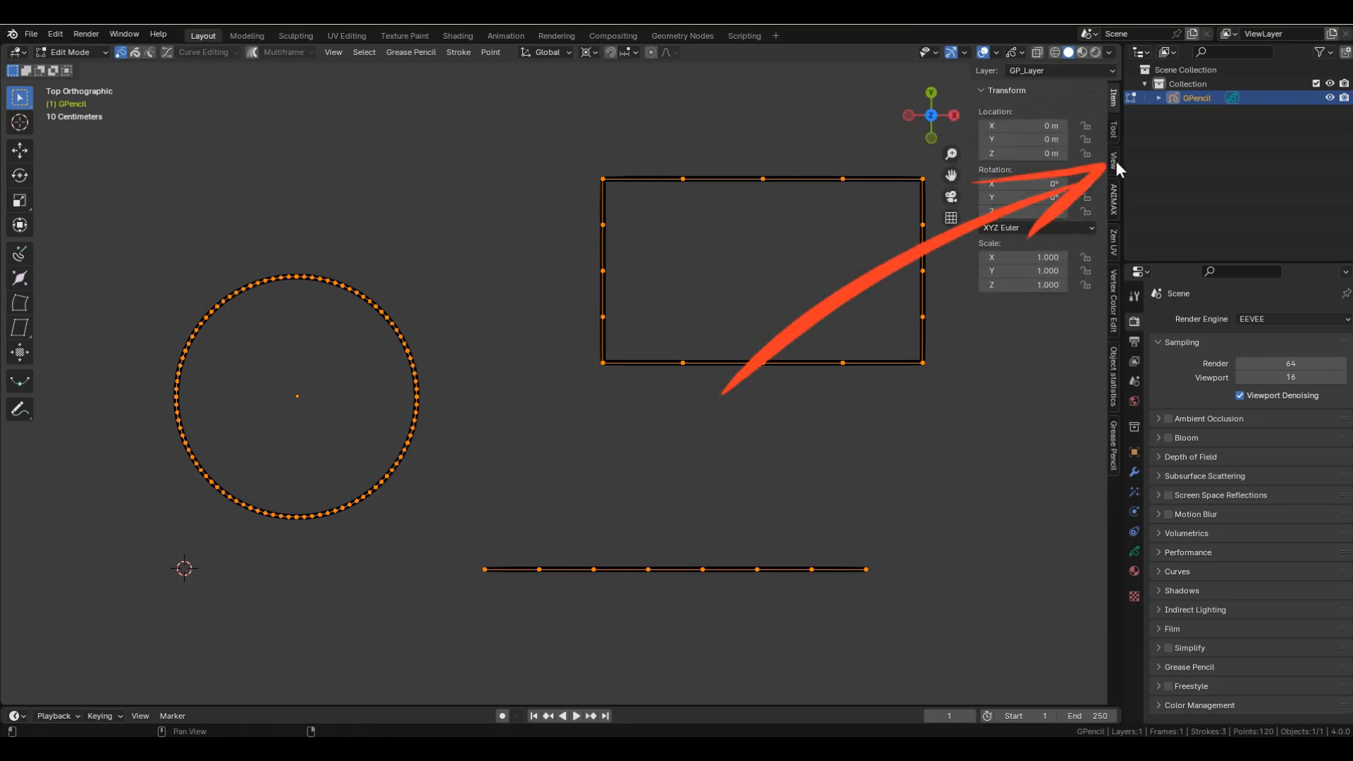
pyautogui.moveTo(973, 227); pyautogui.dragTo(938, 227)
pyautogui.keyDown('shift'); pyautogui.moveTo(827, 272); pyautogui.dragTo(775, 277, button='middle'); pyautogui.keyUp('shift')
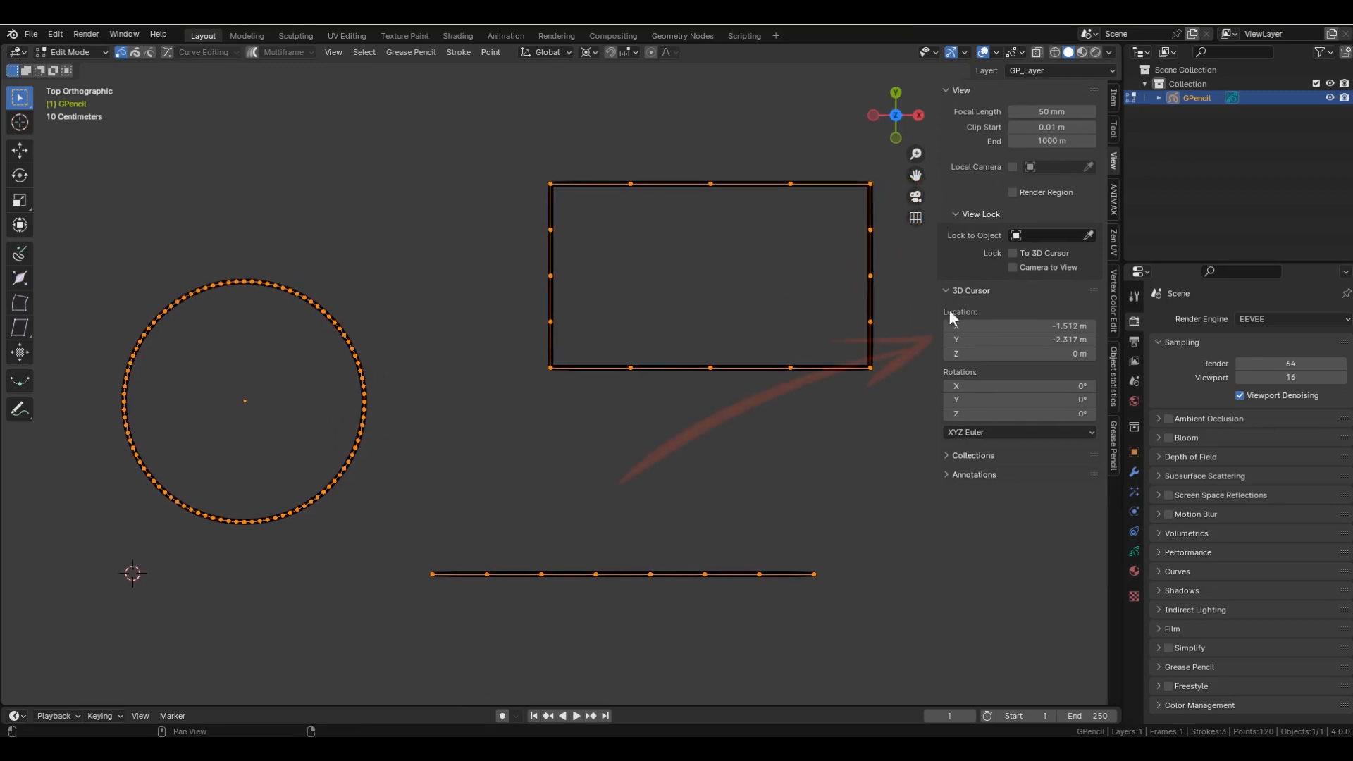
pyautogui.moveTo(994, 326); pyautogui.dragTo(1034, 326)
pyautogui.moveTo(995, 340)
pyautogui.mouseDown()
pyautogui.moveTo(1038, 340)
pyautogui.moveTo(941, 340)
pyautogui.moveTo(952, 327)
pyautogui.mouseUp()
# Try scaling and rotating all strokes about the 3D cursor at its new location.
pyautogui.press('s')
pyautogui.rightClick(797, 317)
pyautogui.press('s')
pyautogui.rightClick(701, 540)
pyautogui.press('r')
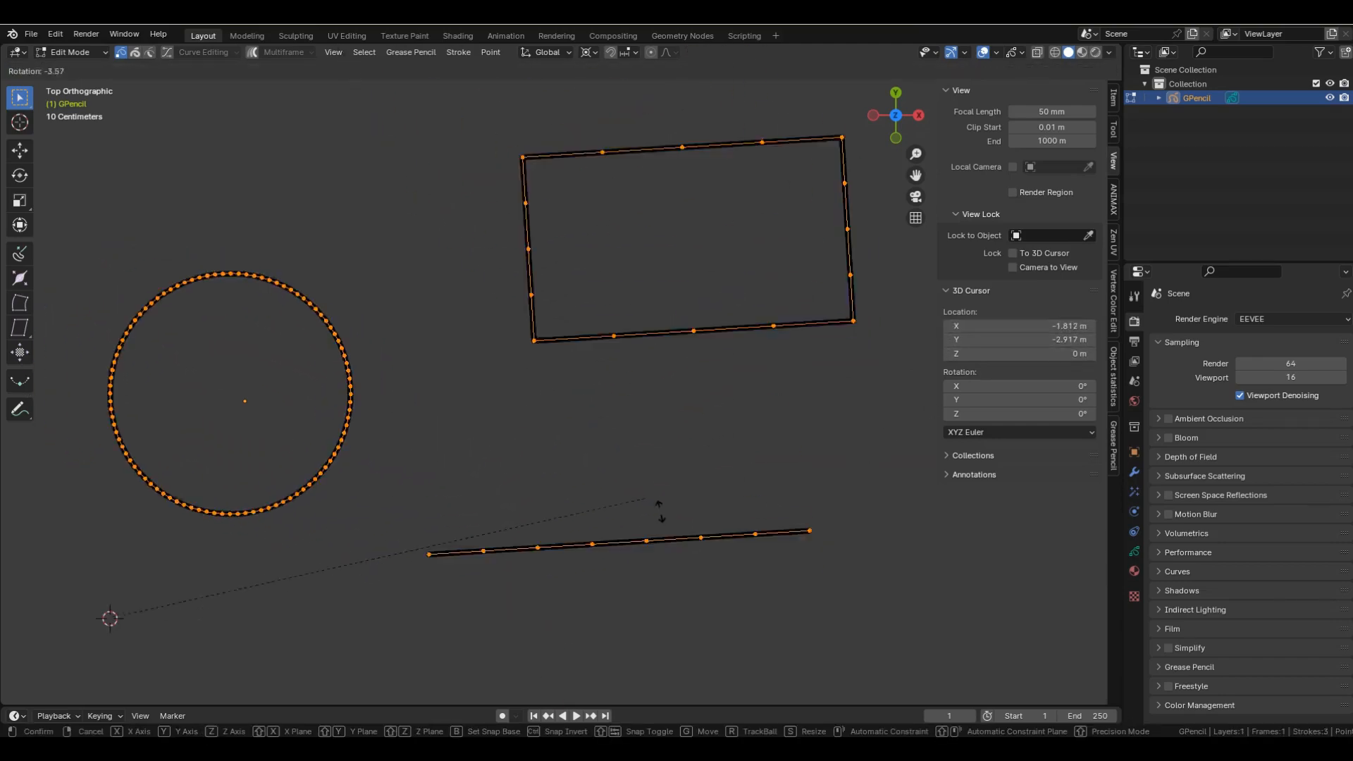
pyautogui.rightClick(677, 509)
pyautogui.press('s')
pyautogui.rightClick(712, 515)
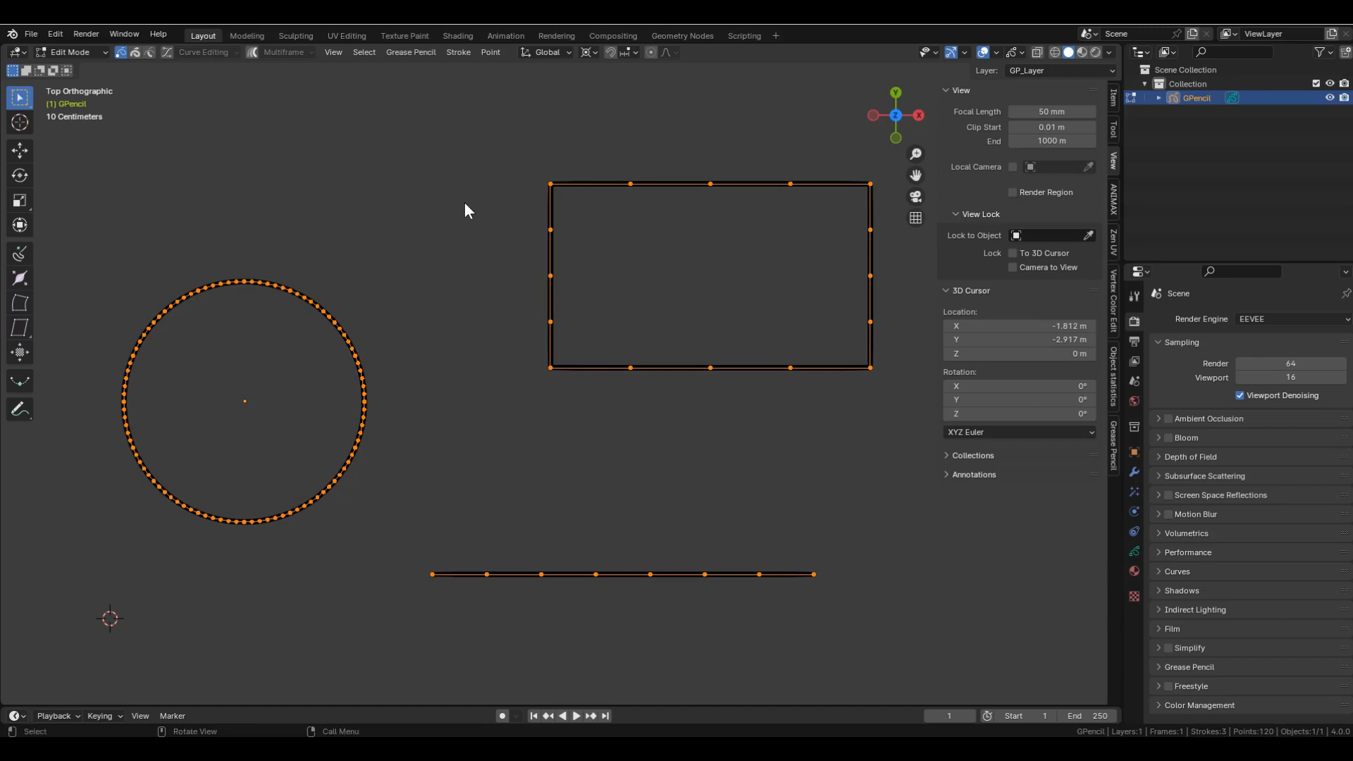
# Select the circle stroke and snap the 3D cursor to its centre with Cursor to Selected.
pyautogui.moveTo(465, 202); pyautogui.dragTo(99, 541)
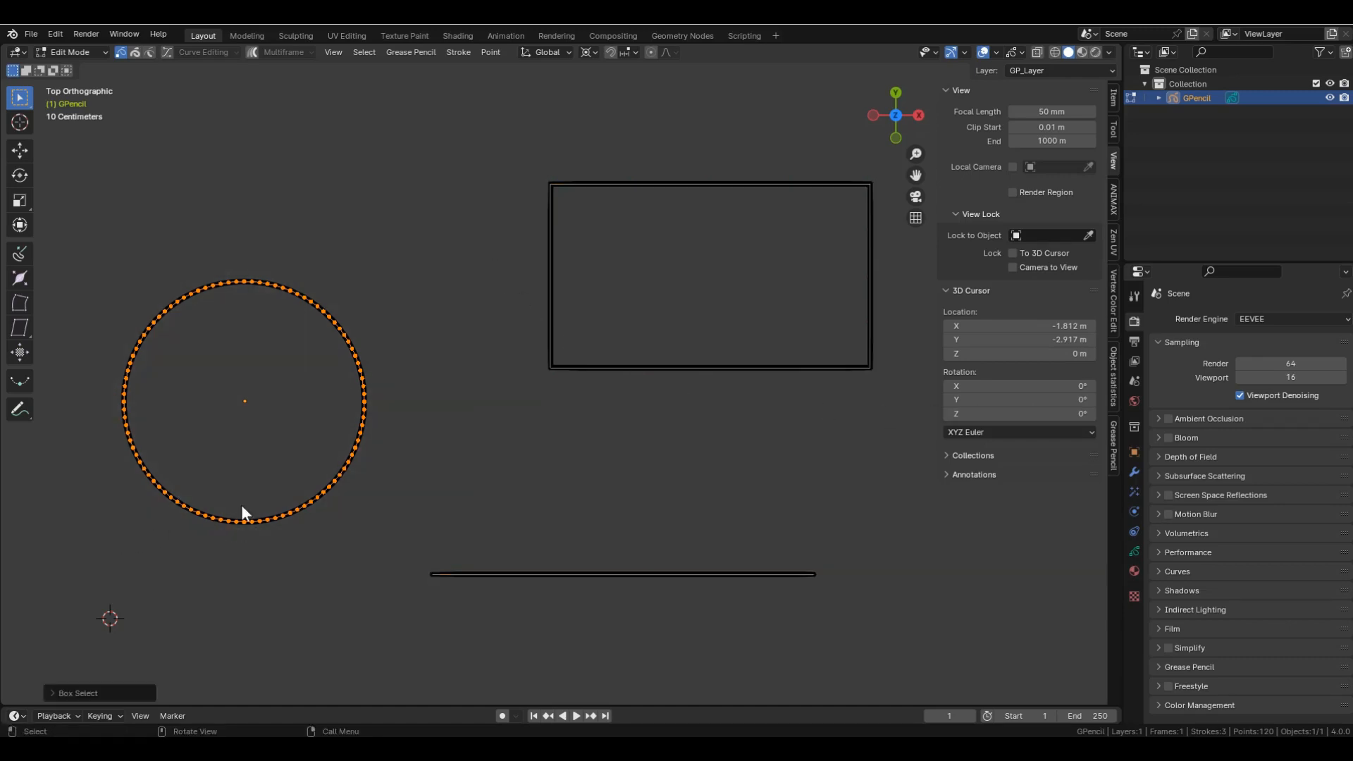
pyautogui.hotkey('shift', 's')
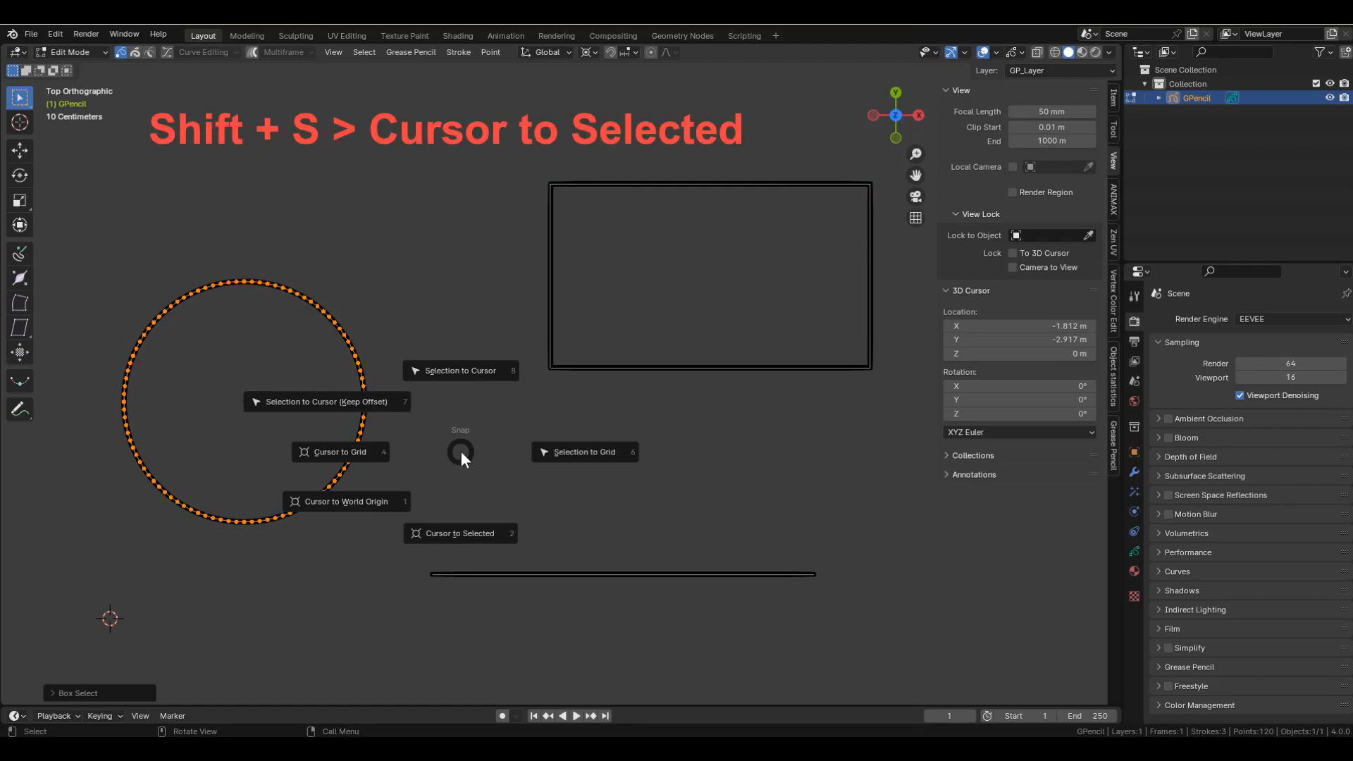
pyautogui.click(474, 539)
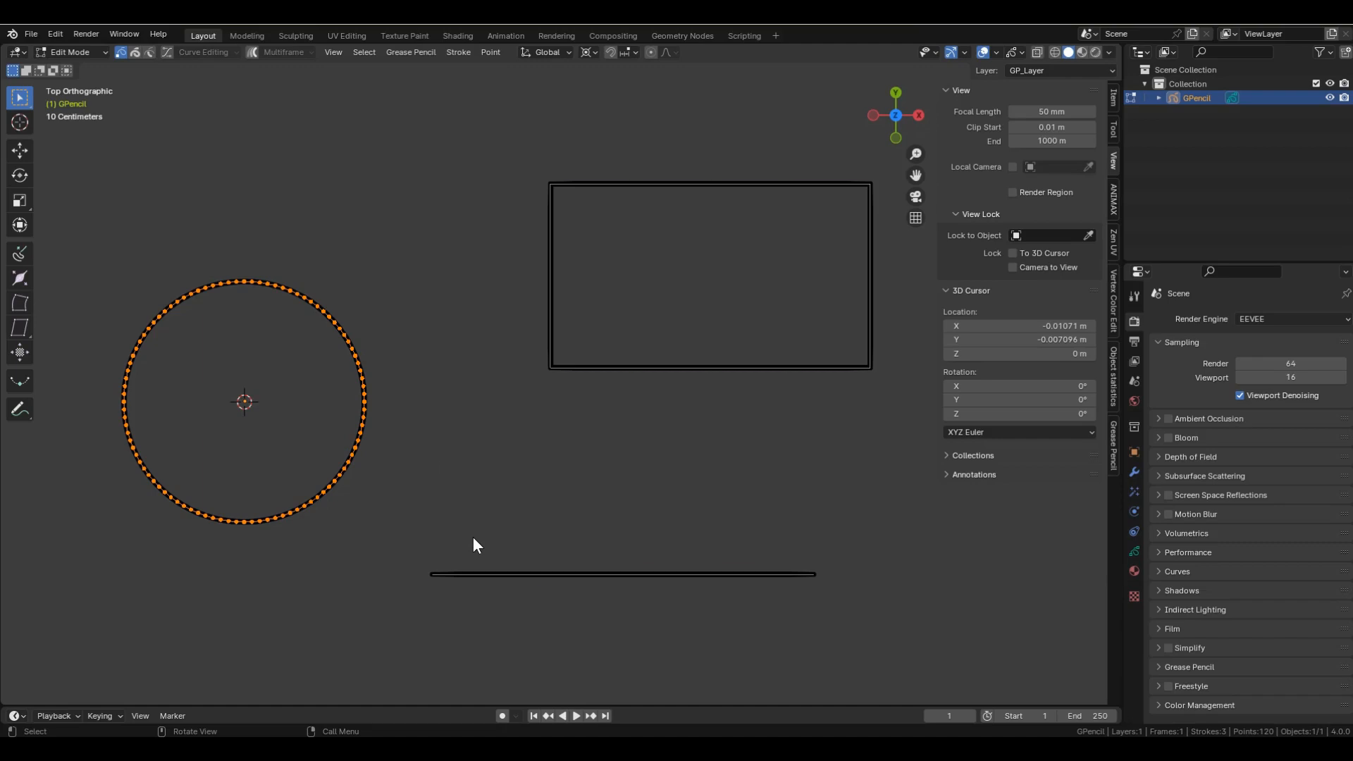
# Try scaling and rotating all strokes about the 3D cursor at the circle's centre.
pyautogui.press('a')
pyautogui.press('s')
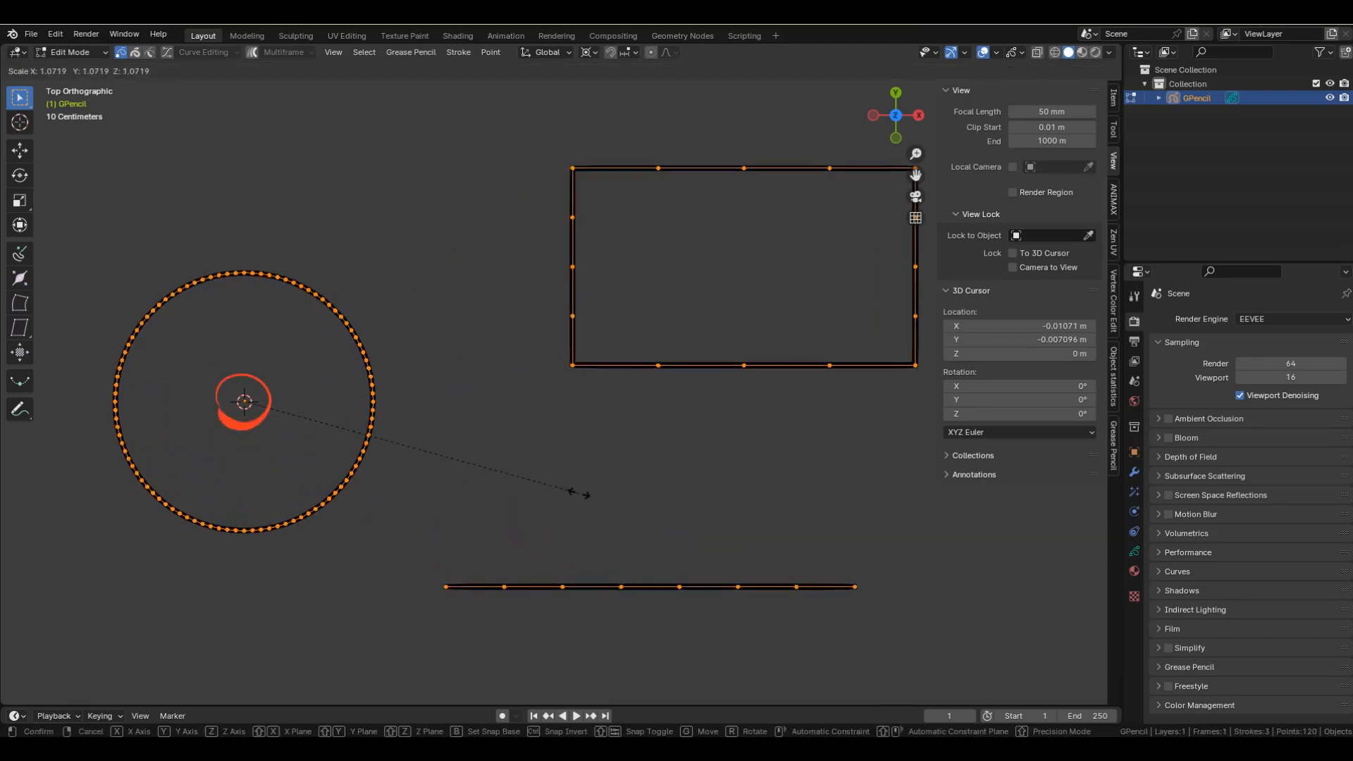
pyautogui.press('r')
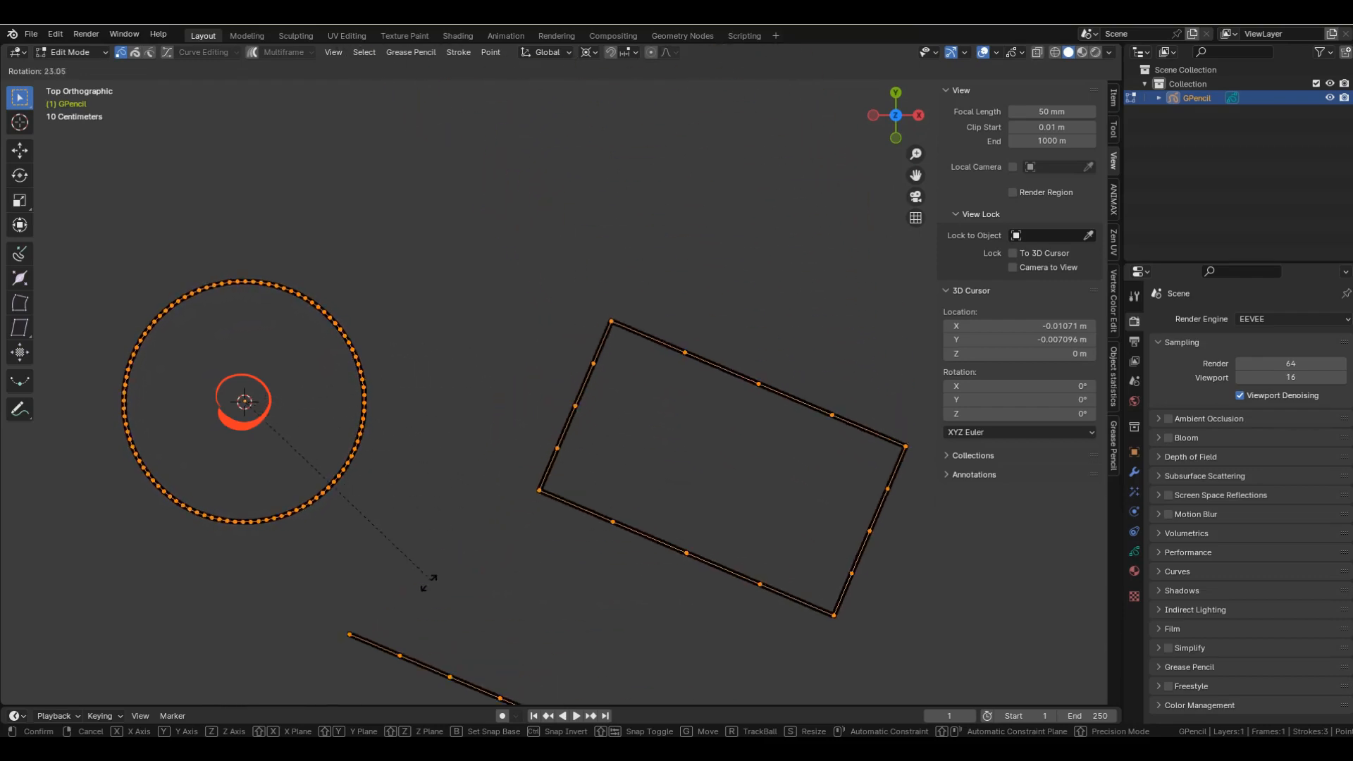
pyautogui.rightClick(422, 585)
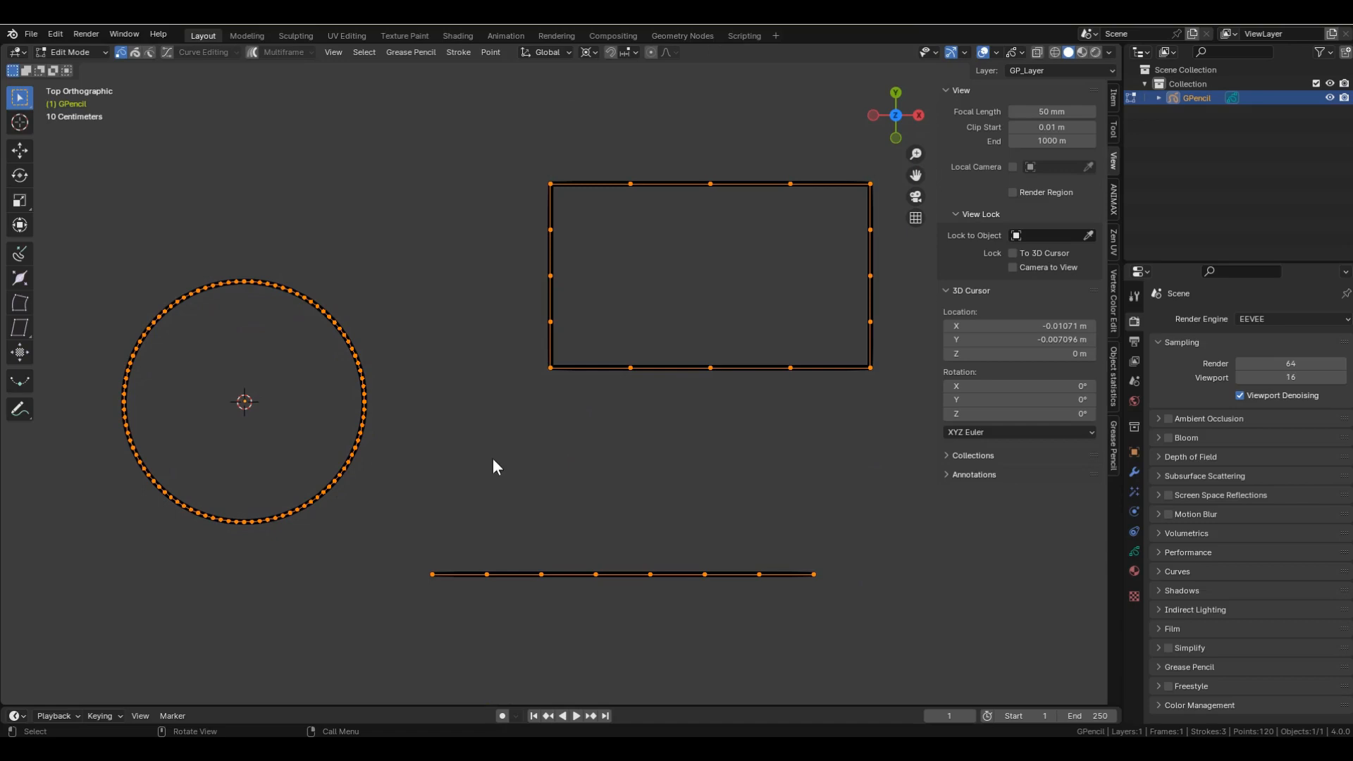
# Set the transform pivot point to Median Point.
pyautogui.keyDown('shift'); pyautogui.moveTo(525, 477); pyautogui.dragTo(471, 479, button='middle'); pyautogui.keyUp('shift')
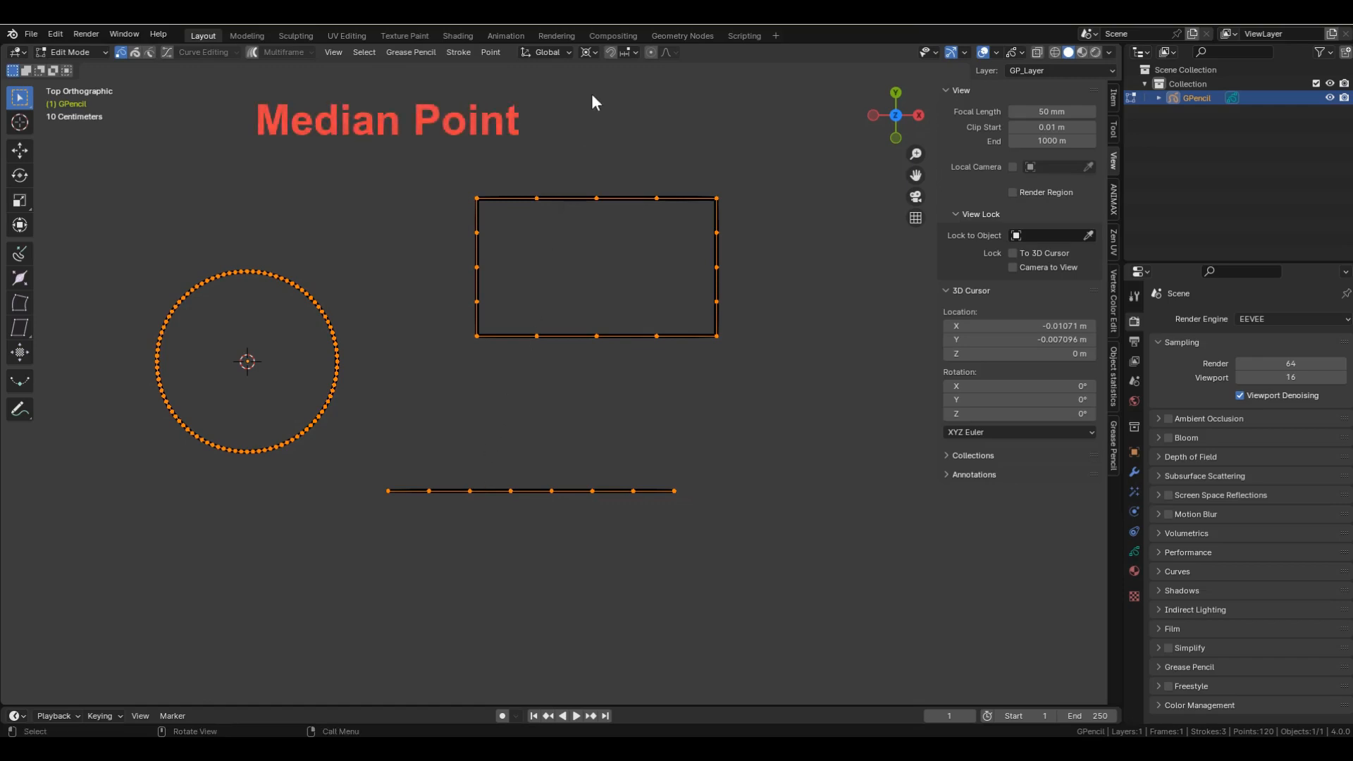
pyautogui.click(593, 54)
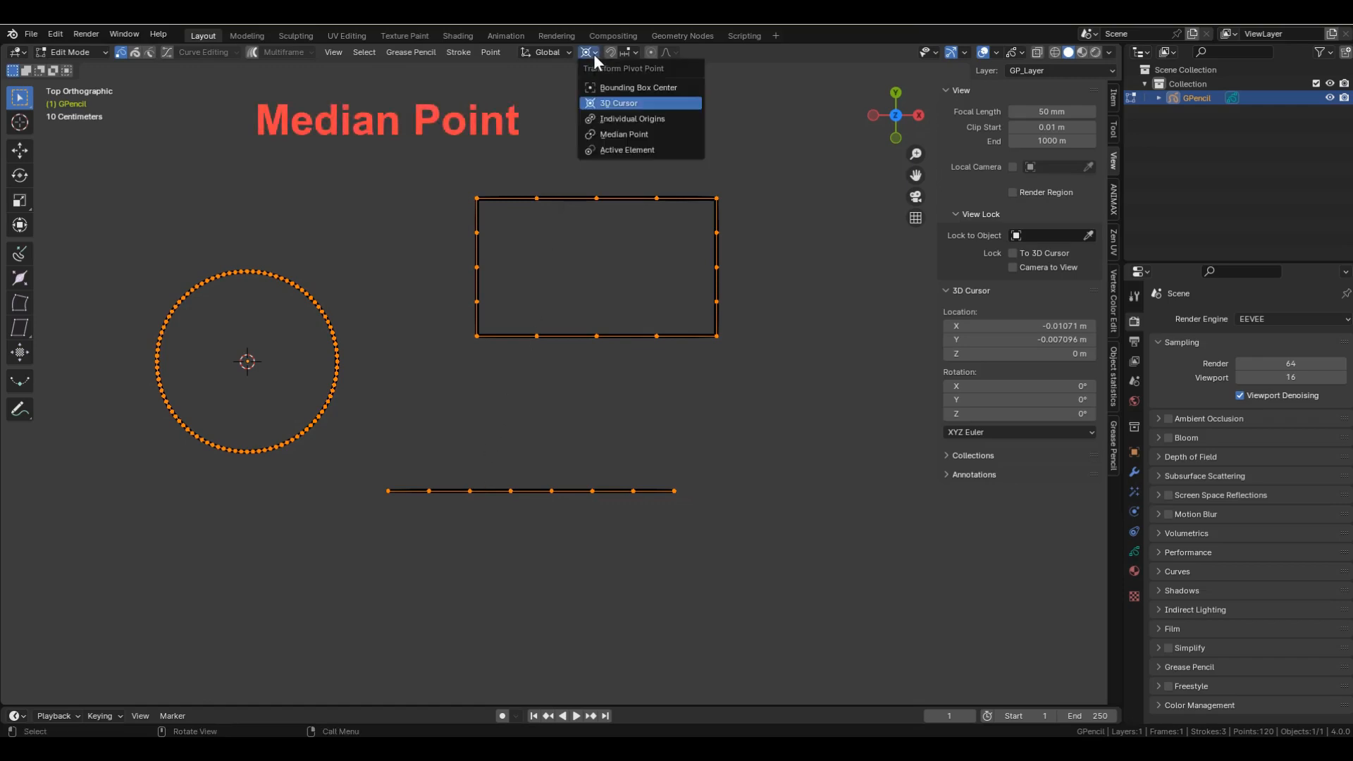
pyautogui.click(606, 134)
# Try scaling the horizontal line by a factor of 2 about its median point and undo the scaling.
pyautogui.click(677, 489)
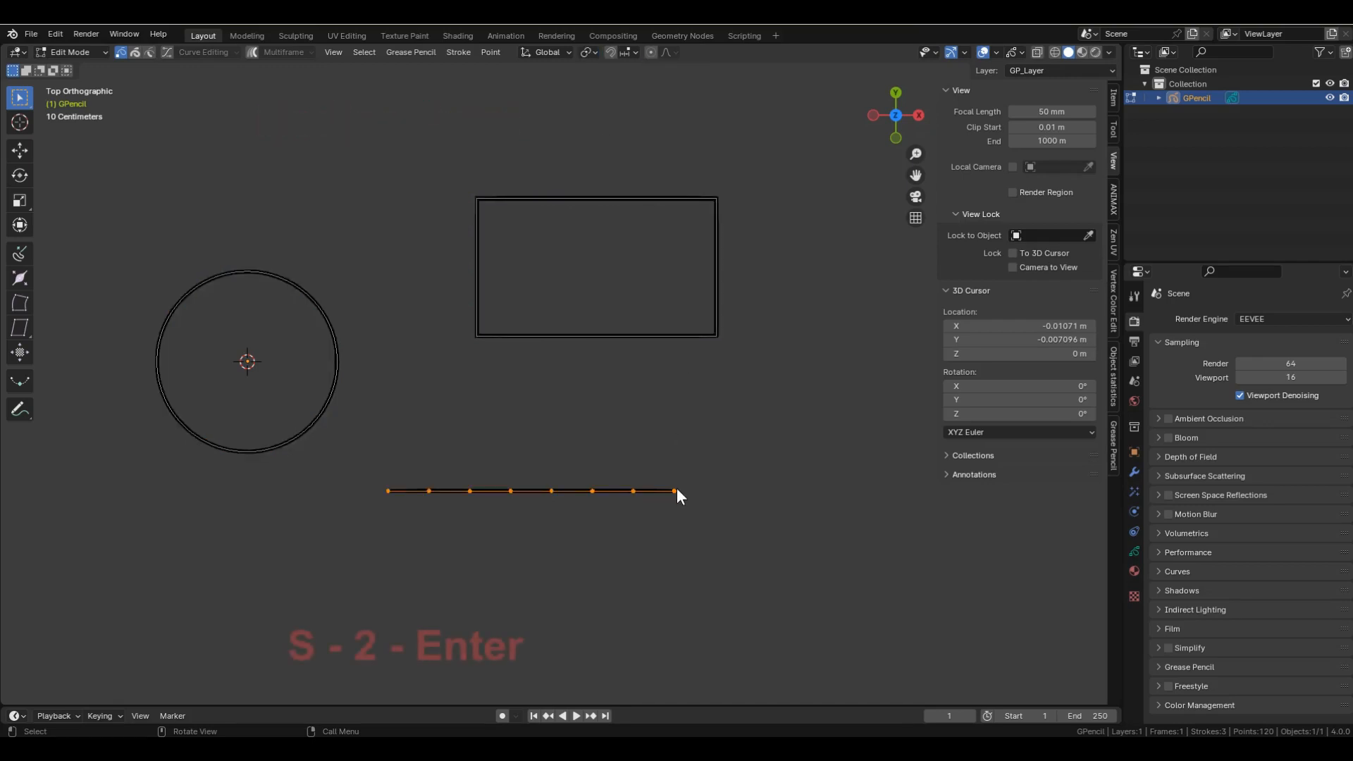
pyautogui.press('s')
pyautogui.press('2')
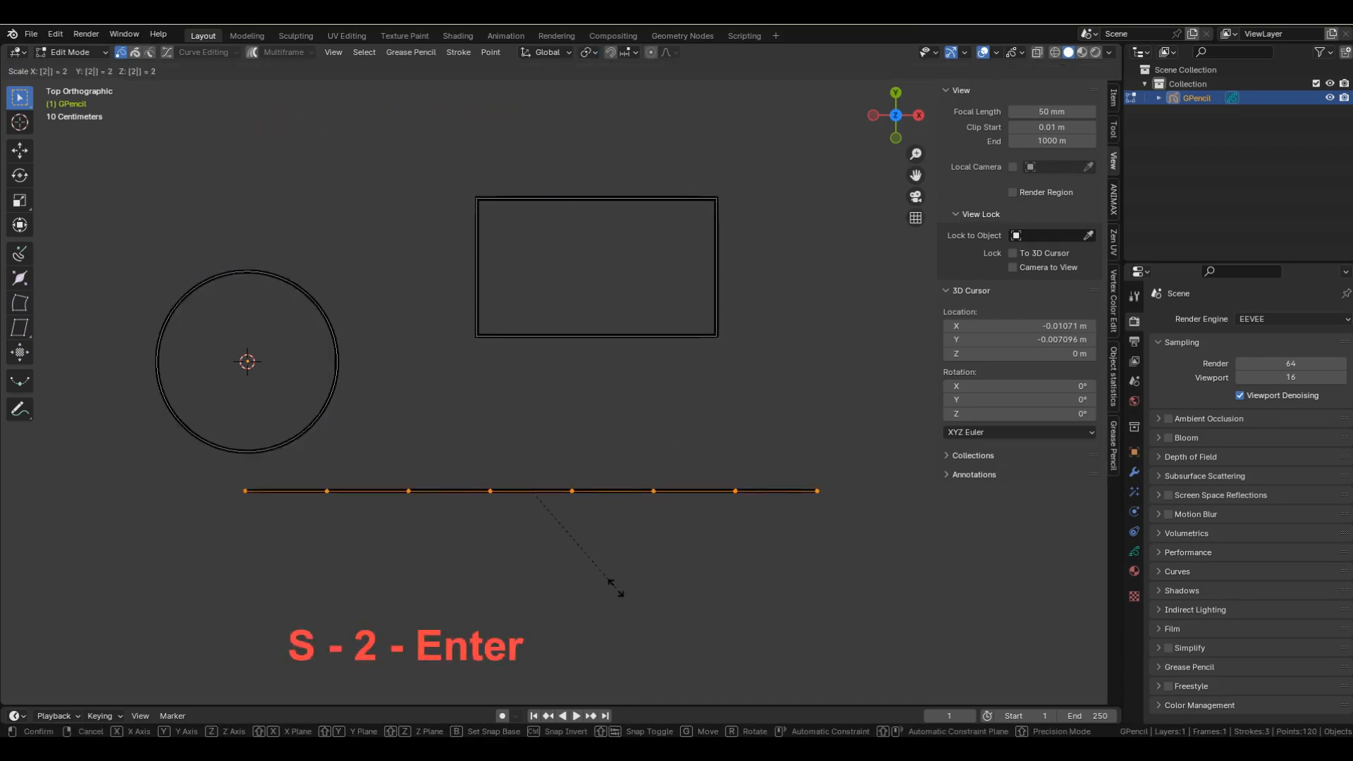
pyautogui.press('Return')
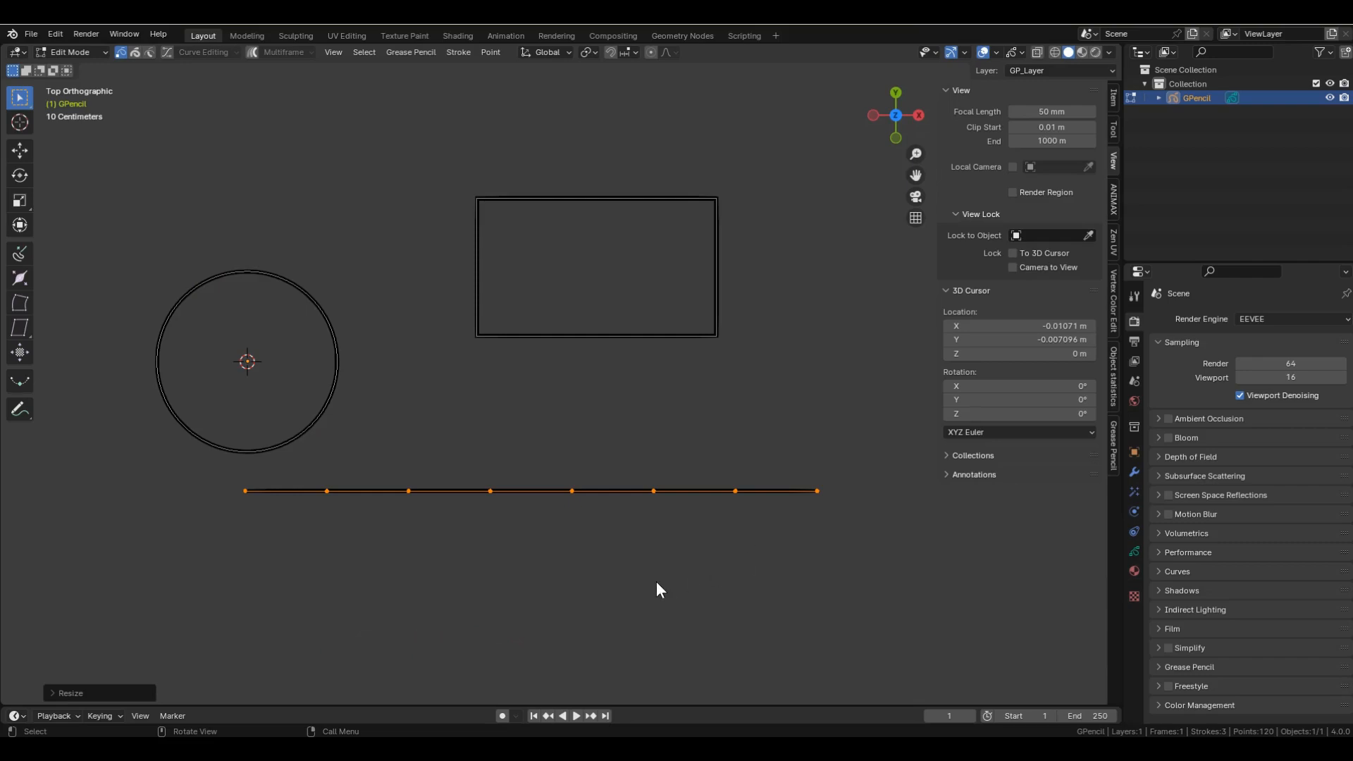
pyautogui.hotkey('ctrl', 'z')
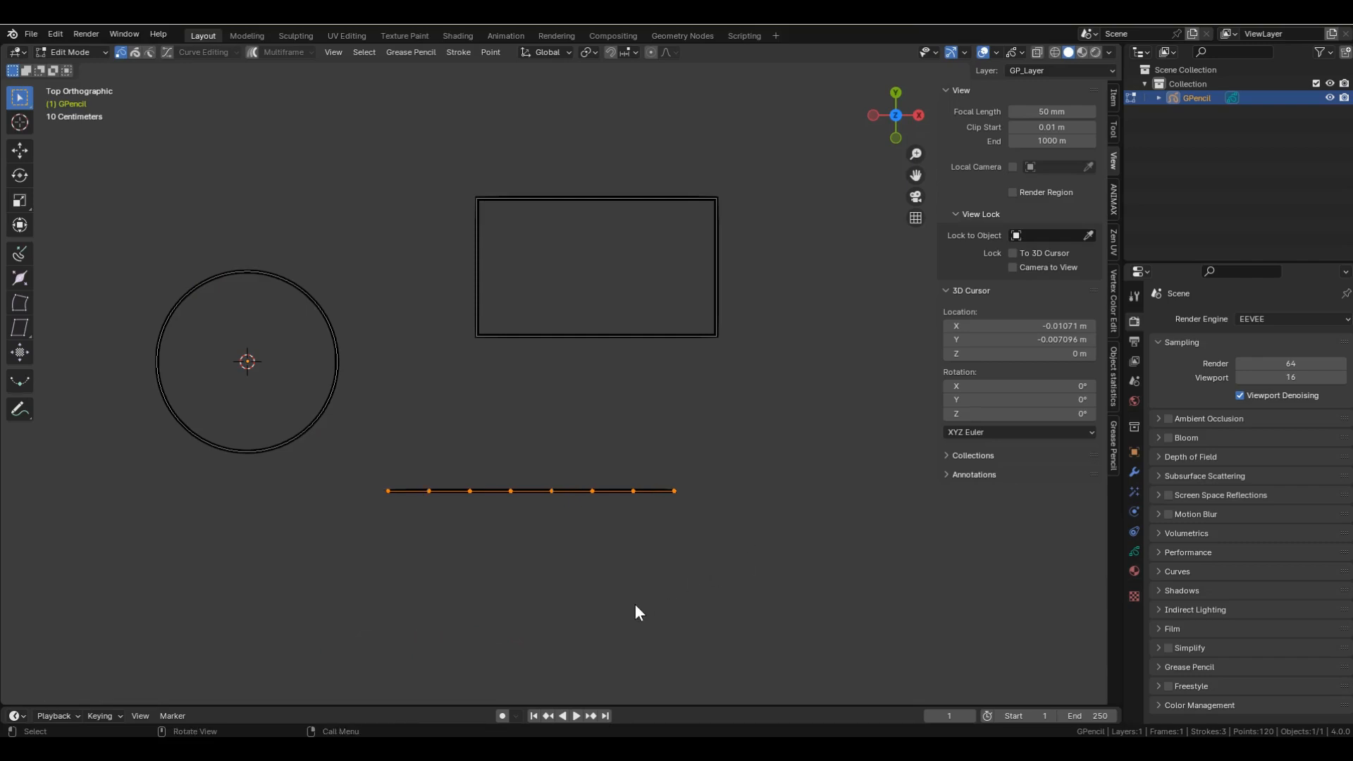
# Hide the sidebar, and move the line further below the shapes, rotated to a diagonal rising to the right.
pyautogui.keyDown('shift'); pyautogui.moveTo(636, 604); pyautogui.dragTo(623, 416, button='middle'); pyautogui.keyUp('shift')
pyautogui.press('n')
pyautogui.press('g')
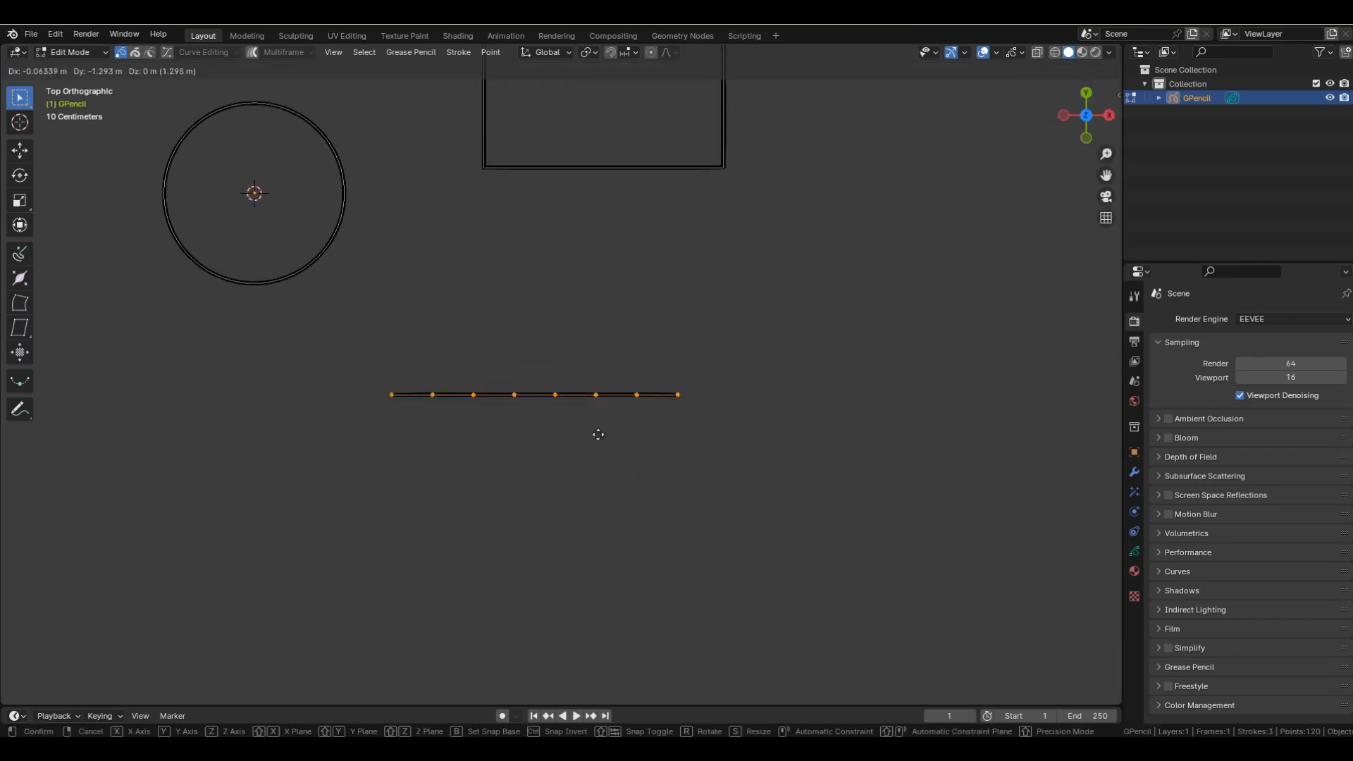
pyautogui.click(614, 529)
pyautogui.press('r')
pyautogui.click(653, 480)
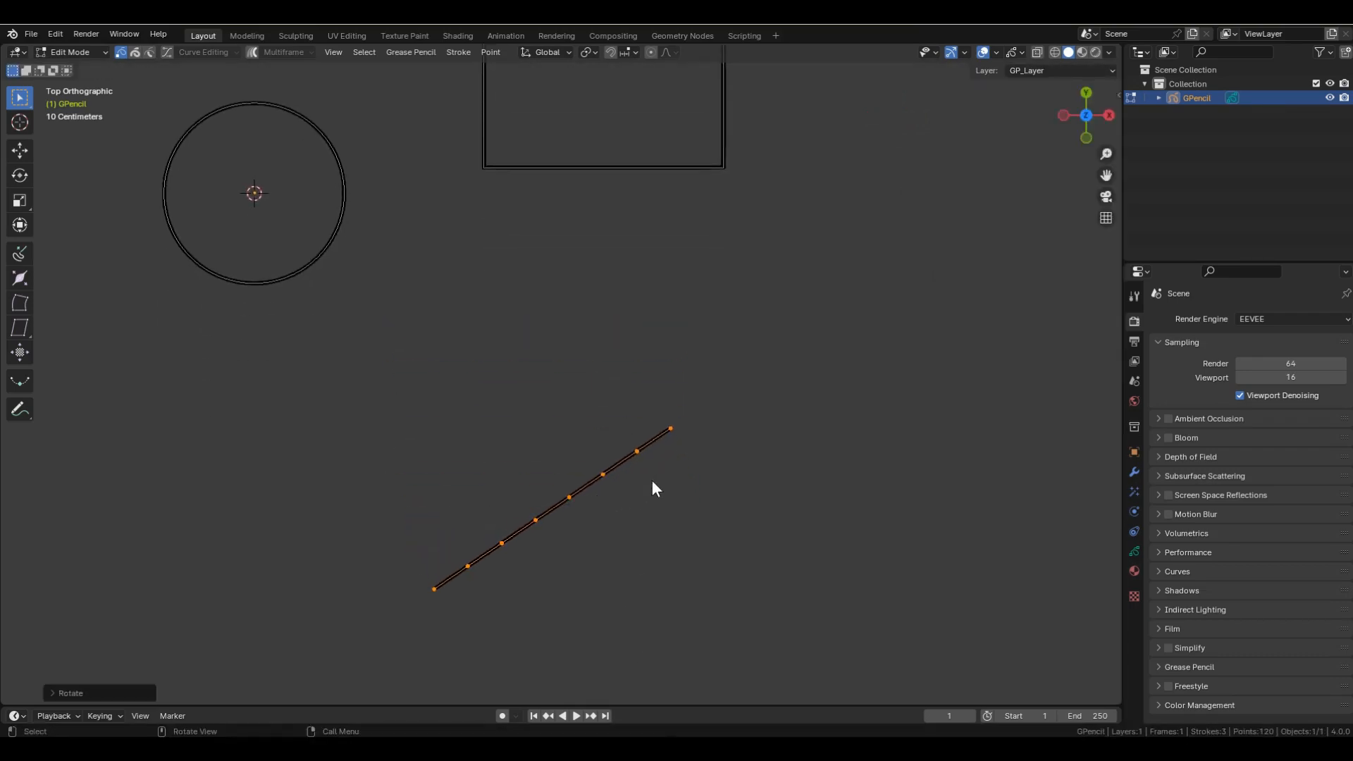
# Set the transform pivot point to 3D Cursor and snap the 3D cursor to the diagonal line's lower-left endpoint.
pyautogui.scroll(2, 500, 514)
pyautogui.click(413, 589)
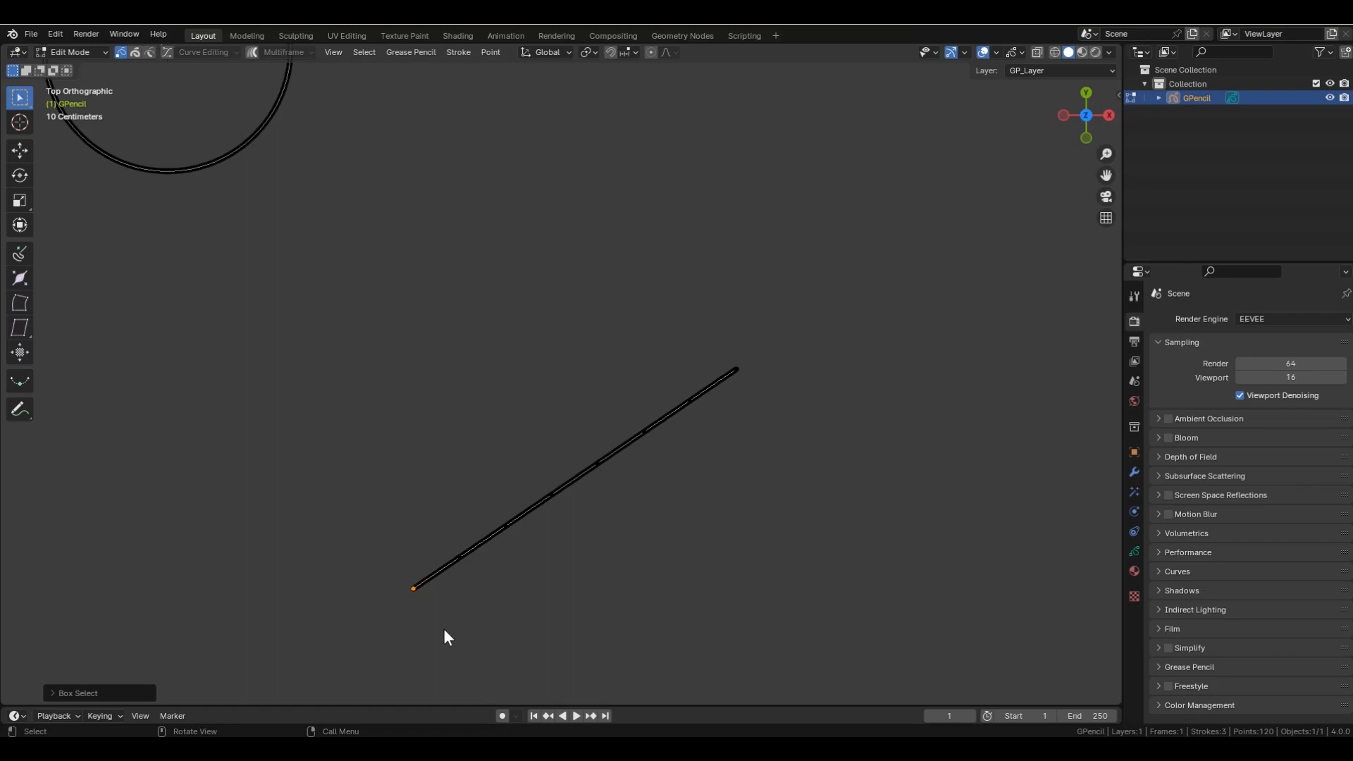
pyautogui.click(592, 52)
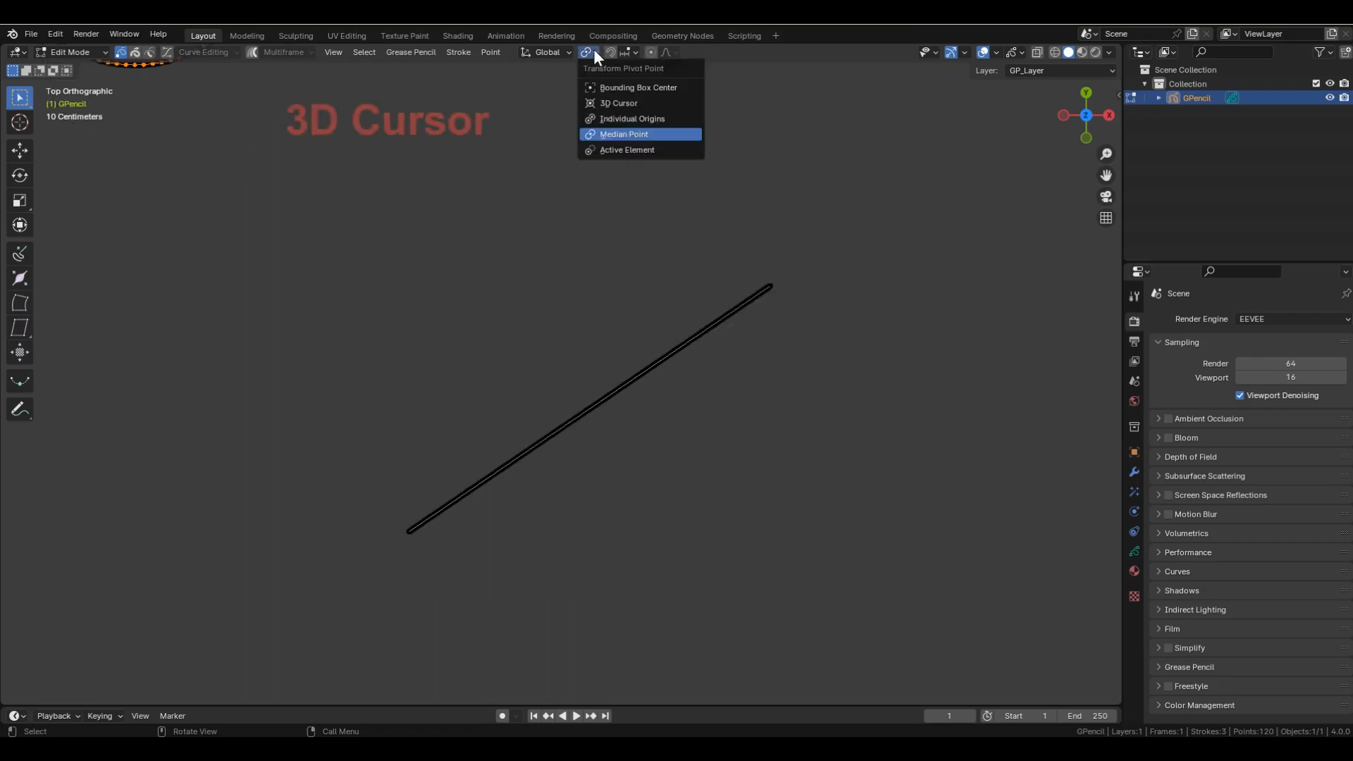
pyautogui.click(603, 103)
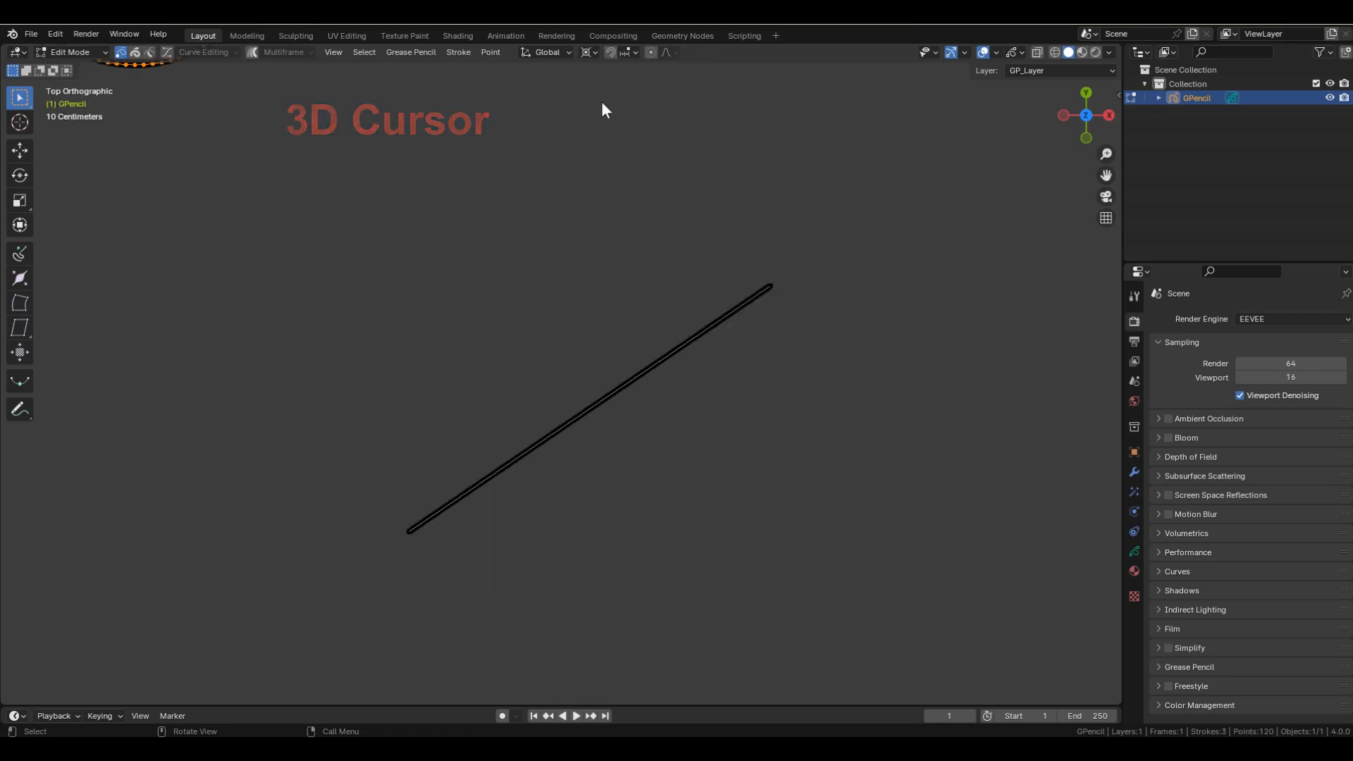
pyautogui.click(407, 531)
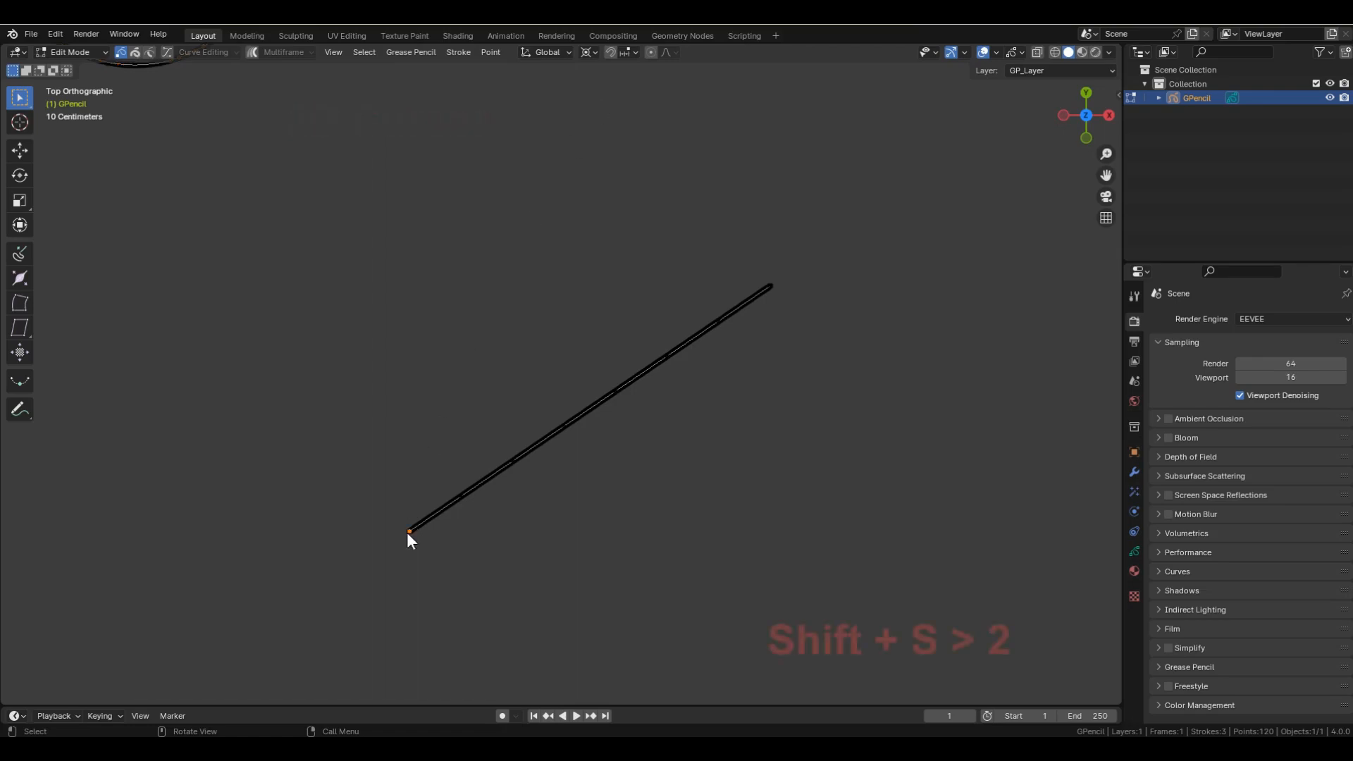
pyautogui.hotkey('shift', 's')
pyautogui.click(560, 647)
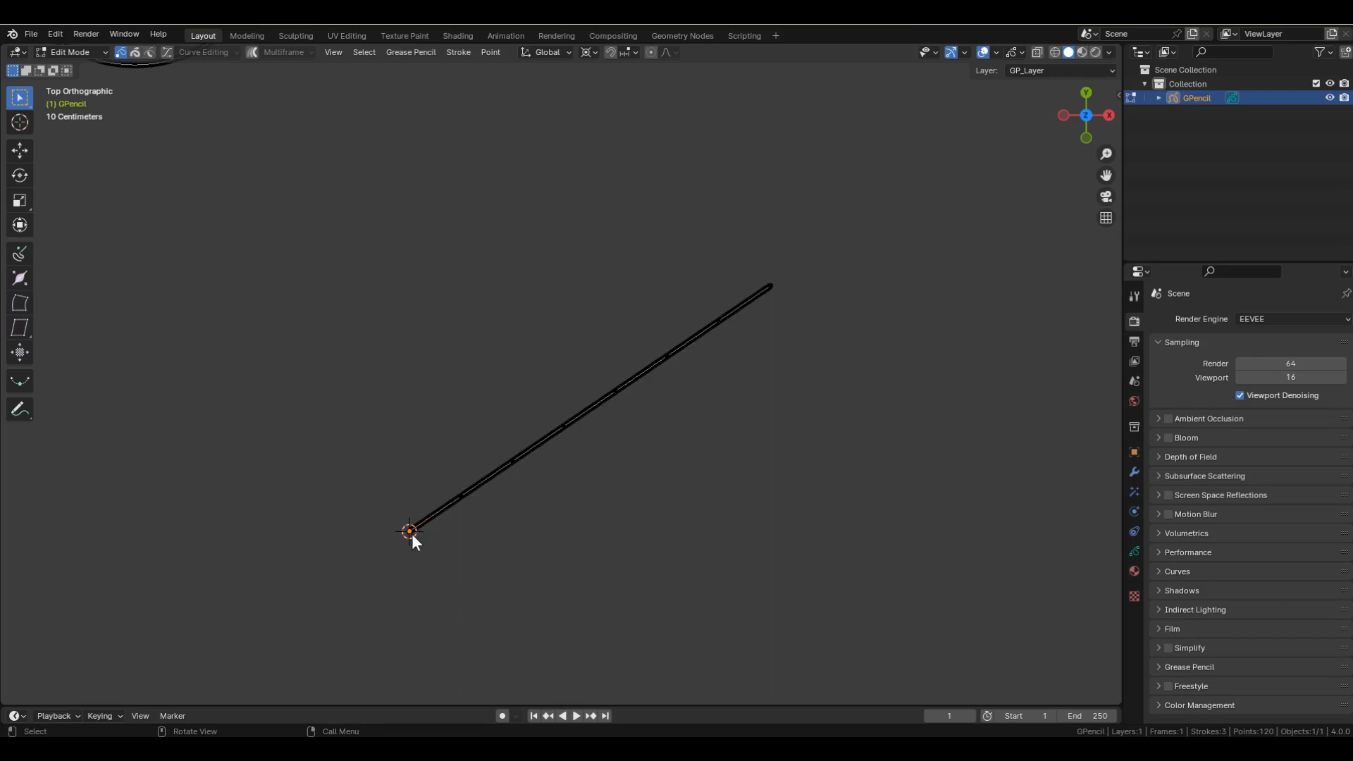
# Scale the whole line up from the 3D cursor at its lower-left endpoint and delete the line.
pyautogui.scroll(-4, 464, 593)
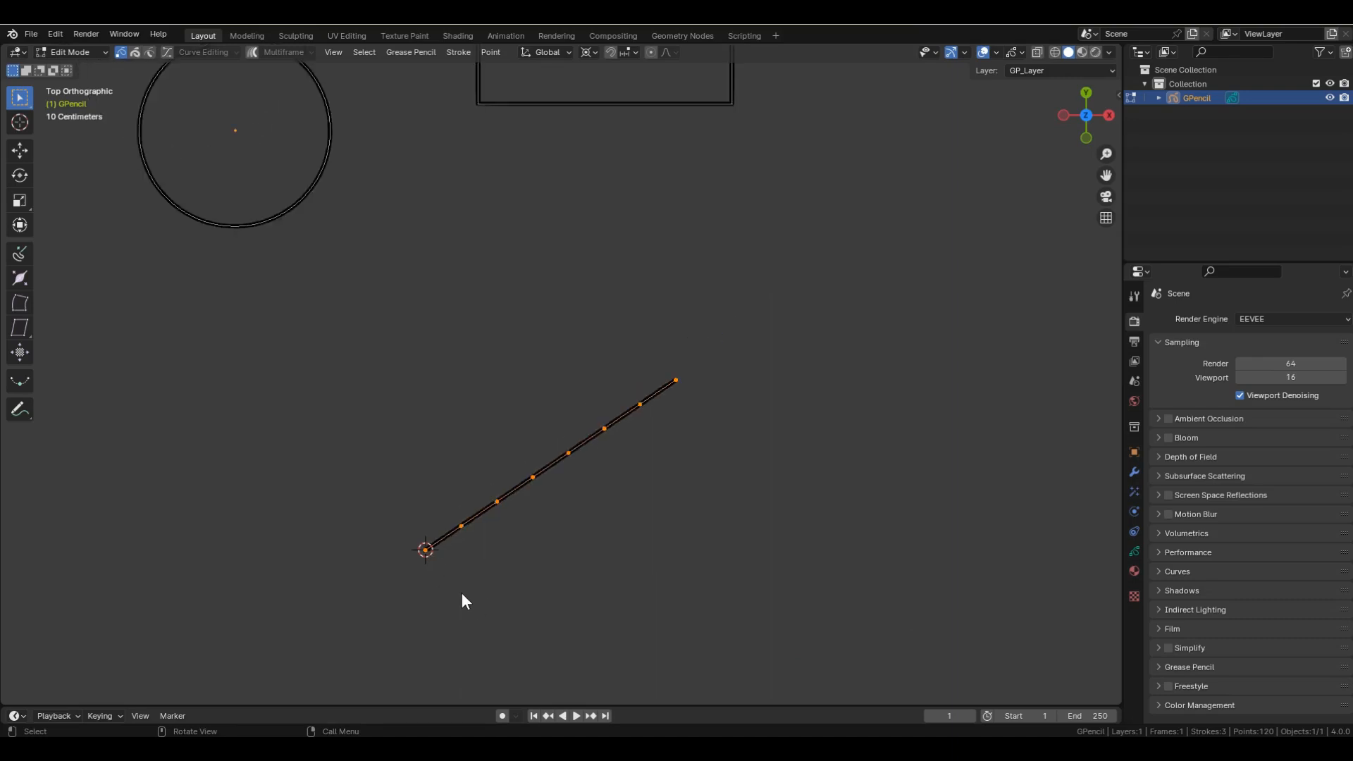
pyautogui.press('s')
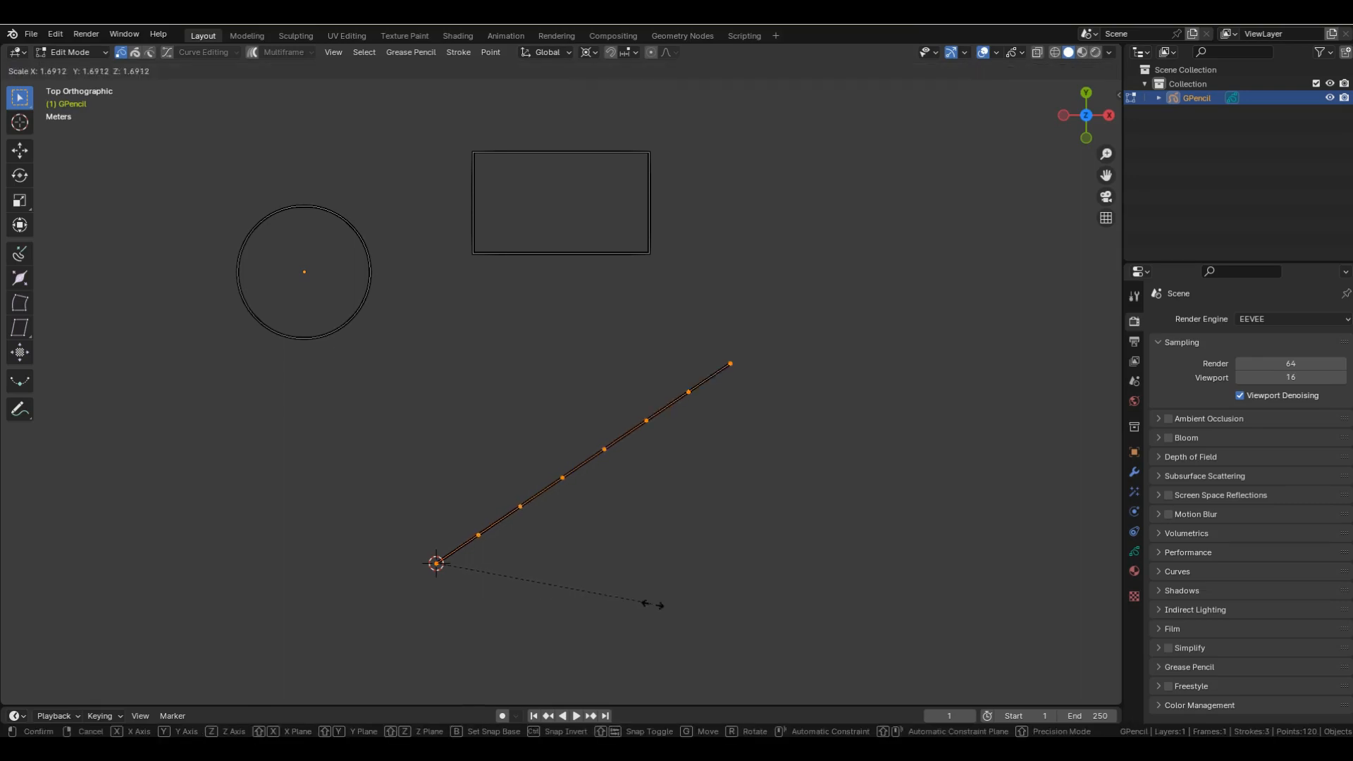
pyautogui.click(770, 624)
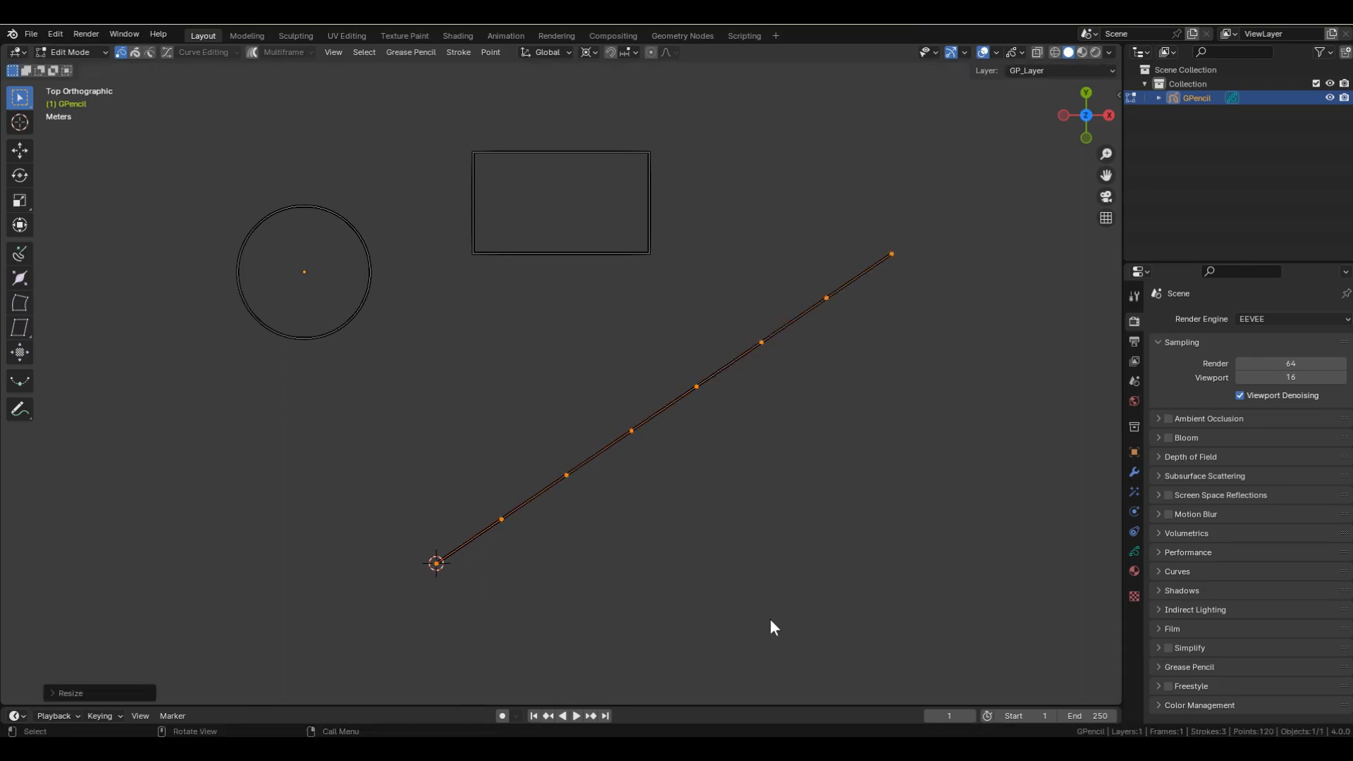
pyautogui.press('x')
pyautogui.click(537, 536)
# Select the circle and snap the 3D cursor back to its centre.
pyautogui.moveTo(483, 398)
pyautogui.keyDown('shift'); pyautogui.mouseDown(button='middle')
pyautogui.moveTo(632, 536)
pyautogui.moveTo(660, 544)
pyautogui.mouseUp(button='middle'); pyautogui.keyUp('shift')
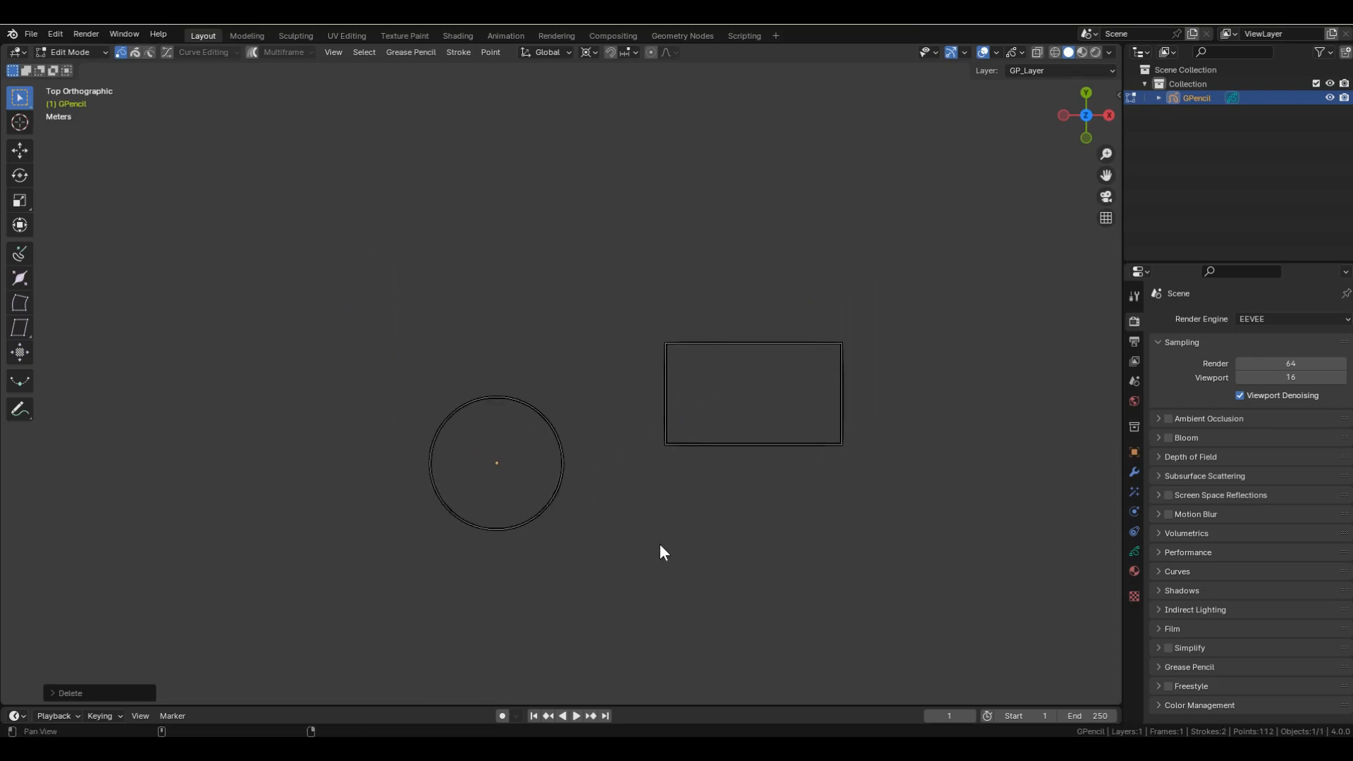
pyautogui.moveTo(408, 361); pyautogui.dragTo(607, 579)
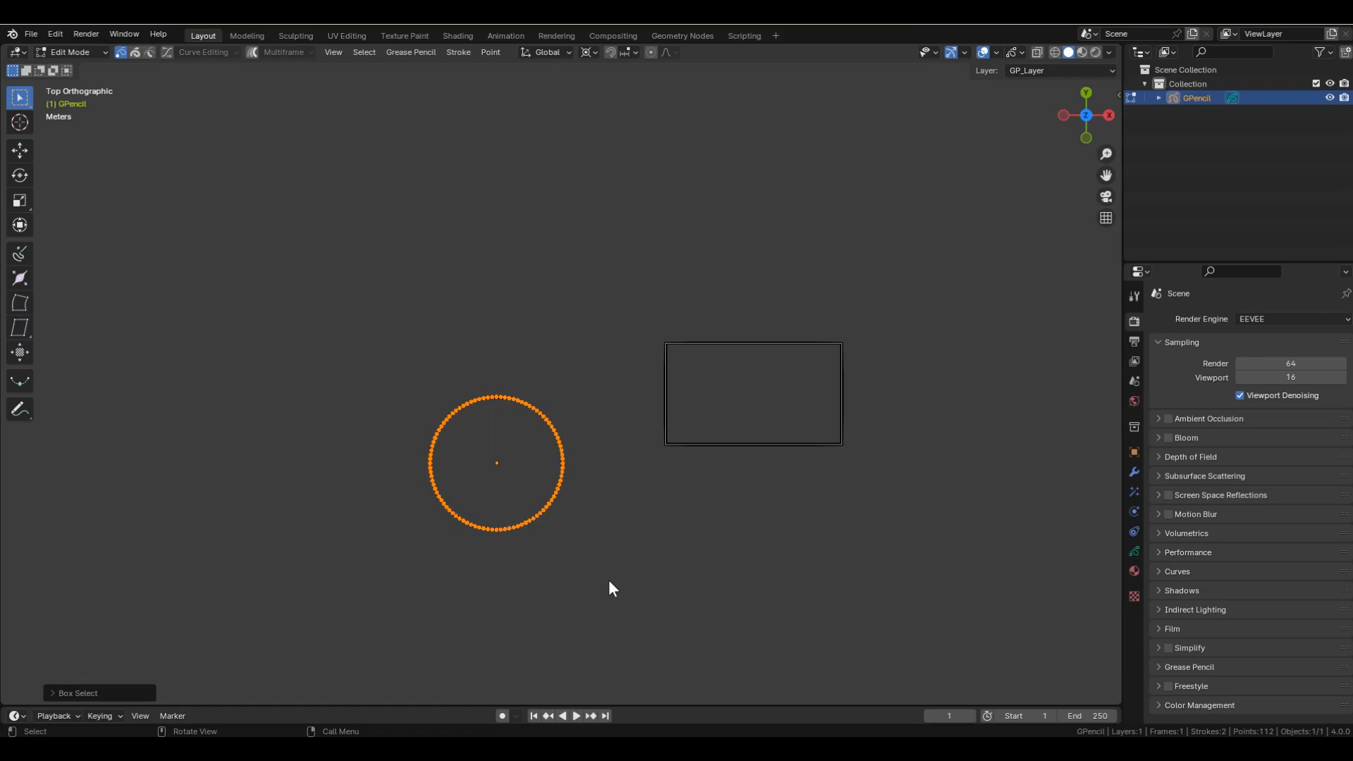
pyautogui.hotkey('shift', 's')
pyautogui.press('2')
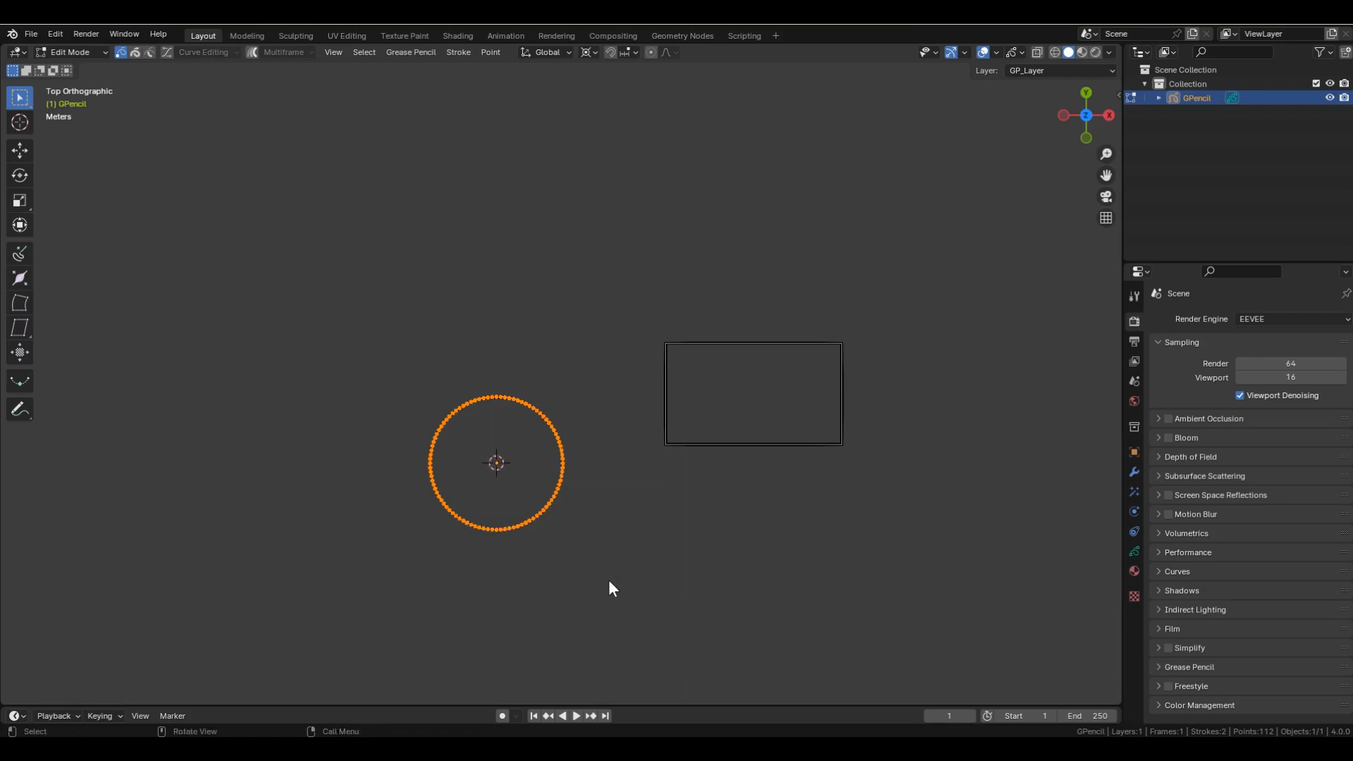
# Duplicate the circle, scale the copy to about 0.58, and move it up about 2.93 m along Y, above the original.
pyautogui.hotkey('shift', 'd')
pyautogui.press('s')
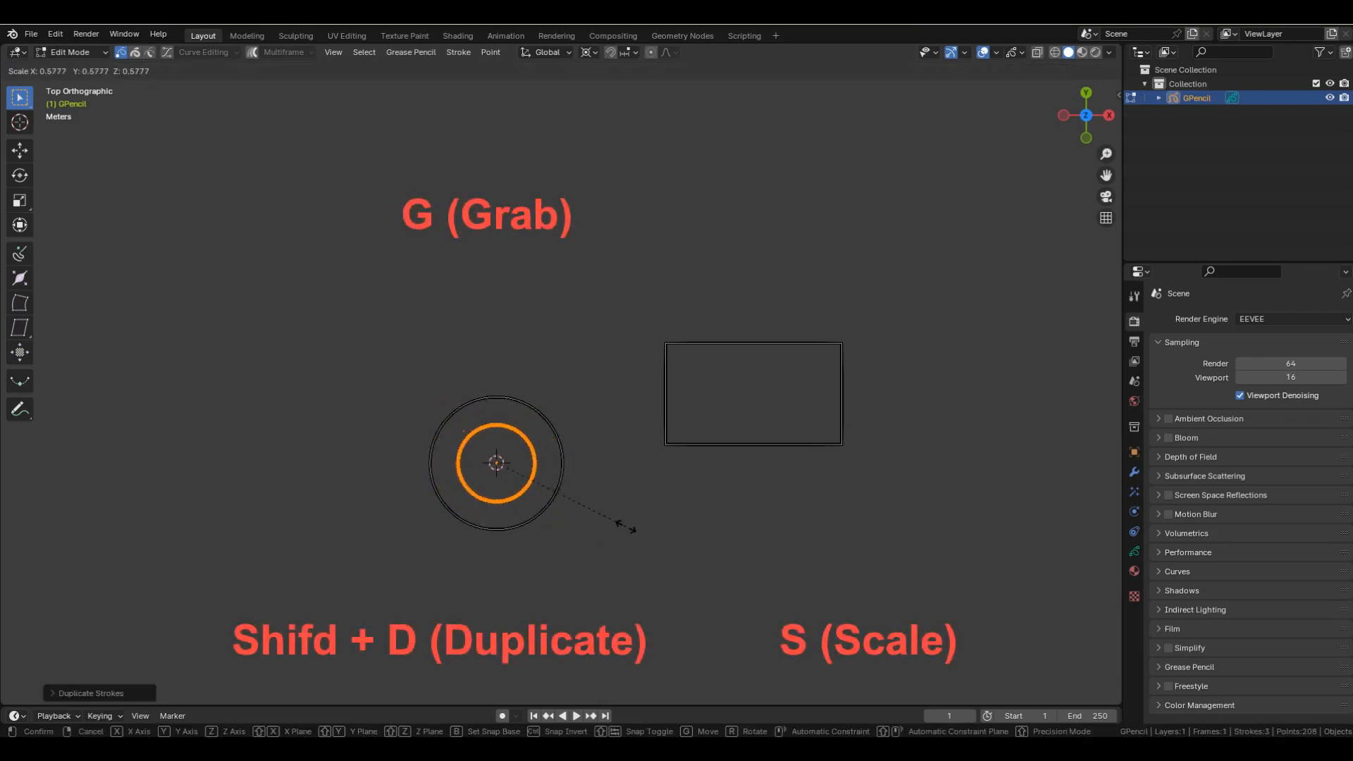
pyautogui.click(623, 524)
pyautogui.press('g')
pyautogui.press('y')
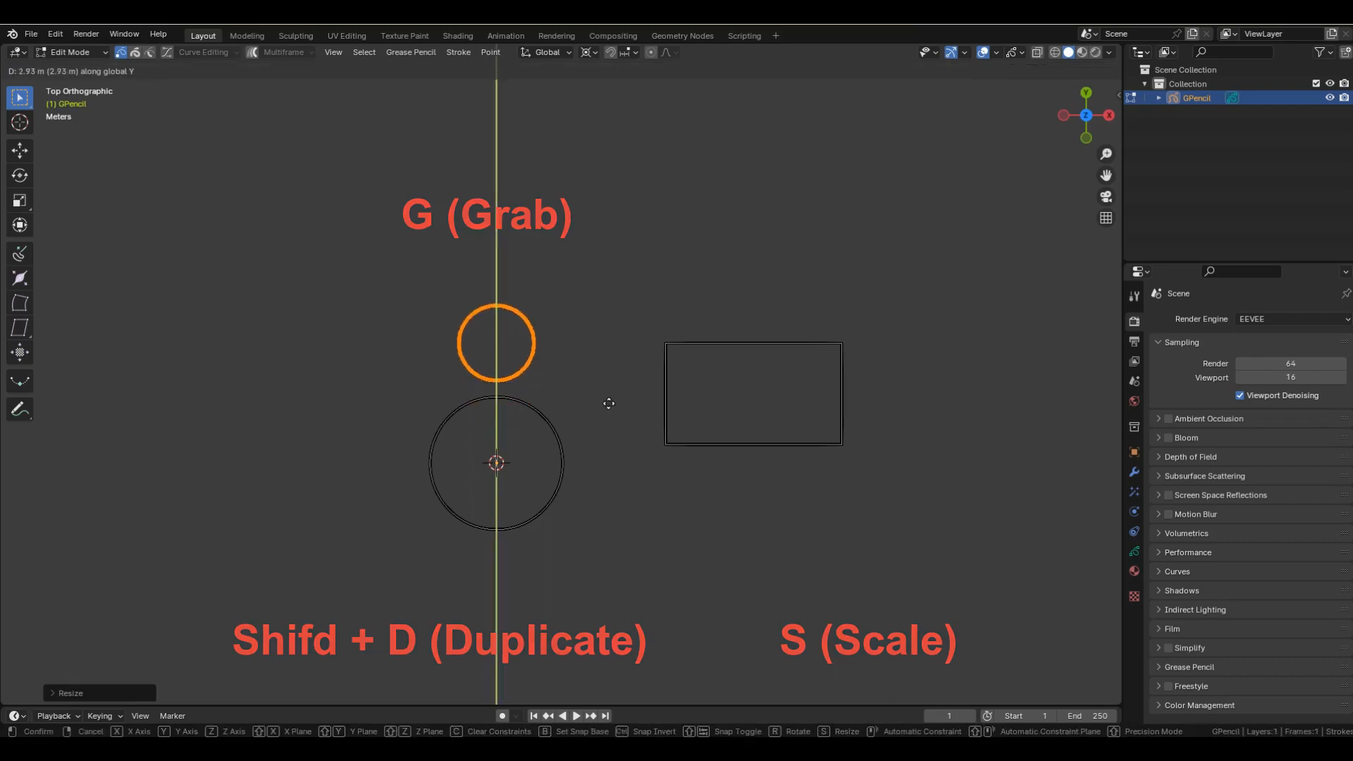
pyautogui.click(610, 404)
# Duplicate the small circle and rotate the copy 36° about the 3D cursor.
pyautogui.scroll(3, 502, 459)
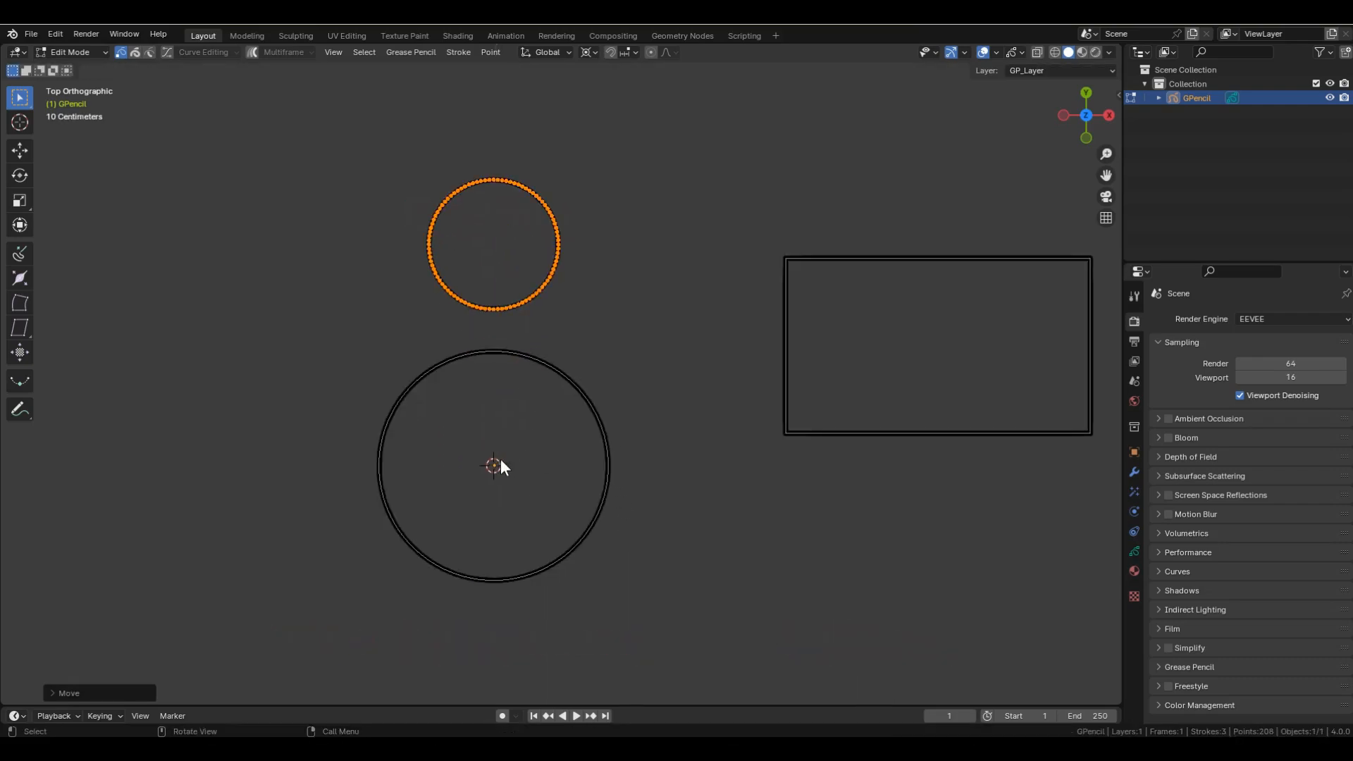
pyautogui.keyDown('shift'); pyautogui.moveTo(501, 460); pyautogui.dragTo(538, 382, button='middle'); pyautogui.keyUp('shift')
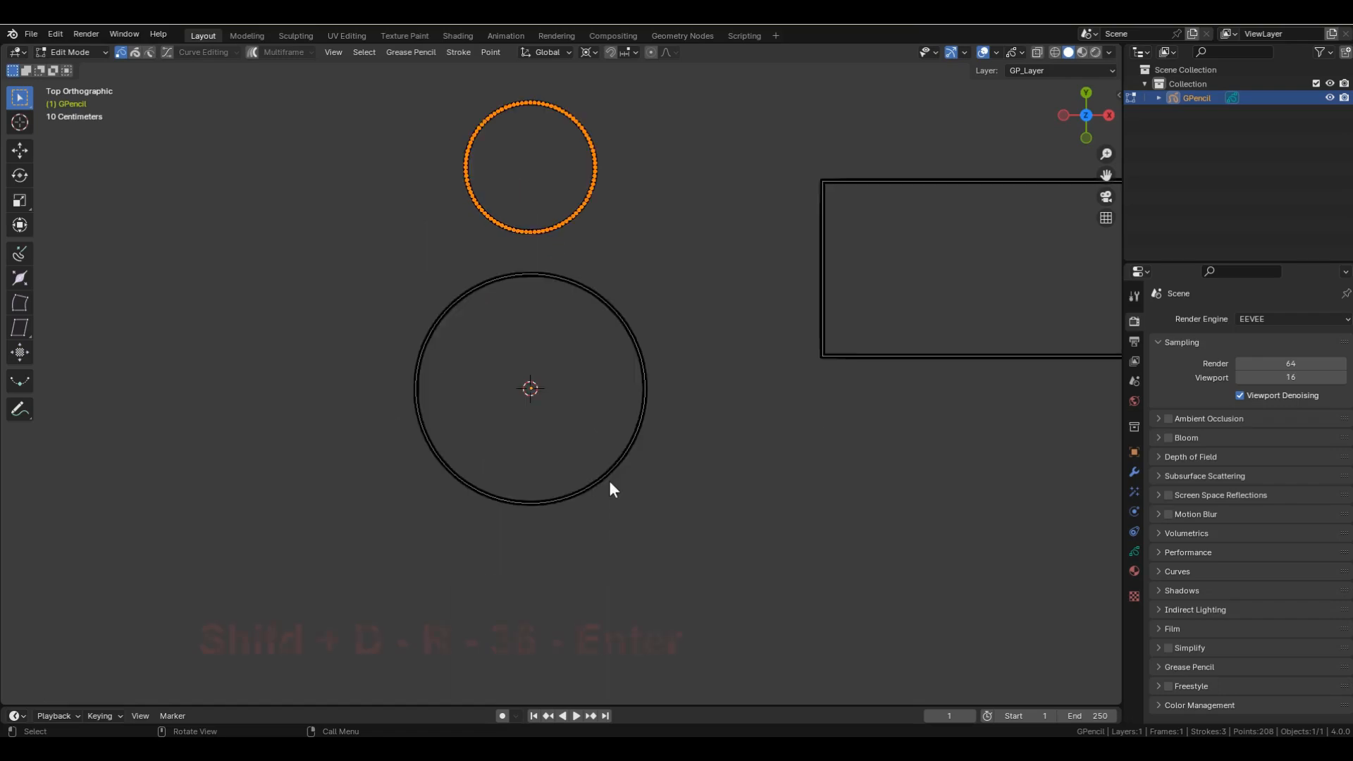
pyautogui.hotkey('shift', 'd')
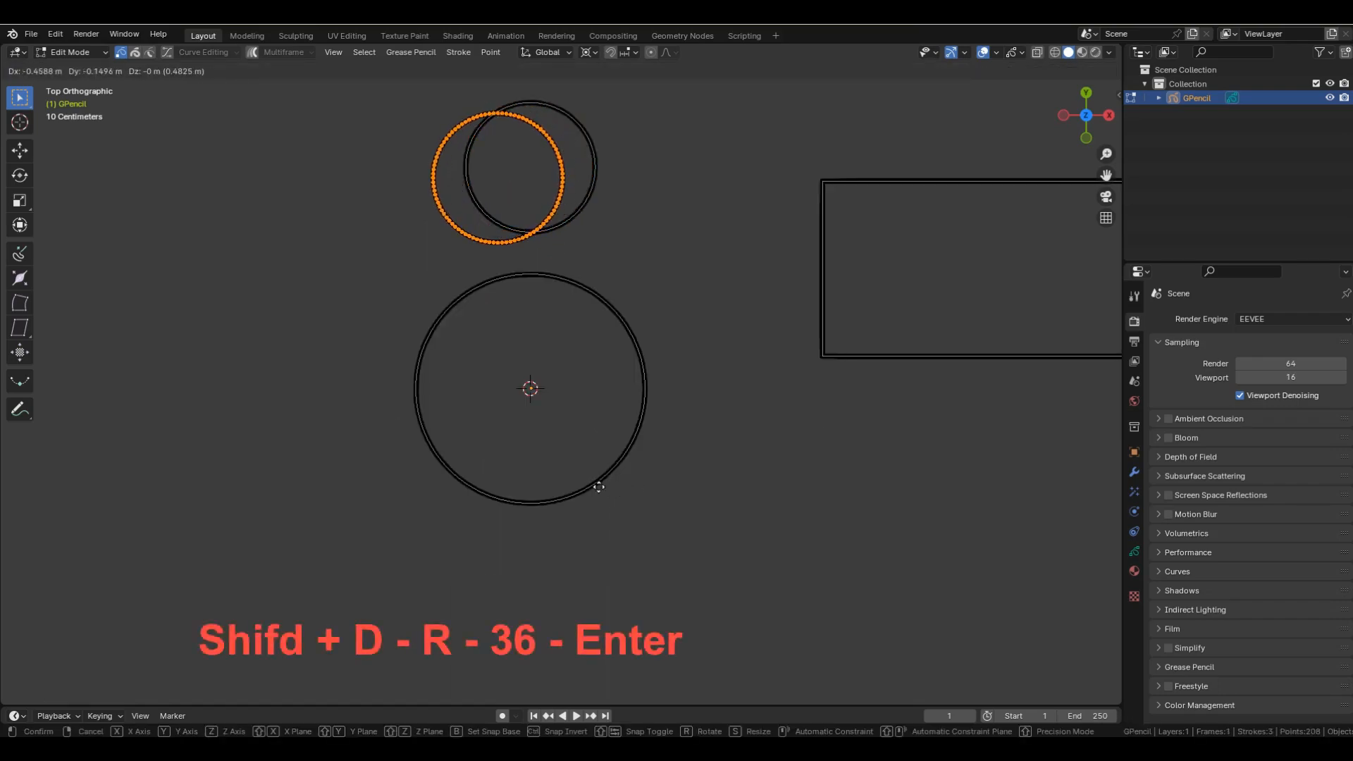
pyautogui.write('r36')
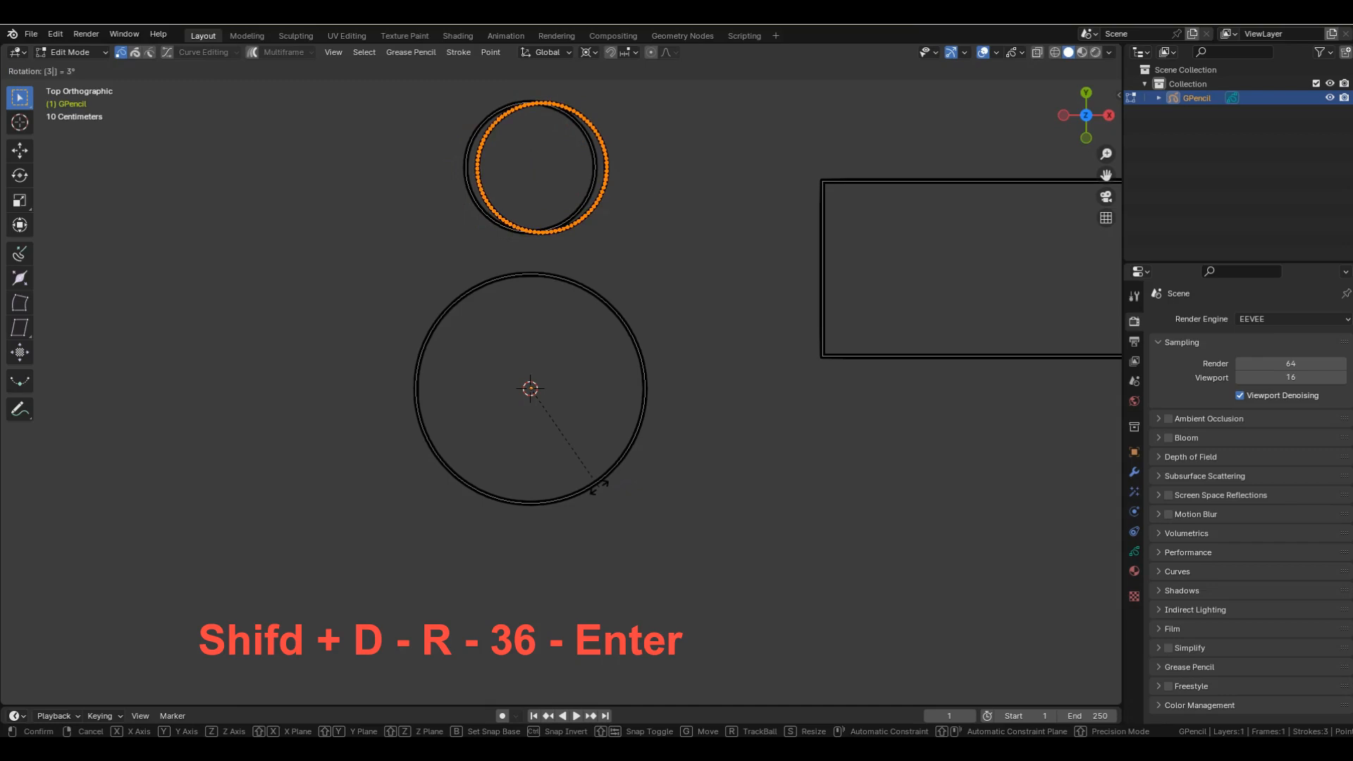
pyautogui.press('Return')
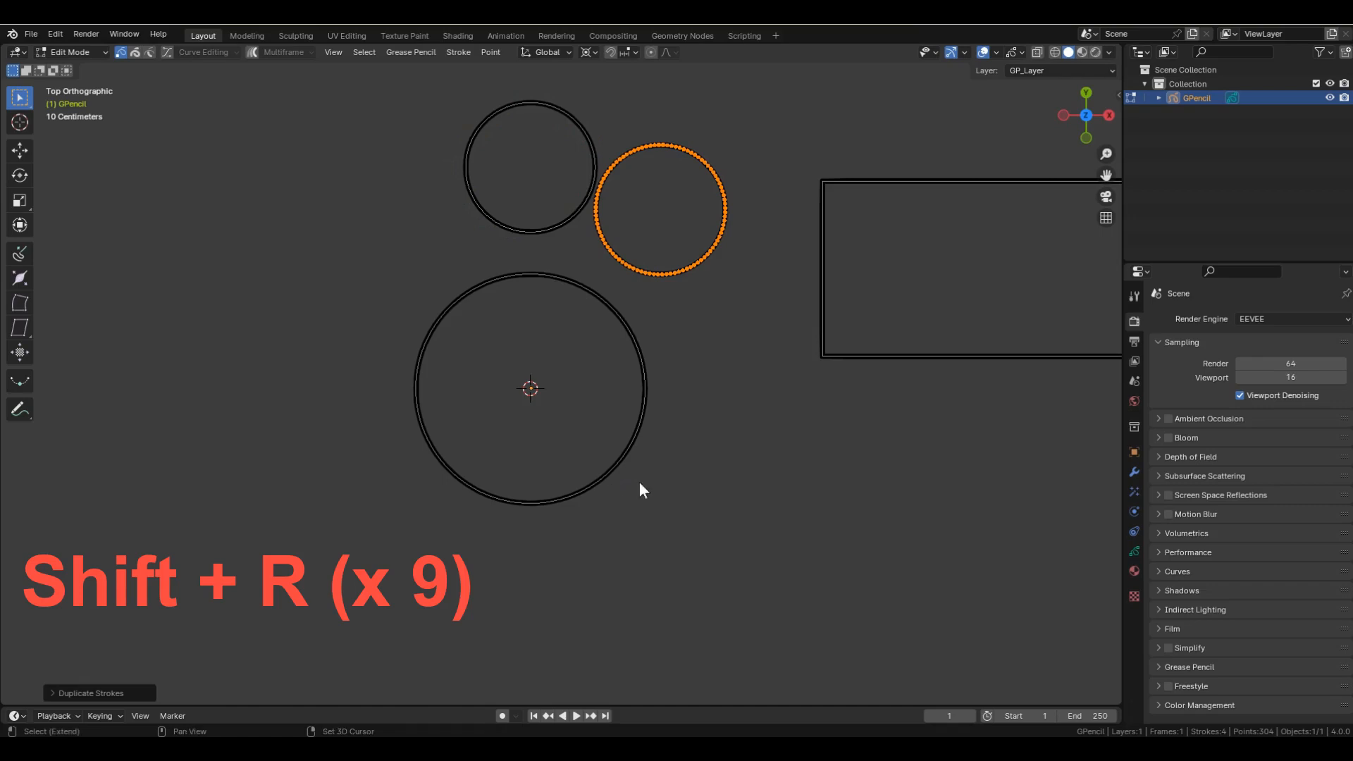
# Repeat the rotated duplication eight times to complete the ring of small circles around the large circle.
pyautogui.hotkey('shift', 'r')
pyautogui.hotkey('shift', 'r')
pyautogui.hotkey('shift', 'r')
pyautogui.hotkey('shift', 'r')
pyautogui.hotkey('shift', 'r')
pyautogui.hotkey('shift', 'r')
pyautogui.hotkey('shift', 'r')
pyautogui.hotkey('shift', 'r')
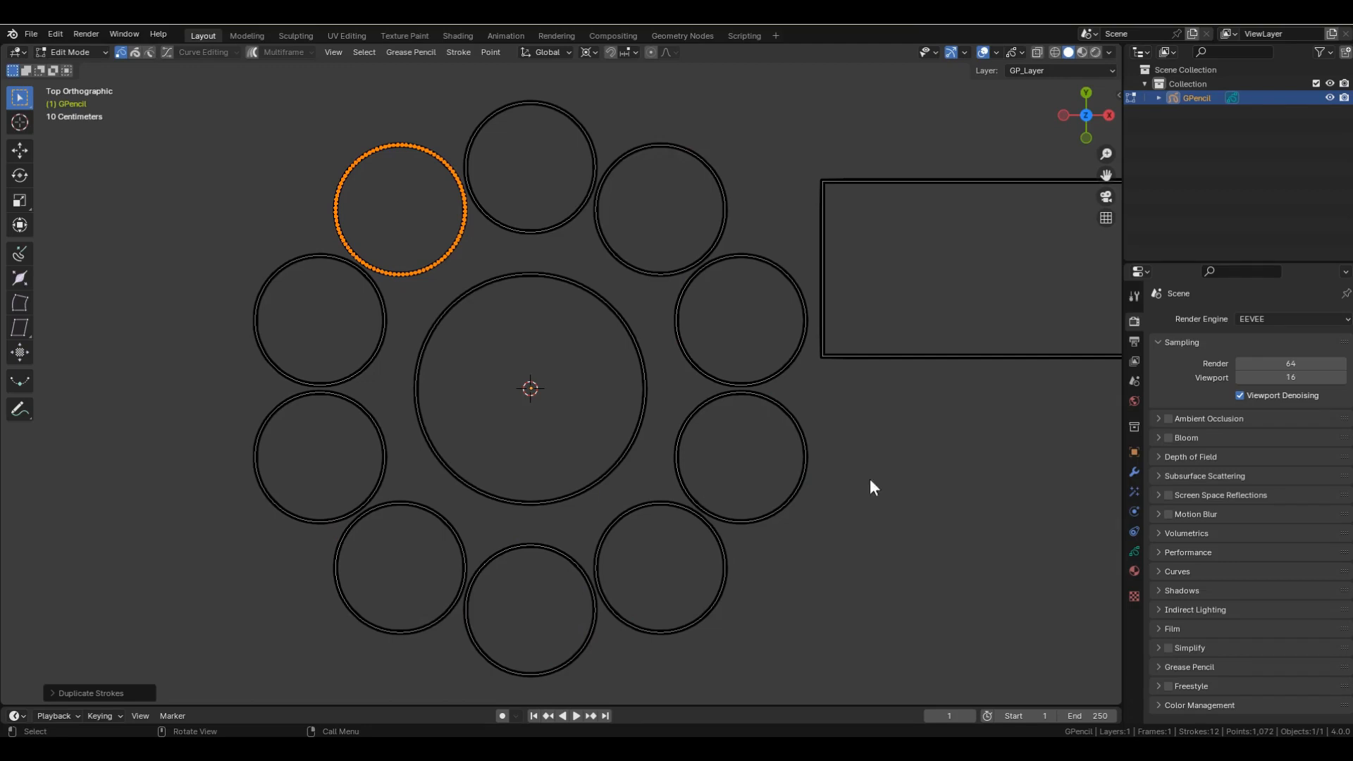
# Select the rectangle and move it farther away from the ring of circles.
pyautogui.scroll(-3, 288, 473)
pyautogui.click(767, 328)
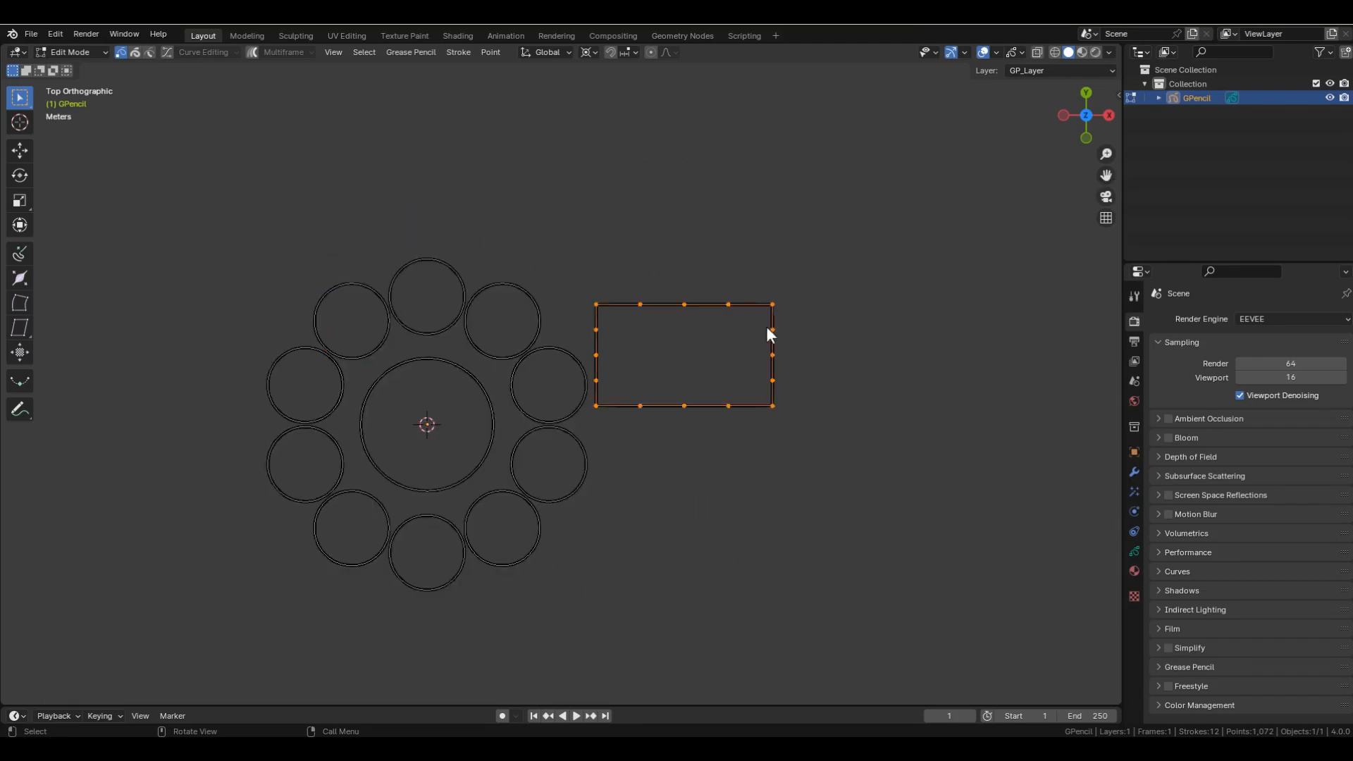
pyautogui.scroll(2, 668, 387)
pyautogui.press('g')
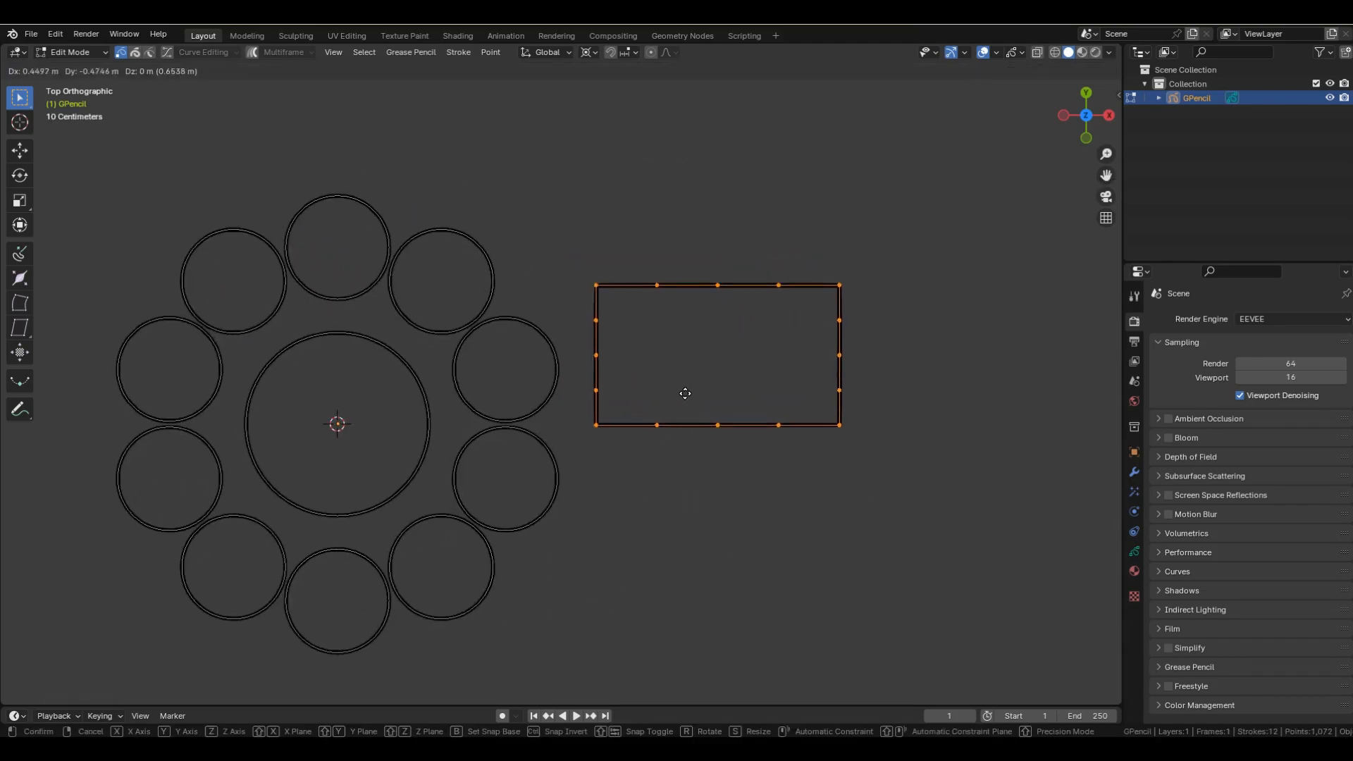
pyautogui.click(738, 385)
# Select the rectangle's lower-left corner point and snap the 3D cursor to it.
pyautogui.click(646, 416)
pyautogui.hotkey('shift', 's')
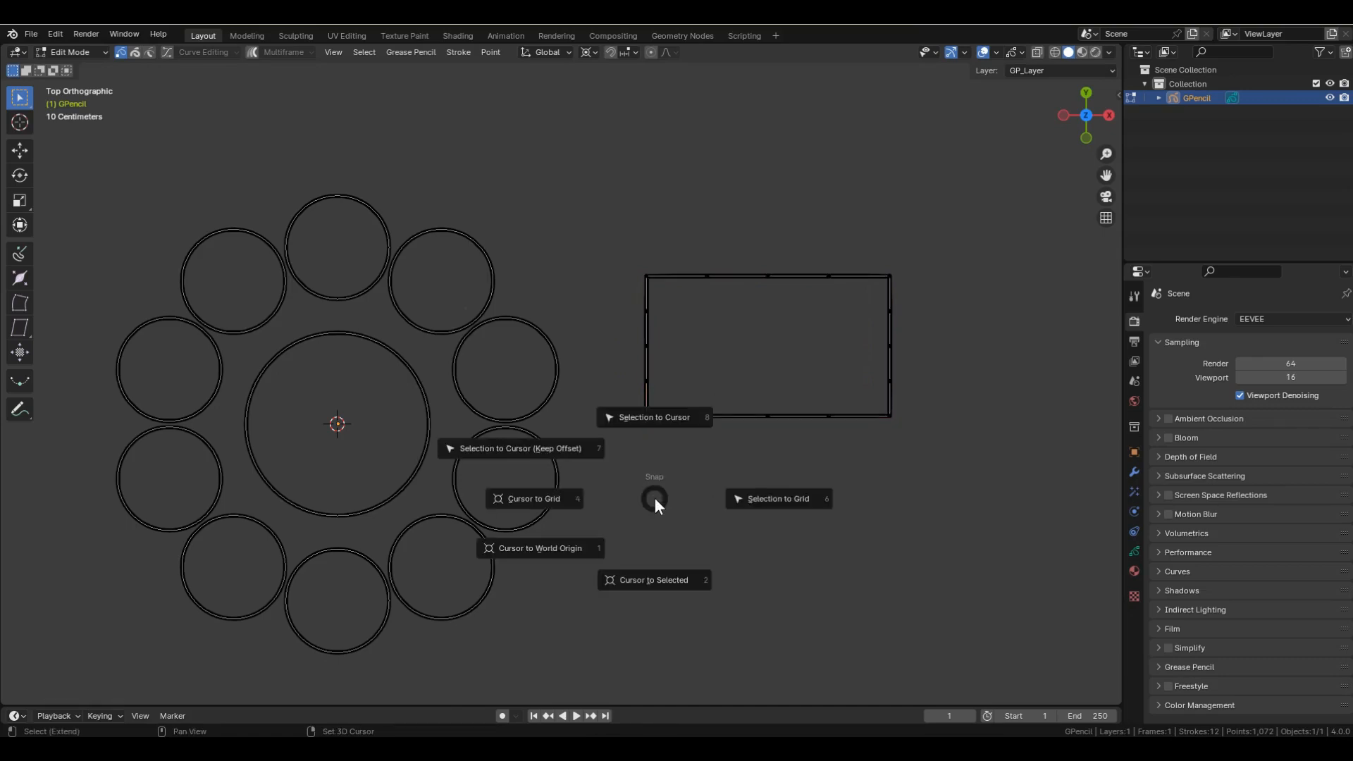
pyautogui.click(657, 574)
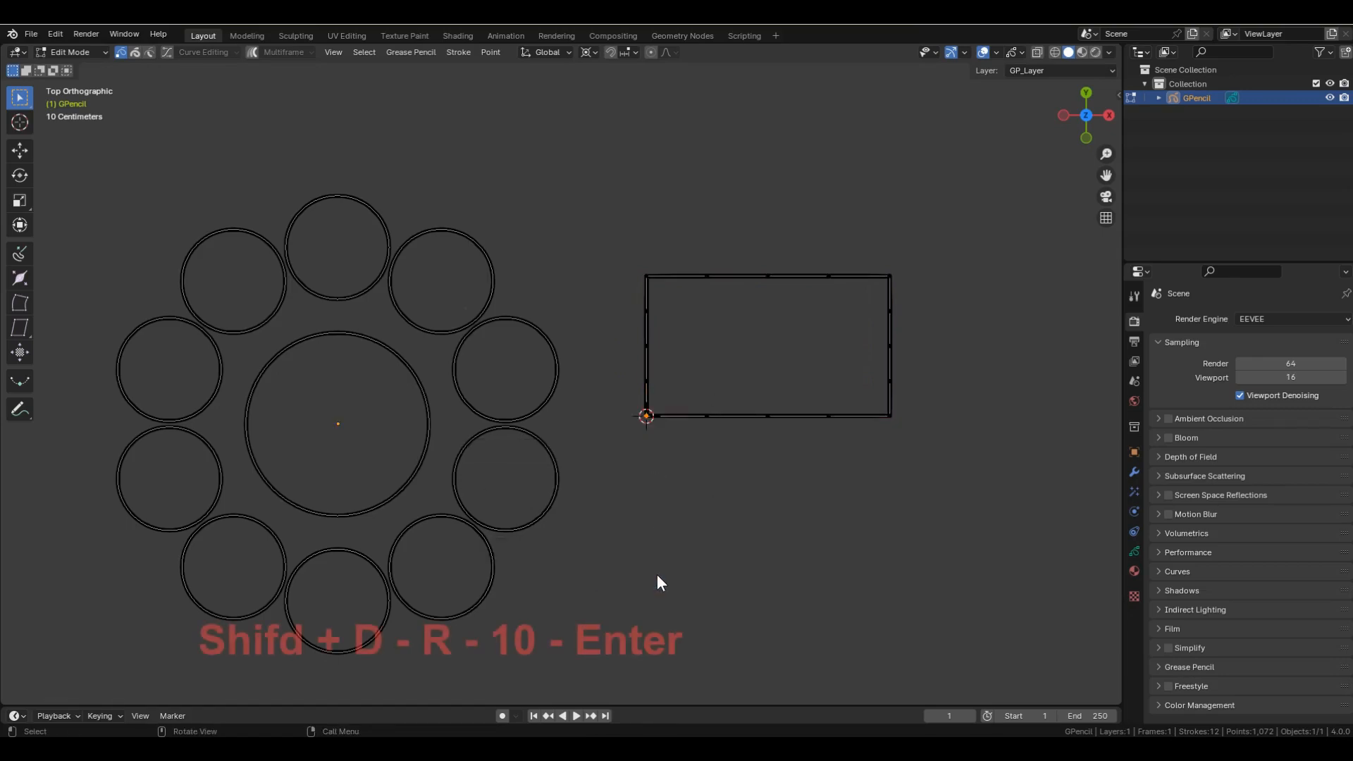
# Select the whole rectangle, duplicate it and rotate the copy 10° about the 3D cursor.
pyautogui.moveTo(633, 255); pyautogui.dragTo(957, 467)
pyautogui.scroll(-1, 957, 468)
pyautogui.hotkey('shift', 'd')
pyautogui.write('r')
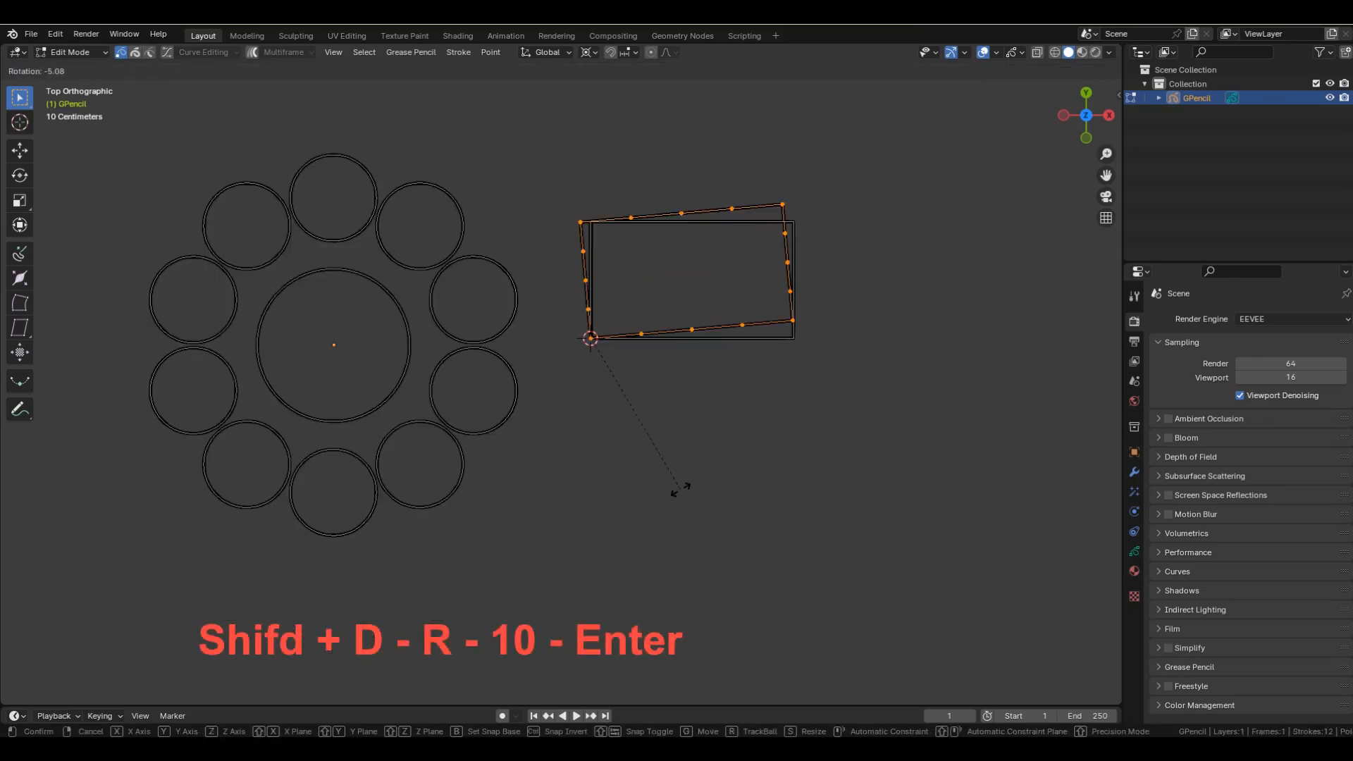
pyautogui.write('10')
pyautogui.press('Return')
# Repeat the rotated rectangle duplication 34 times to complete a full rosette around the 3D cursor.
pyautogui.hotkey('shift', 'r')
pyautogui.hotkey('shift', 'r')
pyautogui.hotkey('shift', 'r')
pyautogui.hotkey('shift', 'r')
pyautogui.hotkey('shift', 'r')
pyautogui.hotkey('shift', 'r')
pyautogui.hotkey('shift', 'r')
pyautogui.hotkey('shift', 'r')
pyautogui.hotkey('shift', 'r')
pyautogui.hotkey('shift', 'r')
pyautogui.hotkey('shift', 'r')
pyautogui.hotkey('shift', 'r')
pyautogui.hotkey('shift', 'r')
pyautogui.hotkey('shift', 'r')
pyautogui.hotkey('shift', 'r')
pyautogui.hotkey('shift', 'r')
pyautogui.hotkey('shift', 'r')
pyautogui.hotkey('shift', 'r')
pyautogui.hotkey('shift', 'r')
pyautogui.hotkey('shift', 'r')
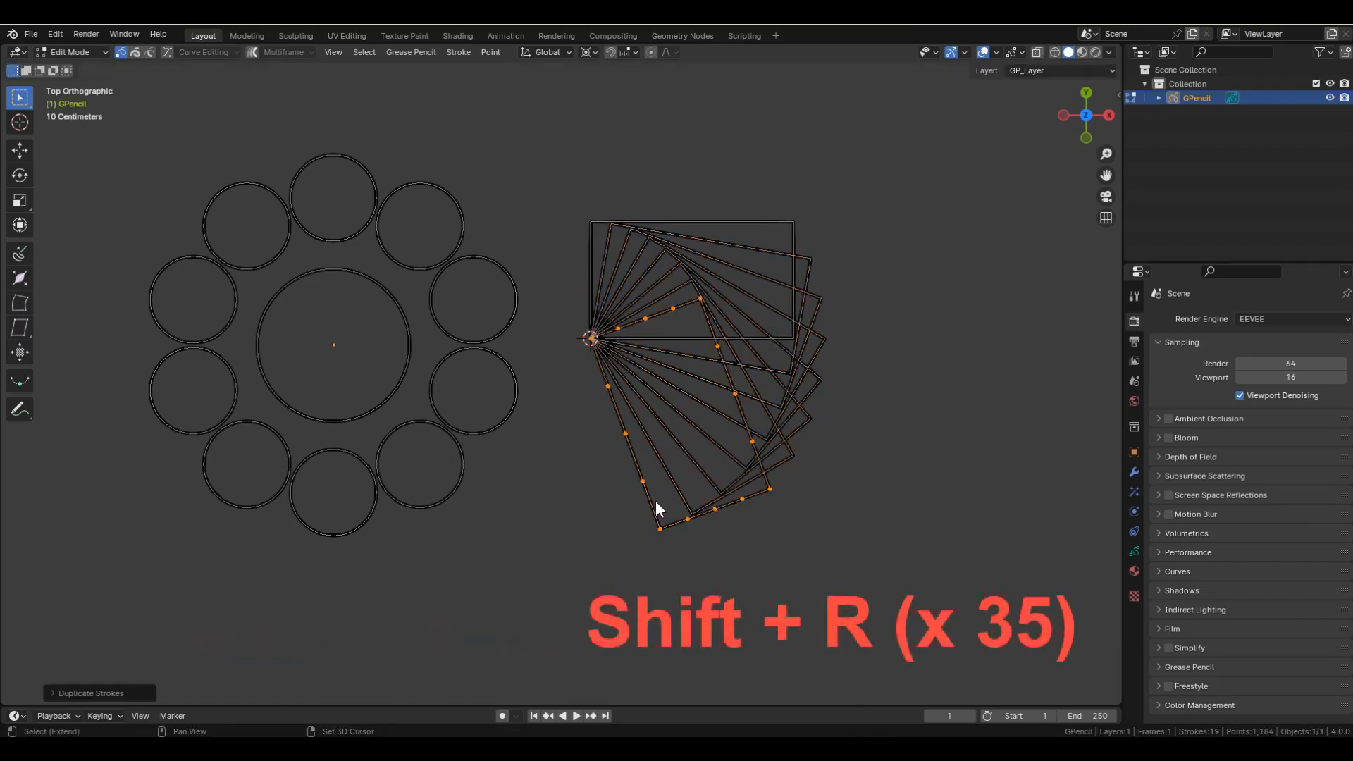
pyautogui.hotkey('shift', 'r')
pyautogui.hotkey('shift', 'r')
pyautogui.hotkey('shift', 'r')
pyautogui.hotkey('shift', 'r')
pyautogui.hotkey('shift', 'r')
pyautogui.hotkey('shift', 'r')
pyautogui.hotkey('shift', 'r')
pyautogui.hotkey('shift', 'r')
pyautogui.hotkey('shift', 'r')
pyautogui.hotkey('shift', 'r')
pyautogui.hotkey('shift', 'r')
pyautogui.hotkey('shift', 'r')
pyautogui.hotkey('shift', 'r')
pyautogui.hotkey('shift', 'r')
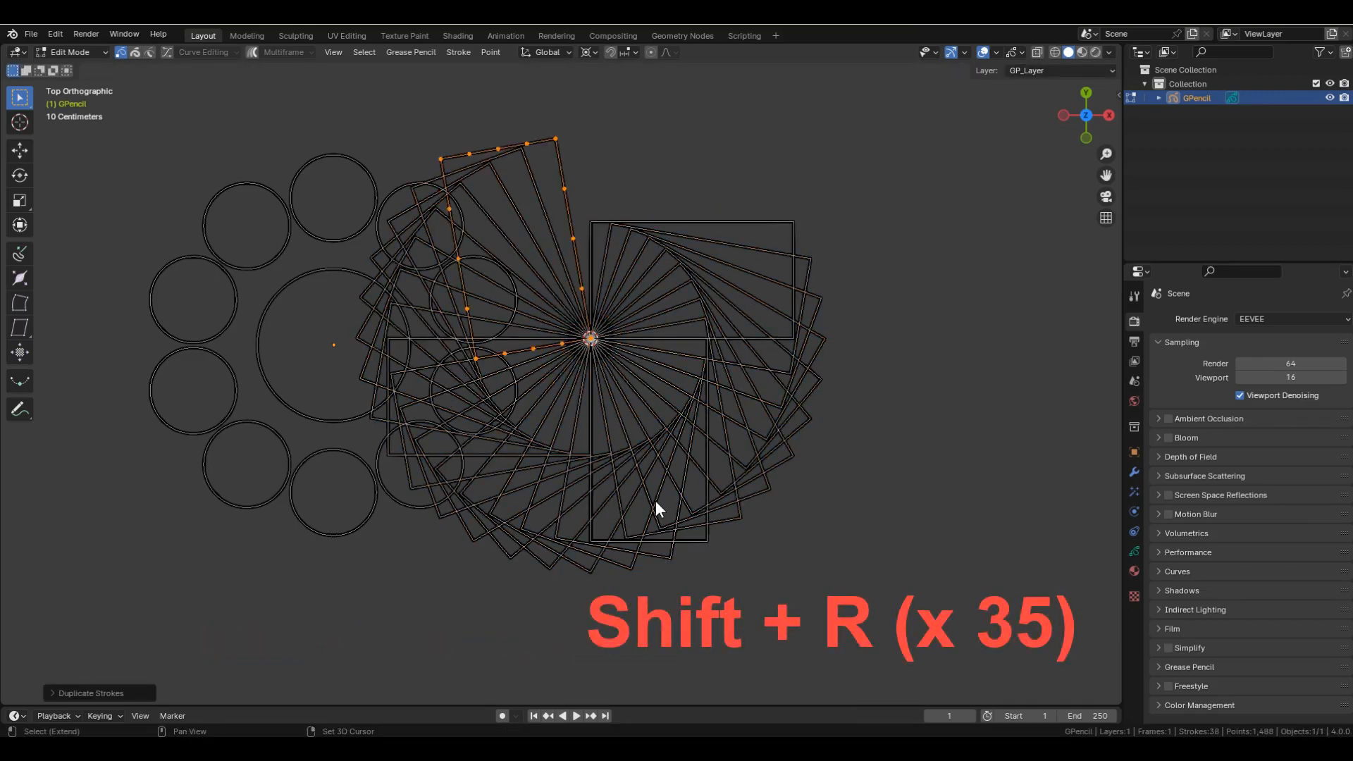
# Scale the rectangle rosette down and shift it along X so it only slightly overlaps the ring of circles.
pyautogui.click(652, 499)
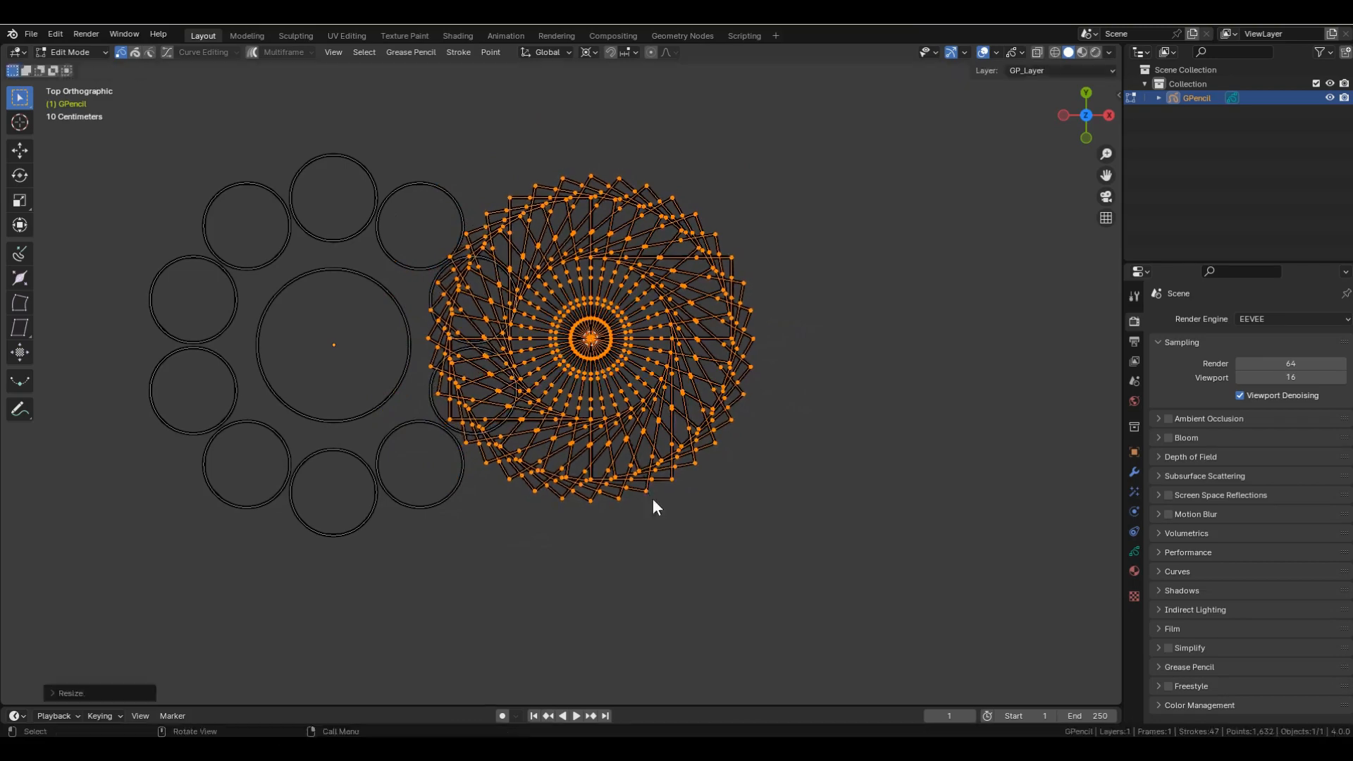
pyautogui.press('g')
pyautogui.click(697, 501)
# Place the 3D cursor in the empty space just above the rosette.
pyautogui.keyDown('ctrl'); pyautogui.keyDown('alt'); pyautogui.moveTo(556, 370); pyautogui.dragTo(556, 424); pyautogui.keyUp('alt'); pyautogui.keyUp('ctrl')
pyautogui.keyDown('alt'); pyautogui.keyDown('shift'); pyautogui.moveTo(556, 424); pyautogui.dragTo(588, 541); pyautogui.keyUp('shift'); pyautogui.keyUp('alt')
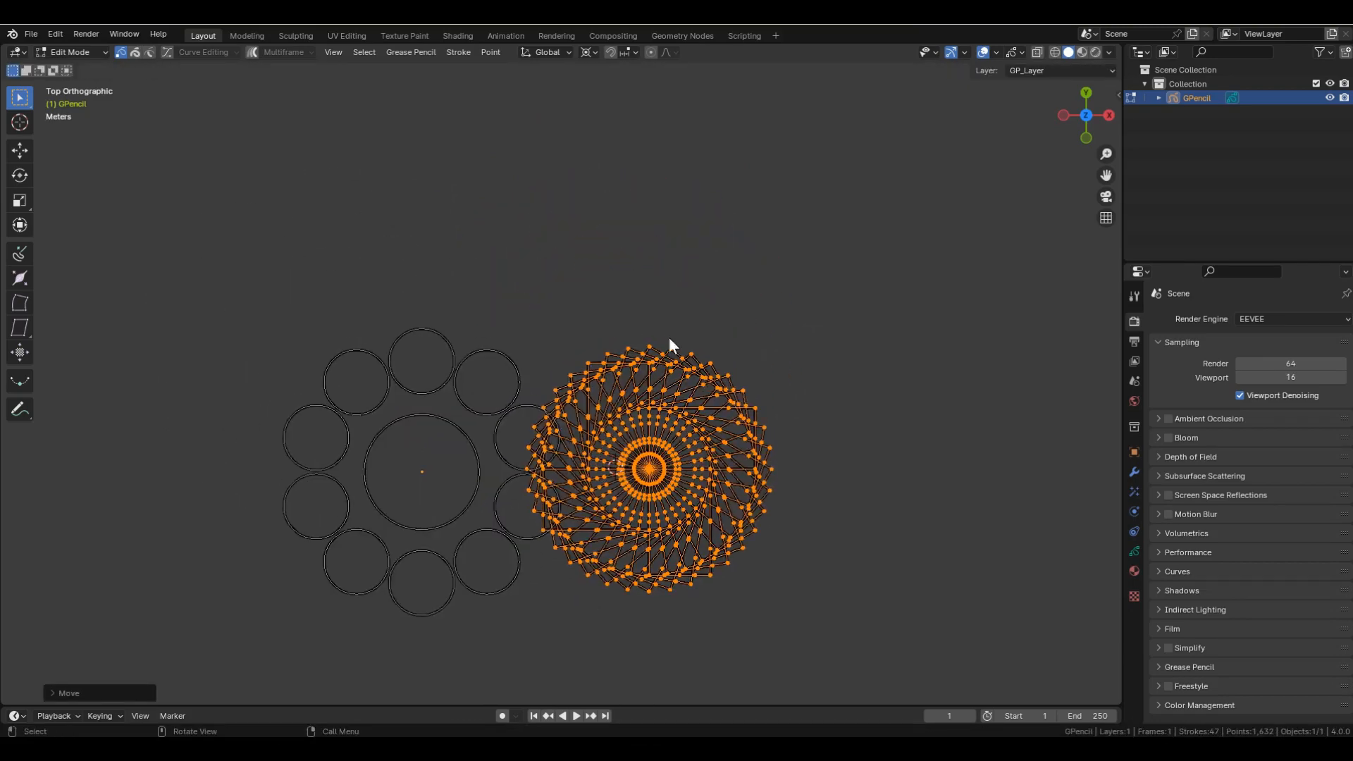
pyautogui.keyDown('shift'); pyautogui.rightClick(678, 308); pyautogui.keyUp('shift')
# Select the circle ring and the rosette together, duplicate them and rotate the copy 45° about the 3D cursor.
pyautogui.moveTo(260, 294)
pyautogui.mouseDown()
pyautogui.moveTo(399, 358)
pyautogui.moveTo(847, 655)
pyautogui.mouseUp()
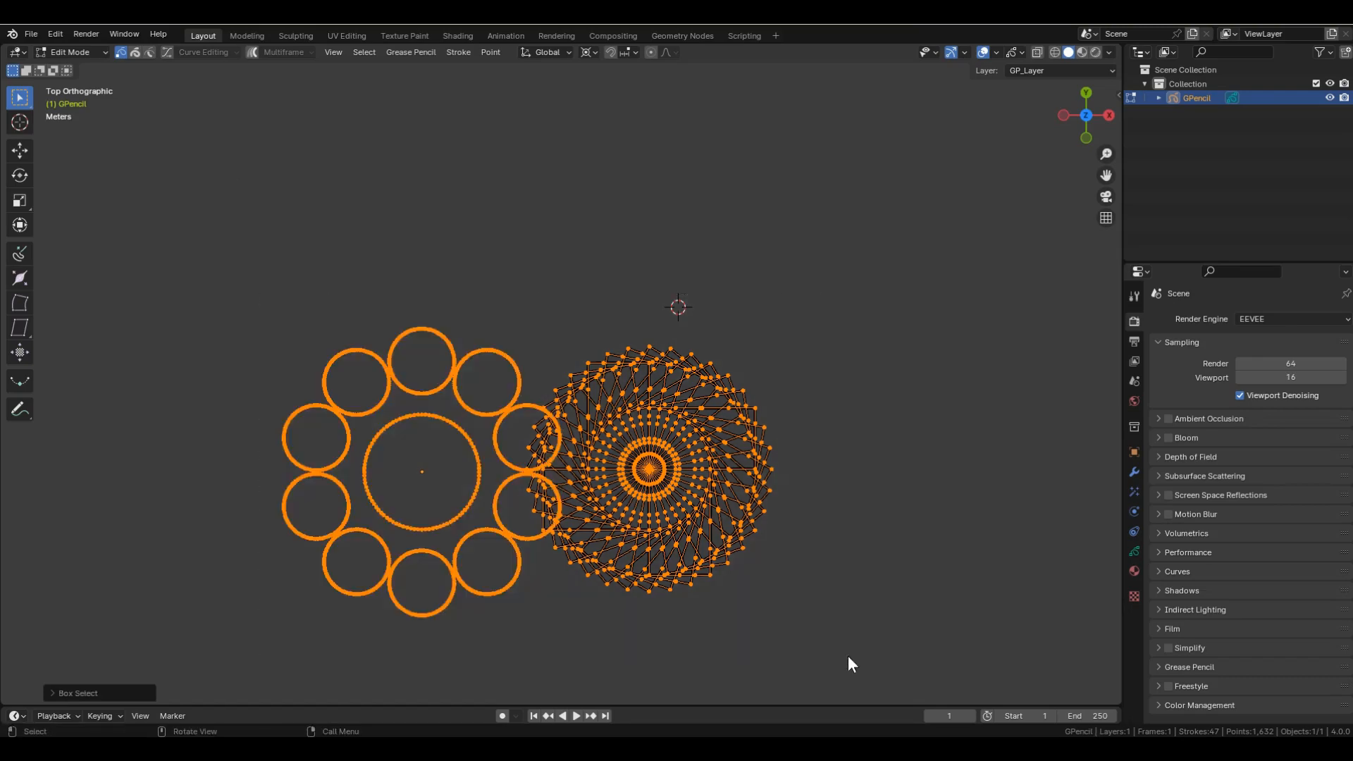
pyautogui.hotkey('shift', 'd')
pyautogui.write('r45')
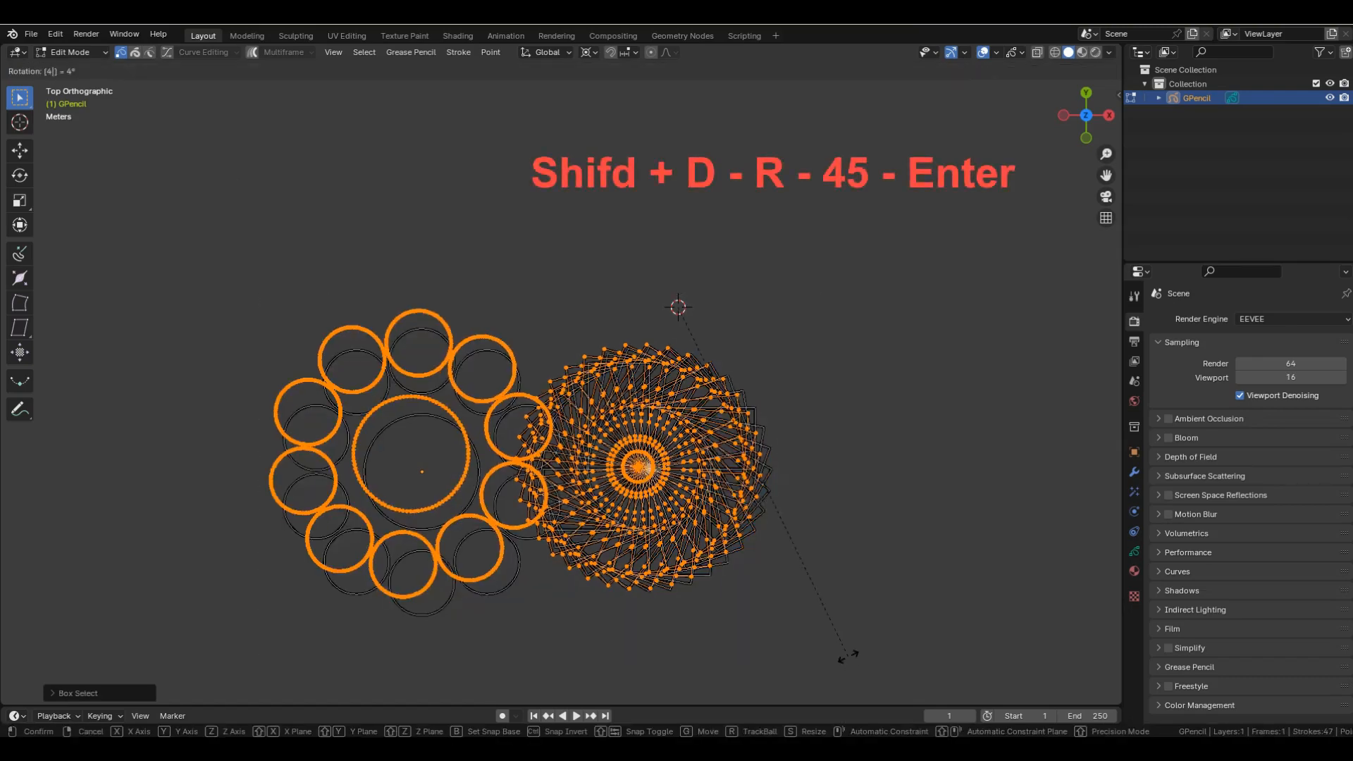
pyautogui.press('Return')
# Repeat the 45° rotated duplication six times to close the pattern around the 3D cursor.
pyautogui.hotkey('shift', 'r')
pyautogui.hotkey('shift', 'r')
pyautogui.hotkey('shift', 'r')
pyautogui.hotkey('shift', 'r')
pyautogui.hotkey('shift', 'r')
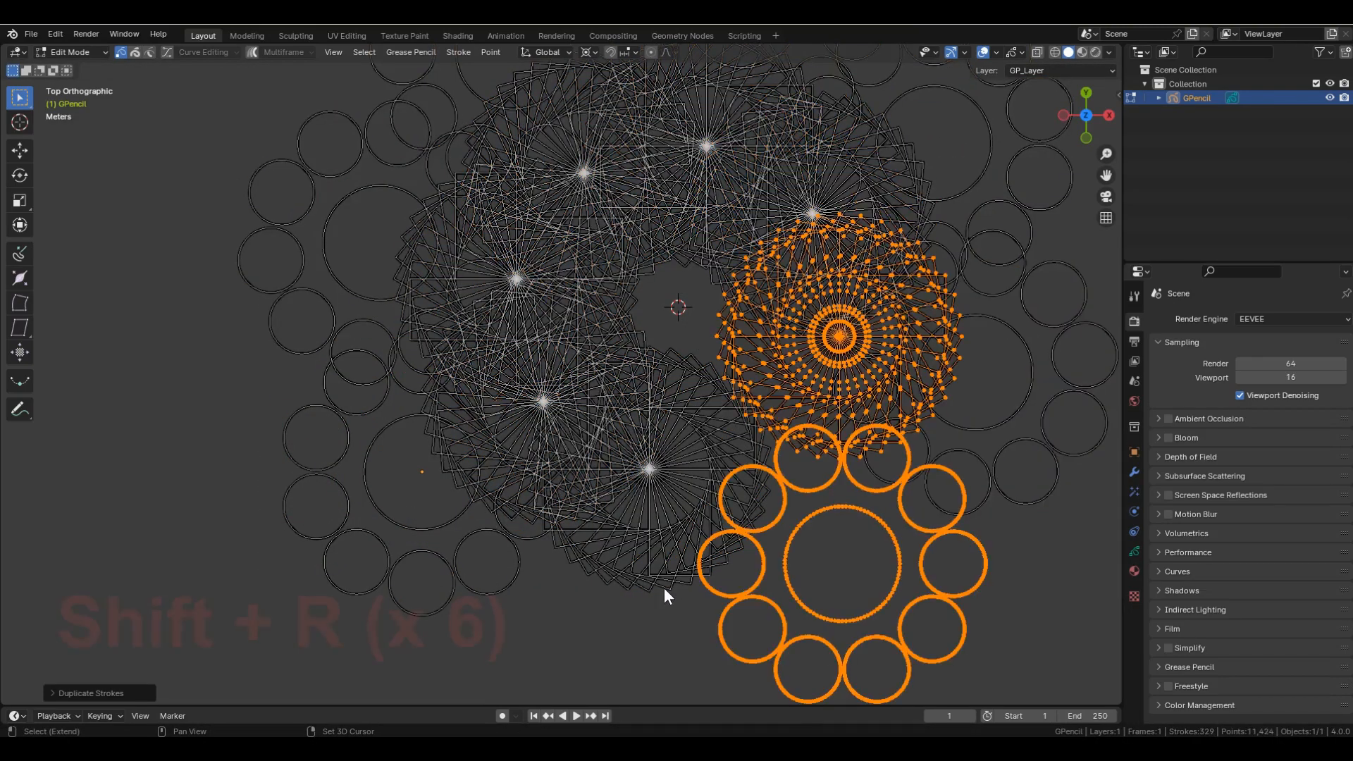
pyautogui.scroll(-2, 459, 427)
pyautogui.hotkey('shift', 'r')
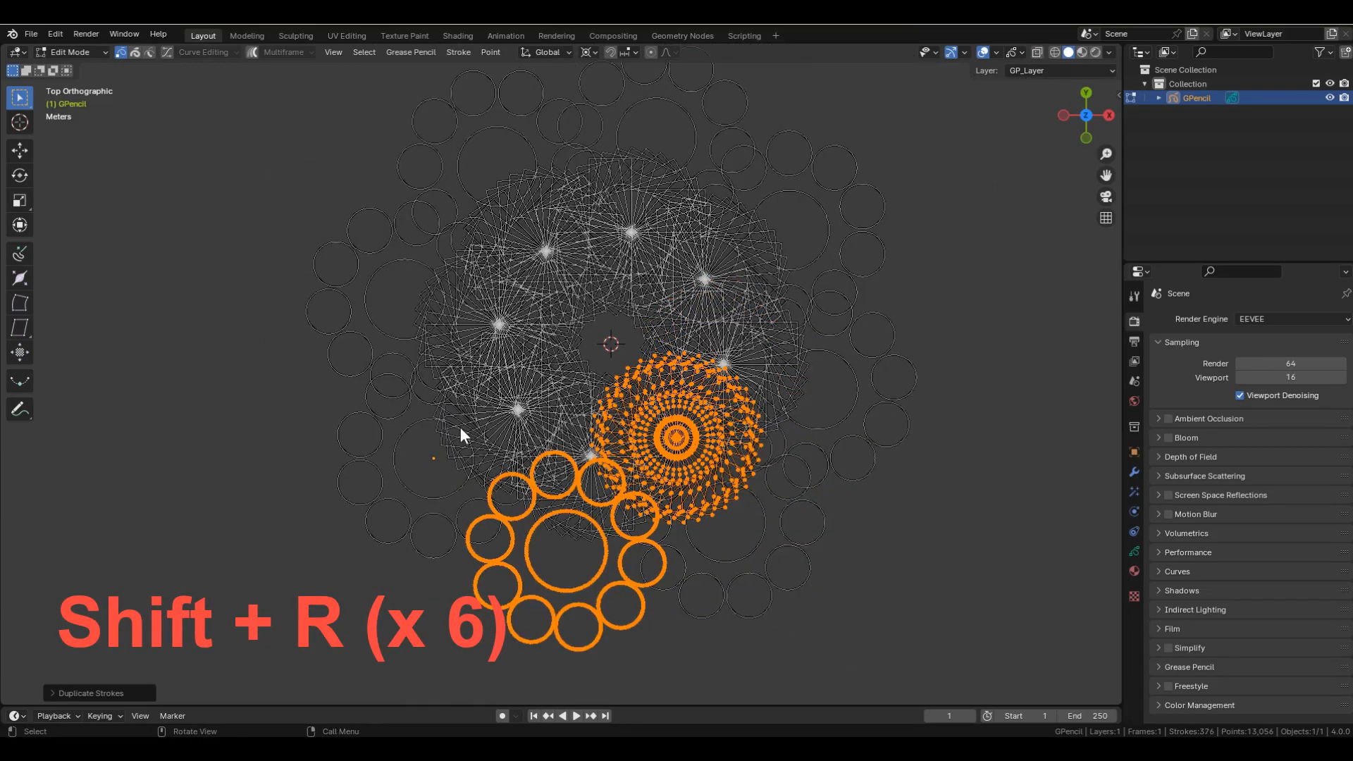
# Duplicate the last ring-and-rosette motif, scale the copy, and rotate it about the 3D cursor to the pattern's lower-left side.
pyautogui.keyDown('shift'); pyautogui.moveTo(533, 488); pyautogui.dragTo(546, 517, button='middle'); pyautogui.keyUp('shift')
pyautogui.hotkey('shift', 'd')
pyautogui.press('s')
pyautogui.click(747, 458)
pyautogui.press('r')
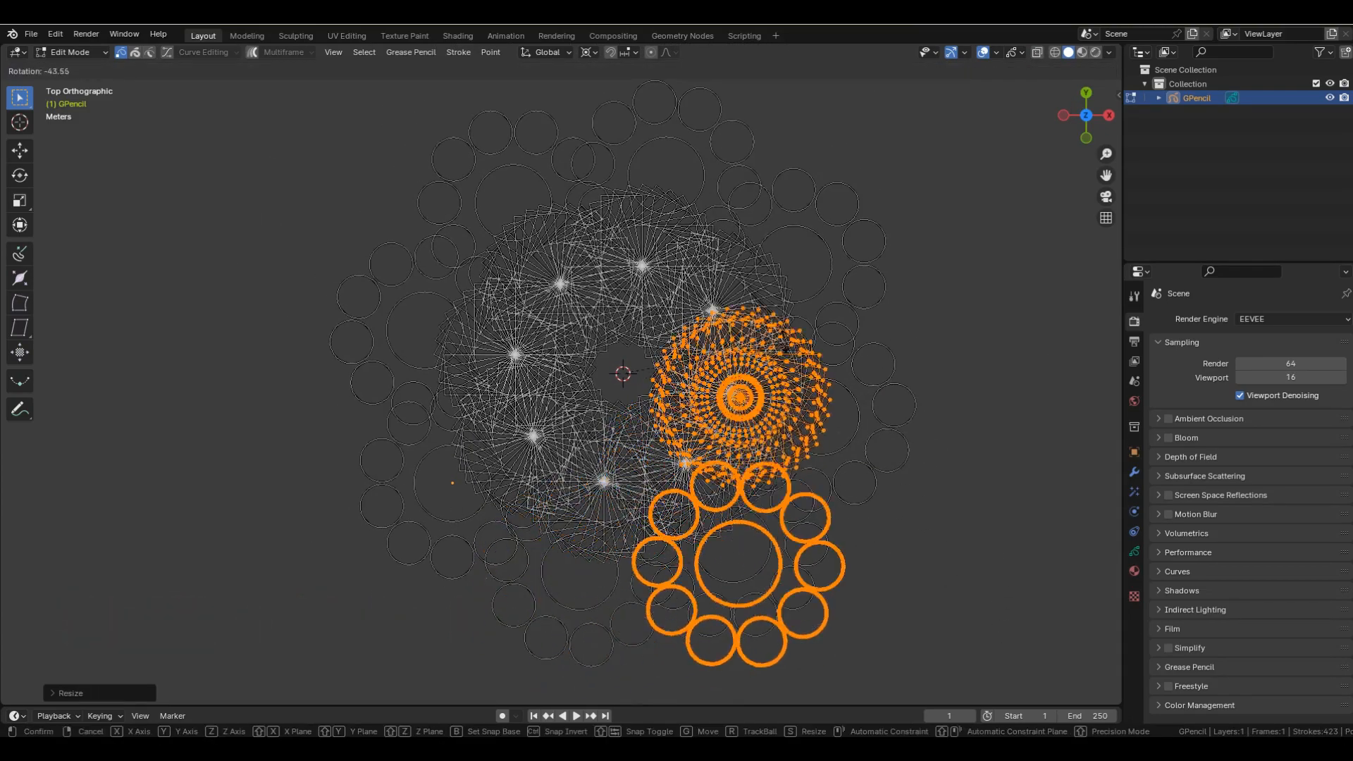
pyautogui.click(620, 613)
# Scale the copied motif down and move it about -1.58 m along X and -4 m along Y, outside the pattern.
pyautogui.press('s')
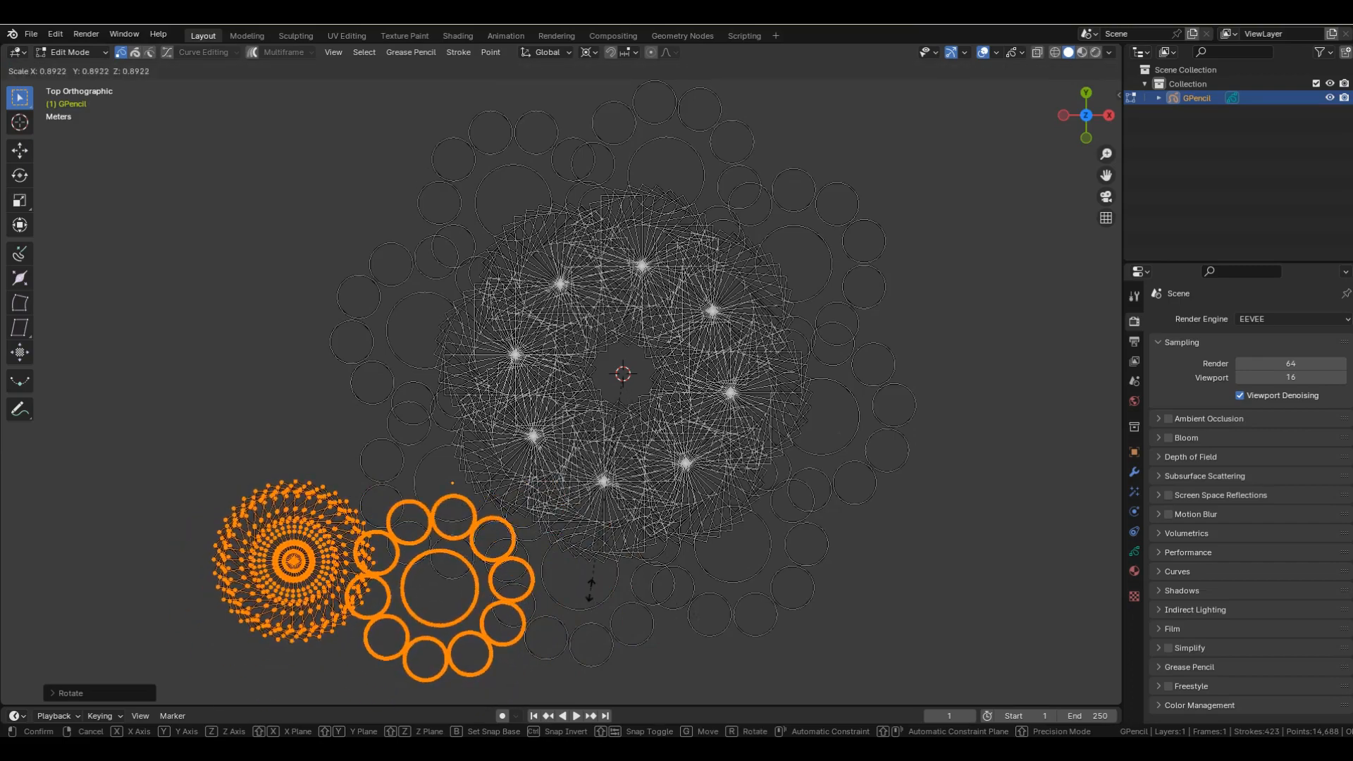
pyautogui.click(611, 538)
pyautogui.press('g')
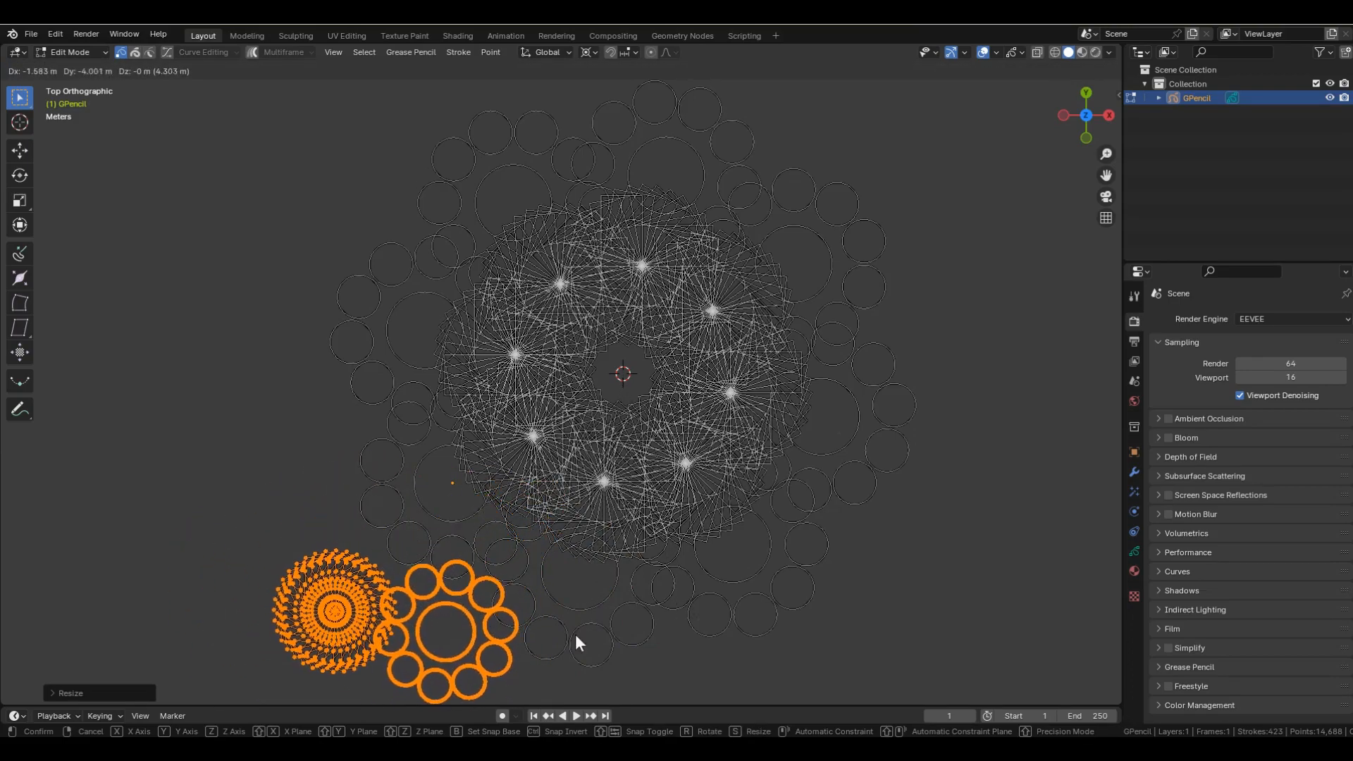
pyautogui.click(577, 633)
# Duplicate the small outer motif and rotate the copy 36° about the 3D cursor.
pyautogui.moveTo(627, 561)
pyautogui.keyDown('ctrl'); pyautogui.mouseDown(button='middle')
pyautogui.moveTo(620, 590)
pyautogui.moveTo(593, 598)
pyautogui.mouseUp(button='middle'); pyautogui.keyUp('ctrl')
pyautogui.hotkey('shift', 'd')
pyautogui.write('r')
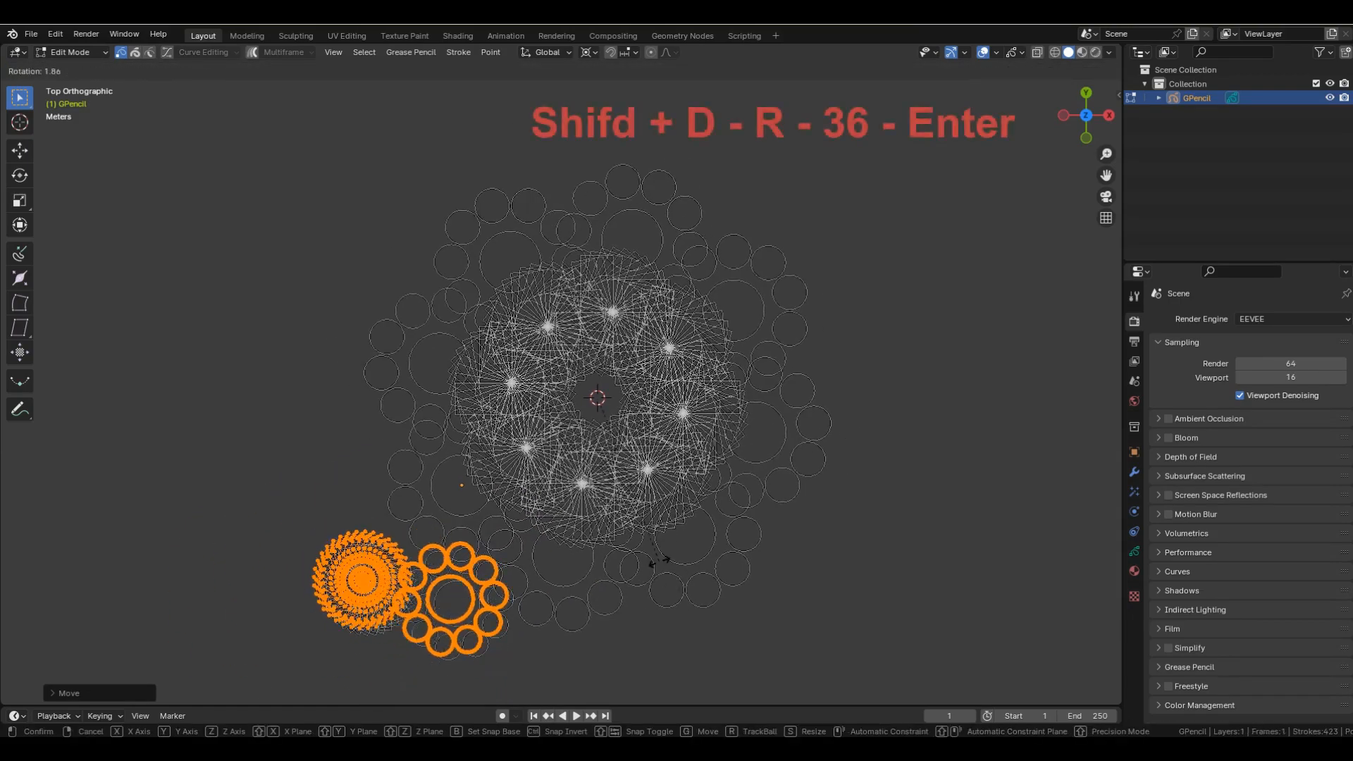
pyautogui.write('36')
pyautogui.press('Return')
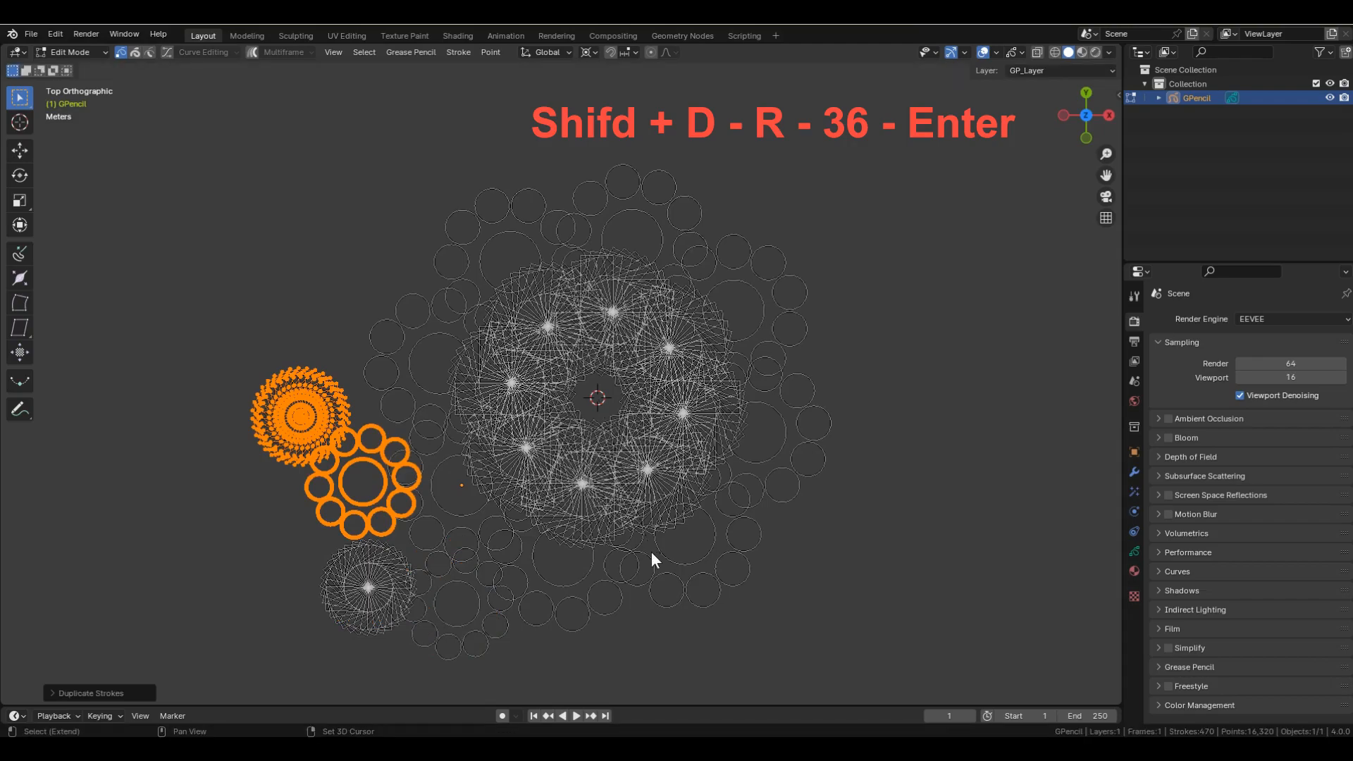
# Repeat the 36° rotated duplication eight times to complete the outer ring of small motifs.
pyautogui.hotkey('shift', 'r')
pyautogui.hotkey('shift', 'r')
pyautogui.hotkey('shift', 'r')
pyautogui.hotkey('shift', 'r')
pyautogui.hotkey('shift', 'r')
pyautogui.hotkey('shift', 'r')
pyautogui.hotkey('shift', 'r')
pyautogui.hotkey('shift', 'r')
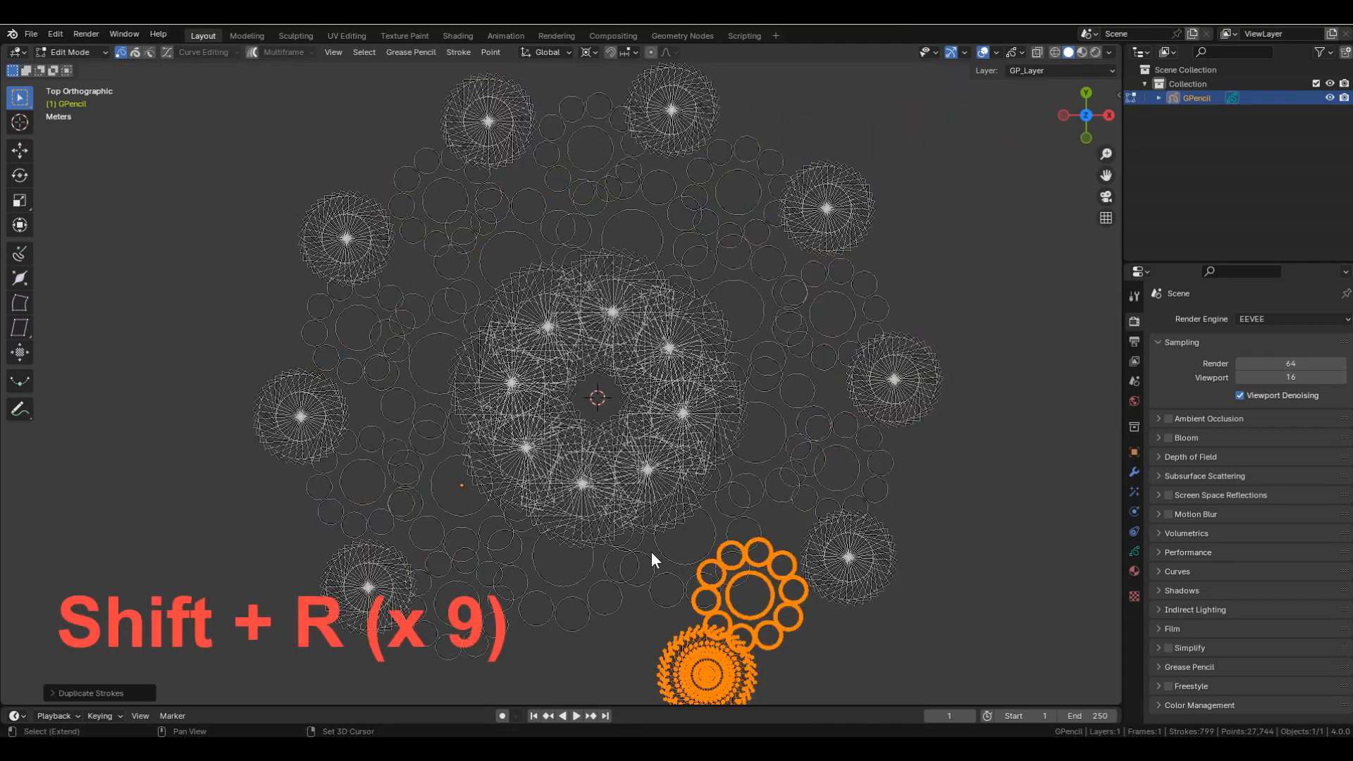
# Deselect all strokes of the finished mandala and switch the Grease Pencil object to Draw Mode.
pyautogui.scroll(-1, 605, 425)
pyautogui.press('a')
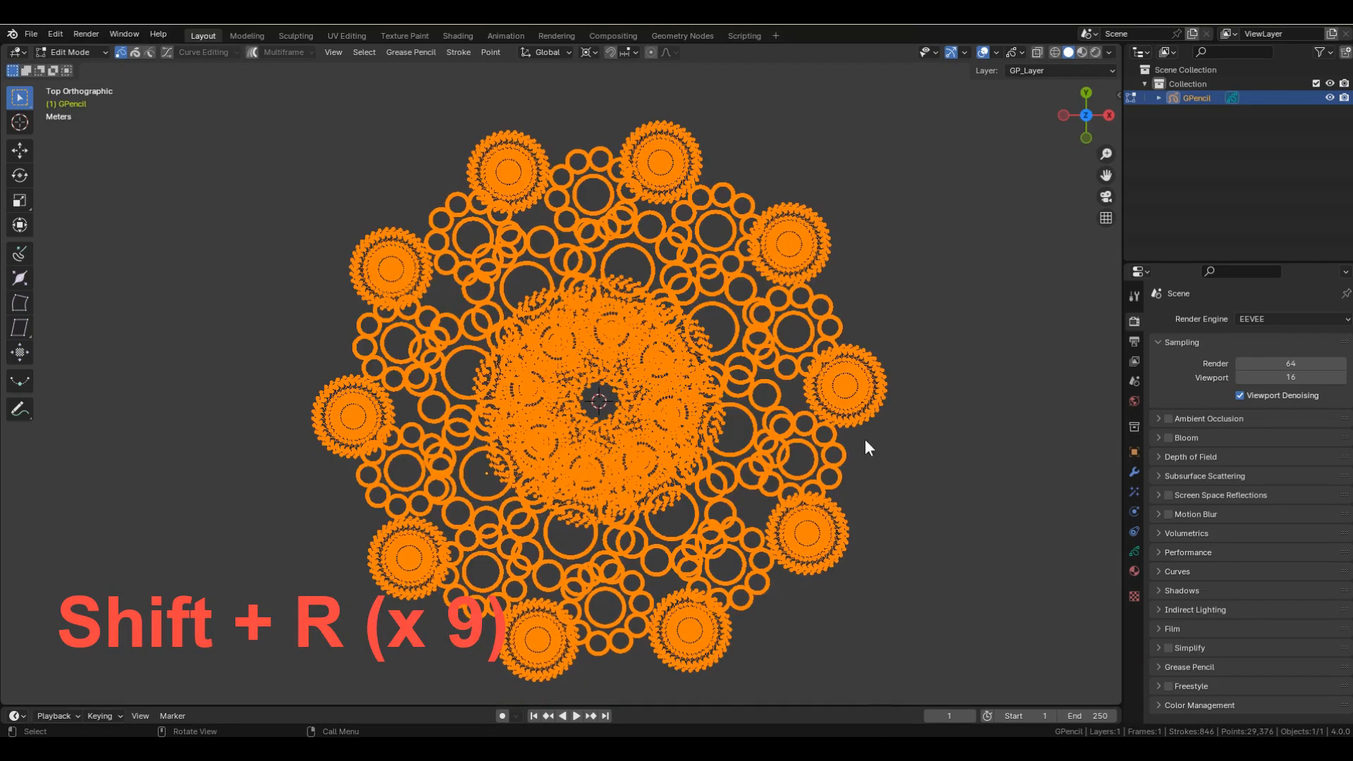
pyautogui.hotkey('alt', 'a')
pyautogui.press('Tab')
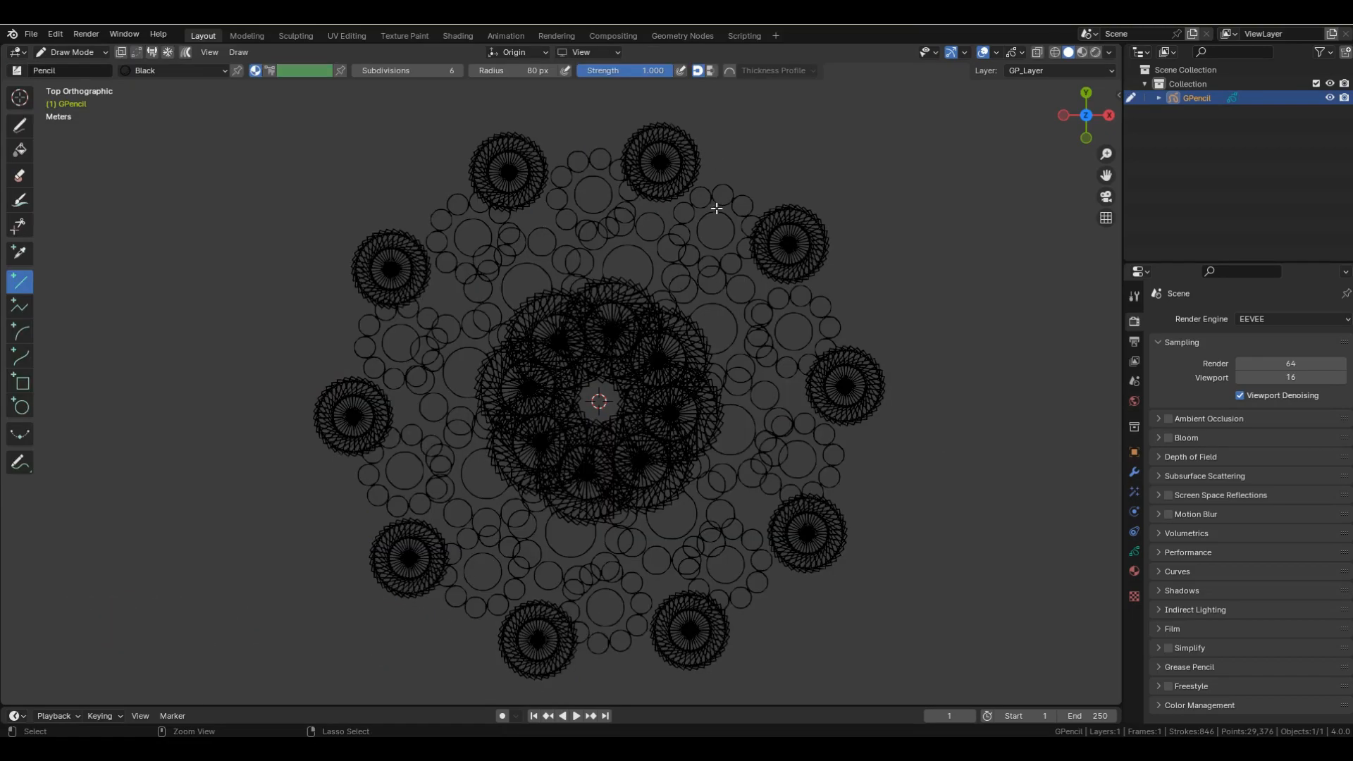